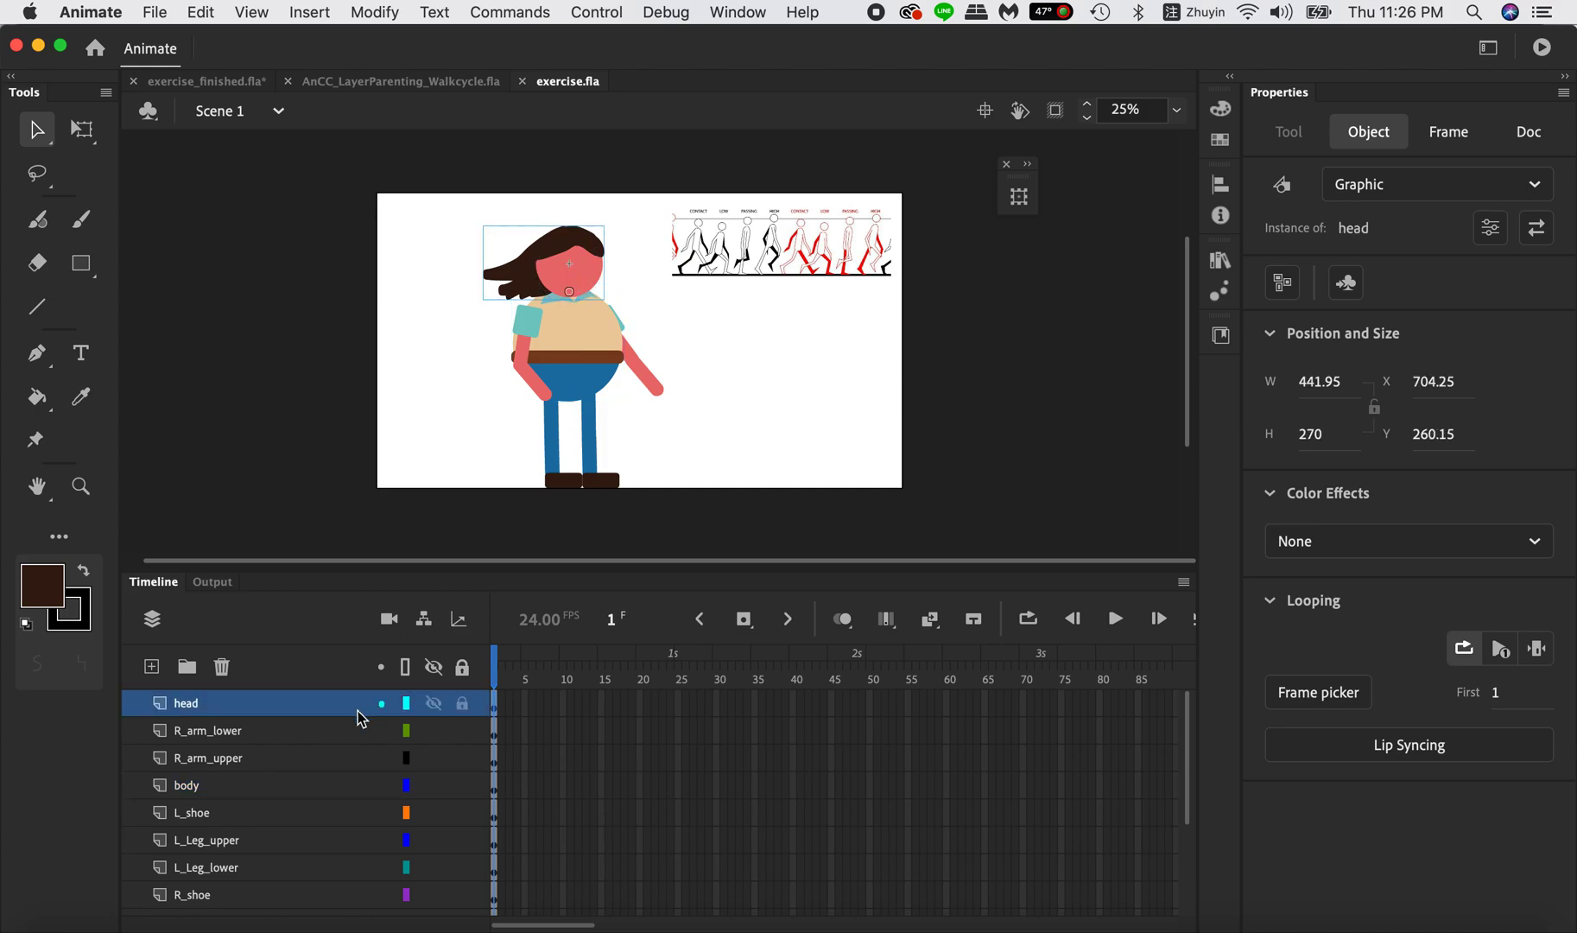
Examine the character's timeline layers from head down to L_shoe and see which body part each one holds.
scroll(336, 719, "right", 2)
scroll(336, 718, "down", 2)
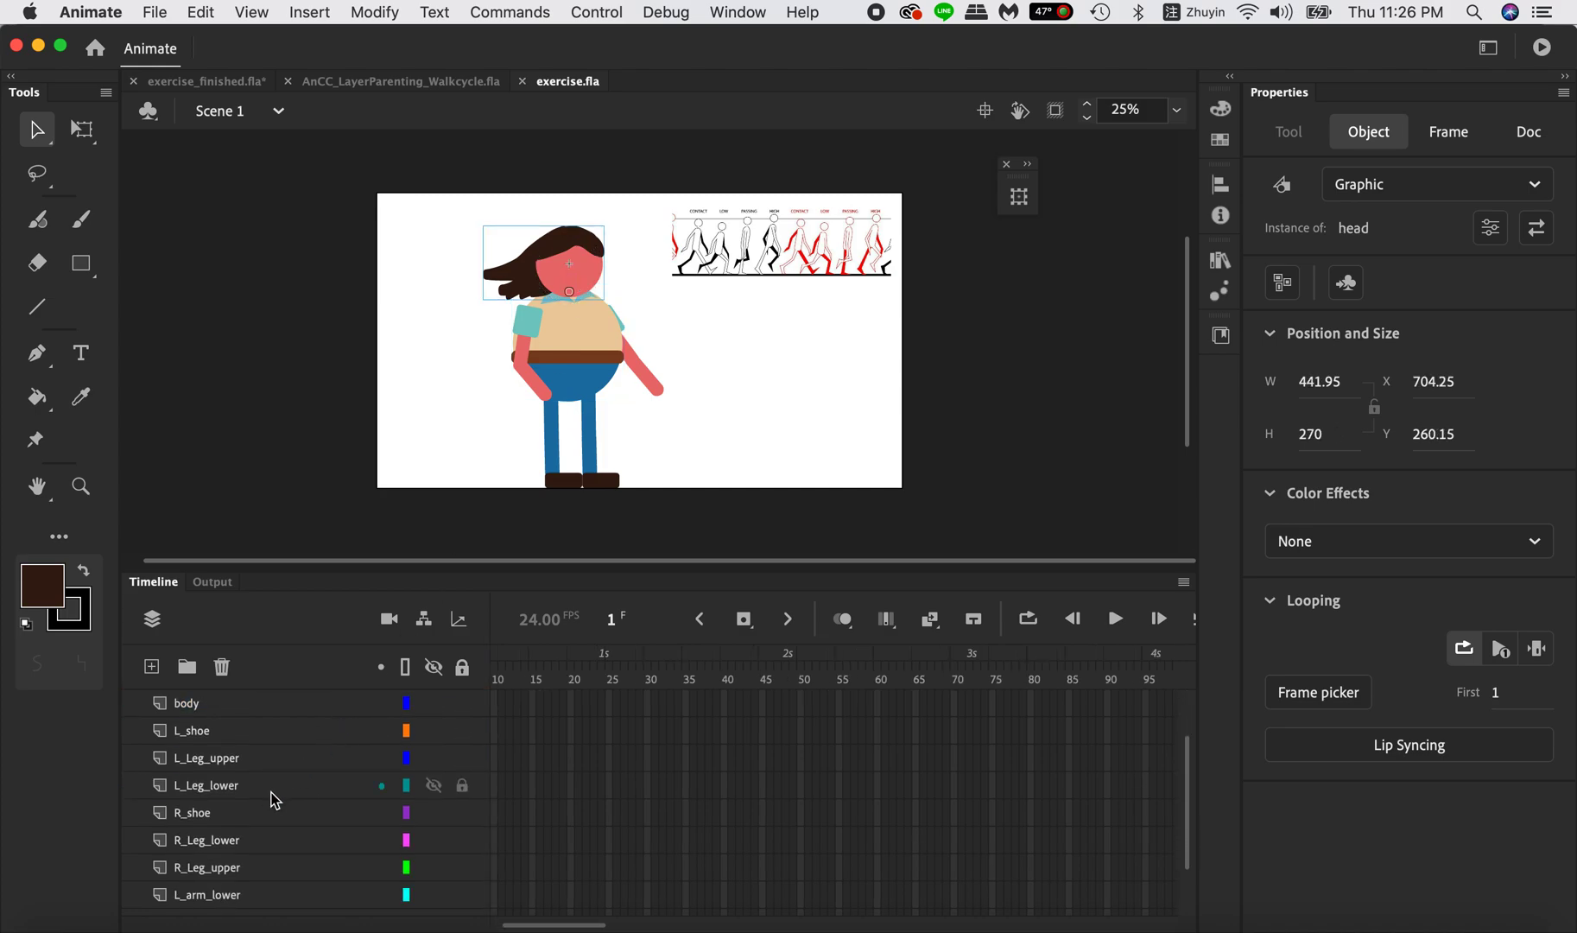
scroll(273, 800, "down", 3)
scroll(229, 730, "up", 5)
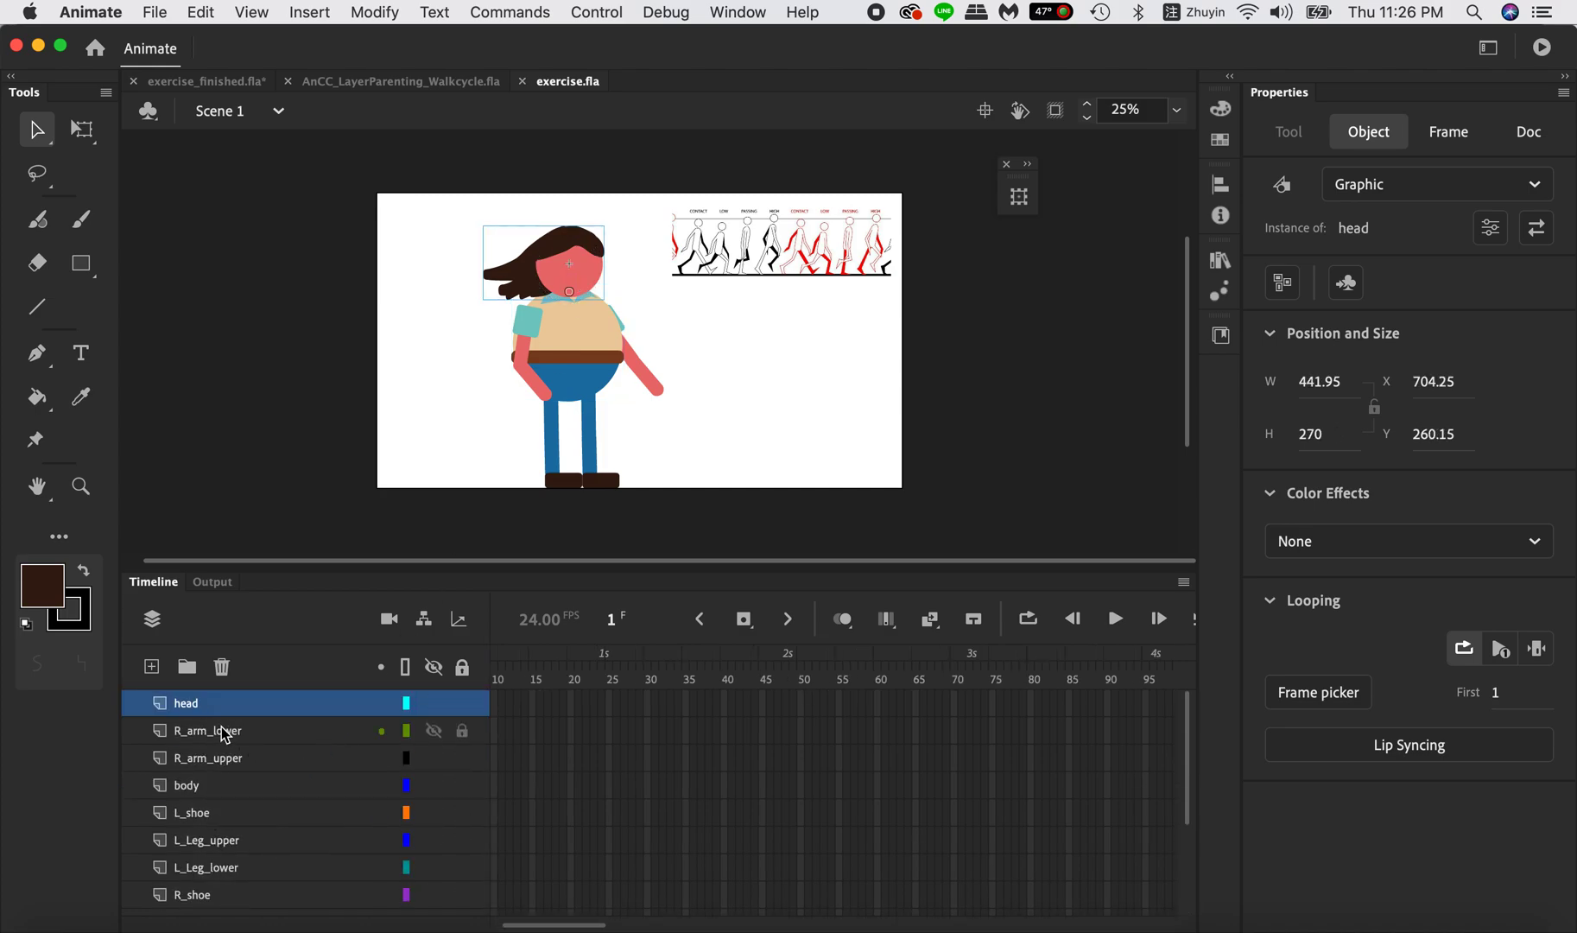
left_click(204, 740)
left_click(199, 754)
left_click(199, 784)
left_click(216, 759)
left_click(221, 787)
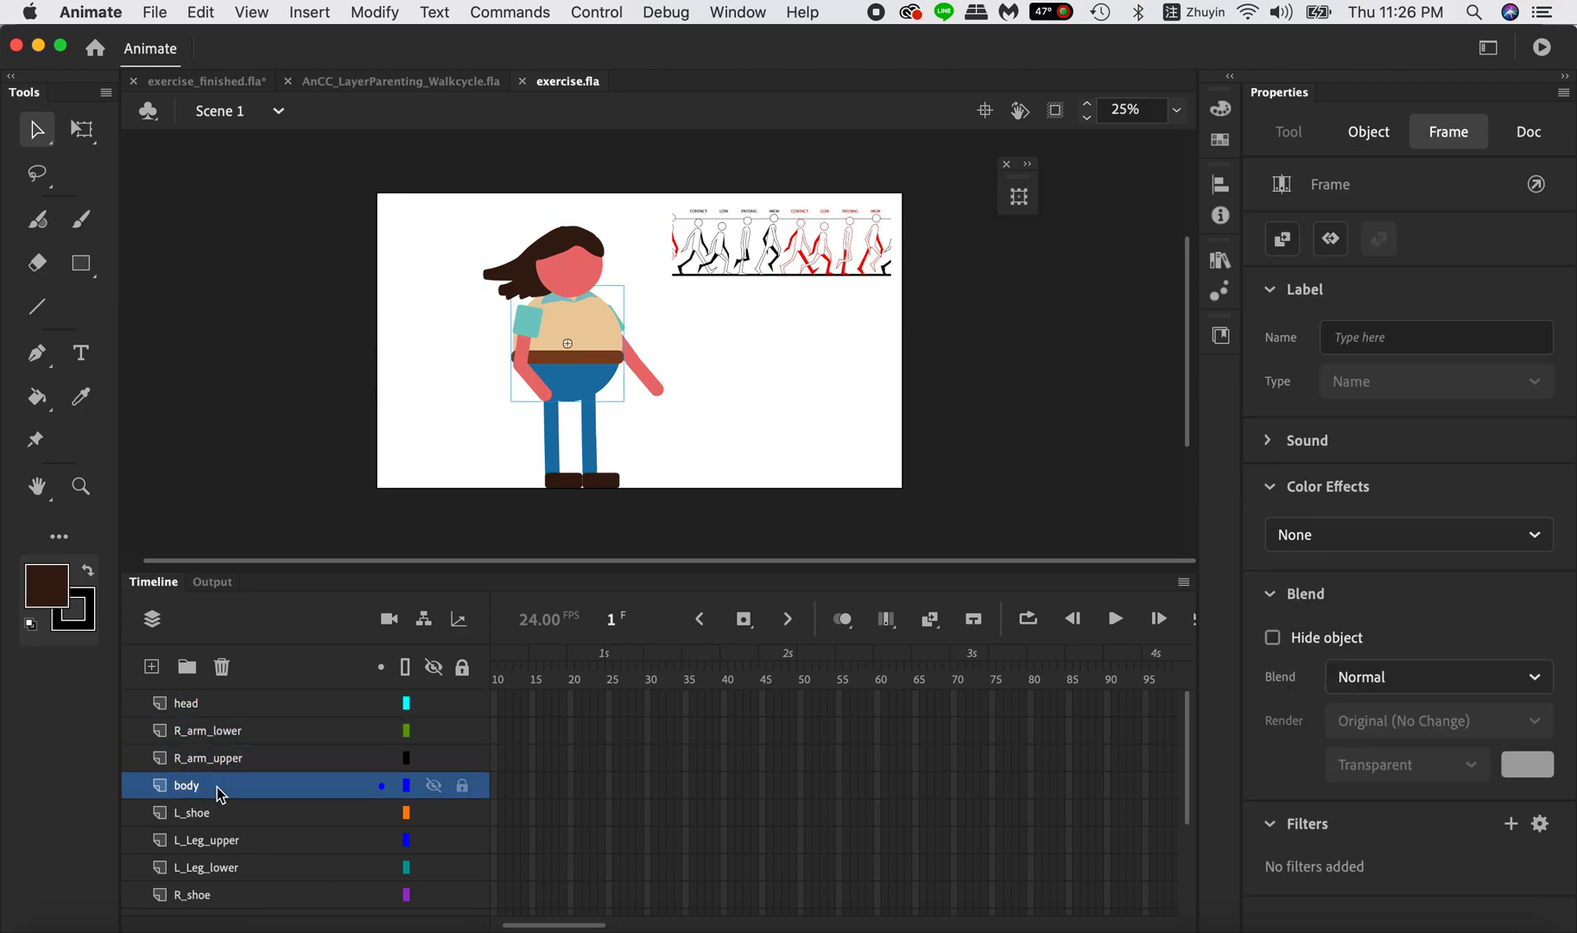
left_click(222, 813)
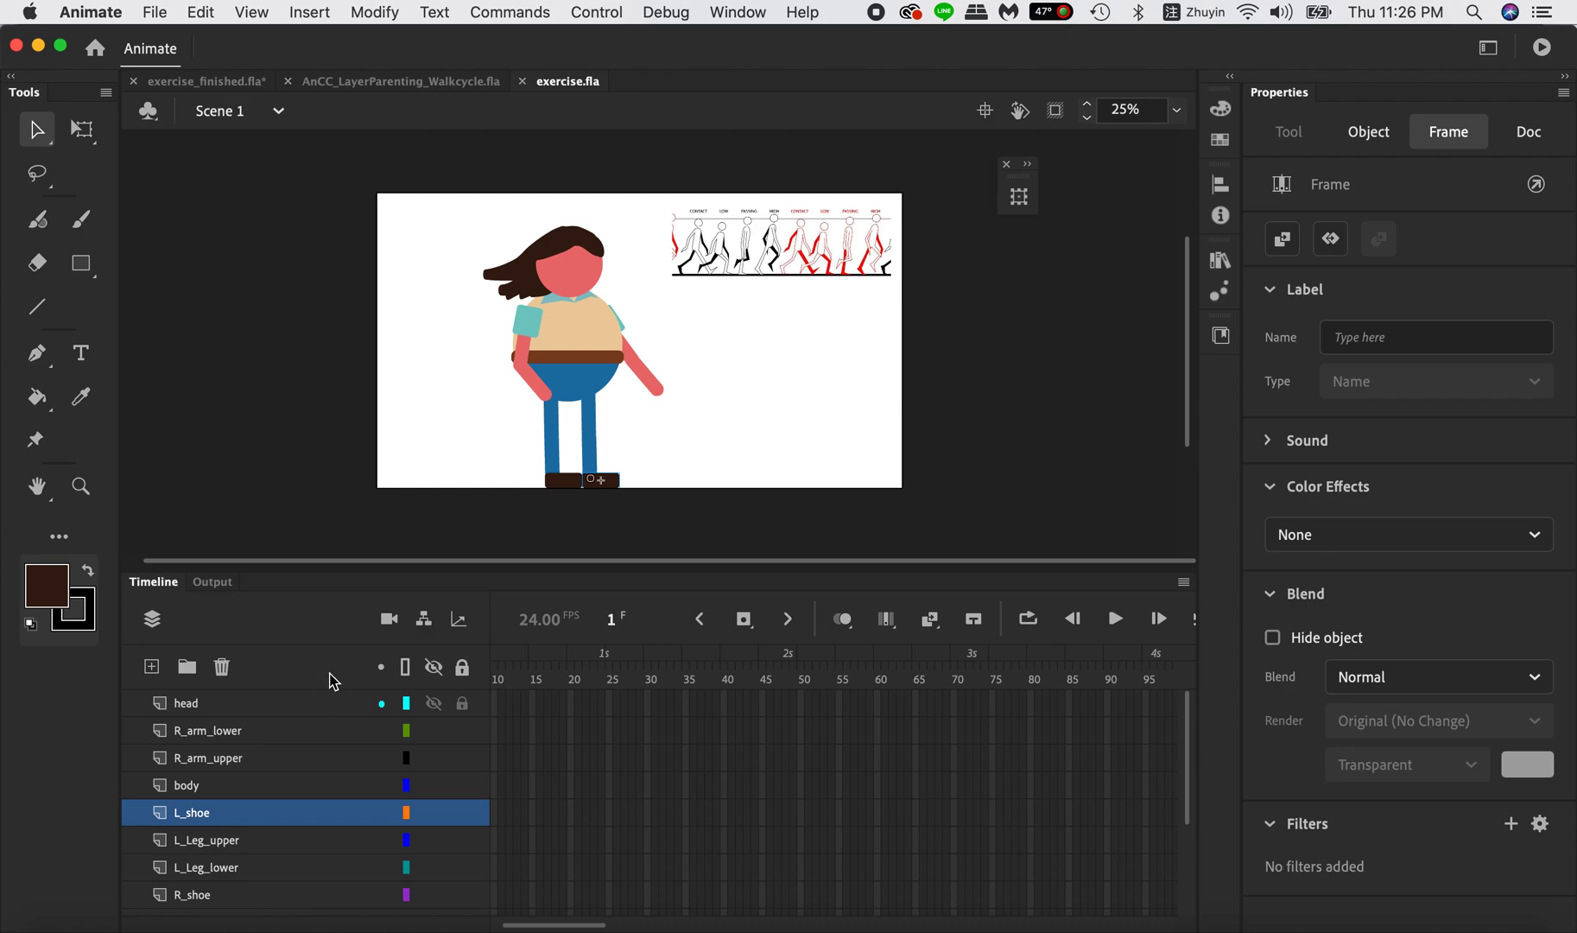
Inspect the body, head and R_arm_upper symbol instances on the stage.
left_click(570, 368)
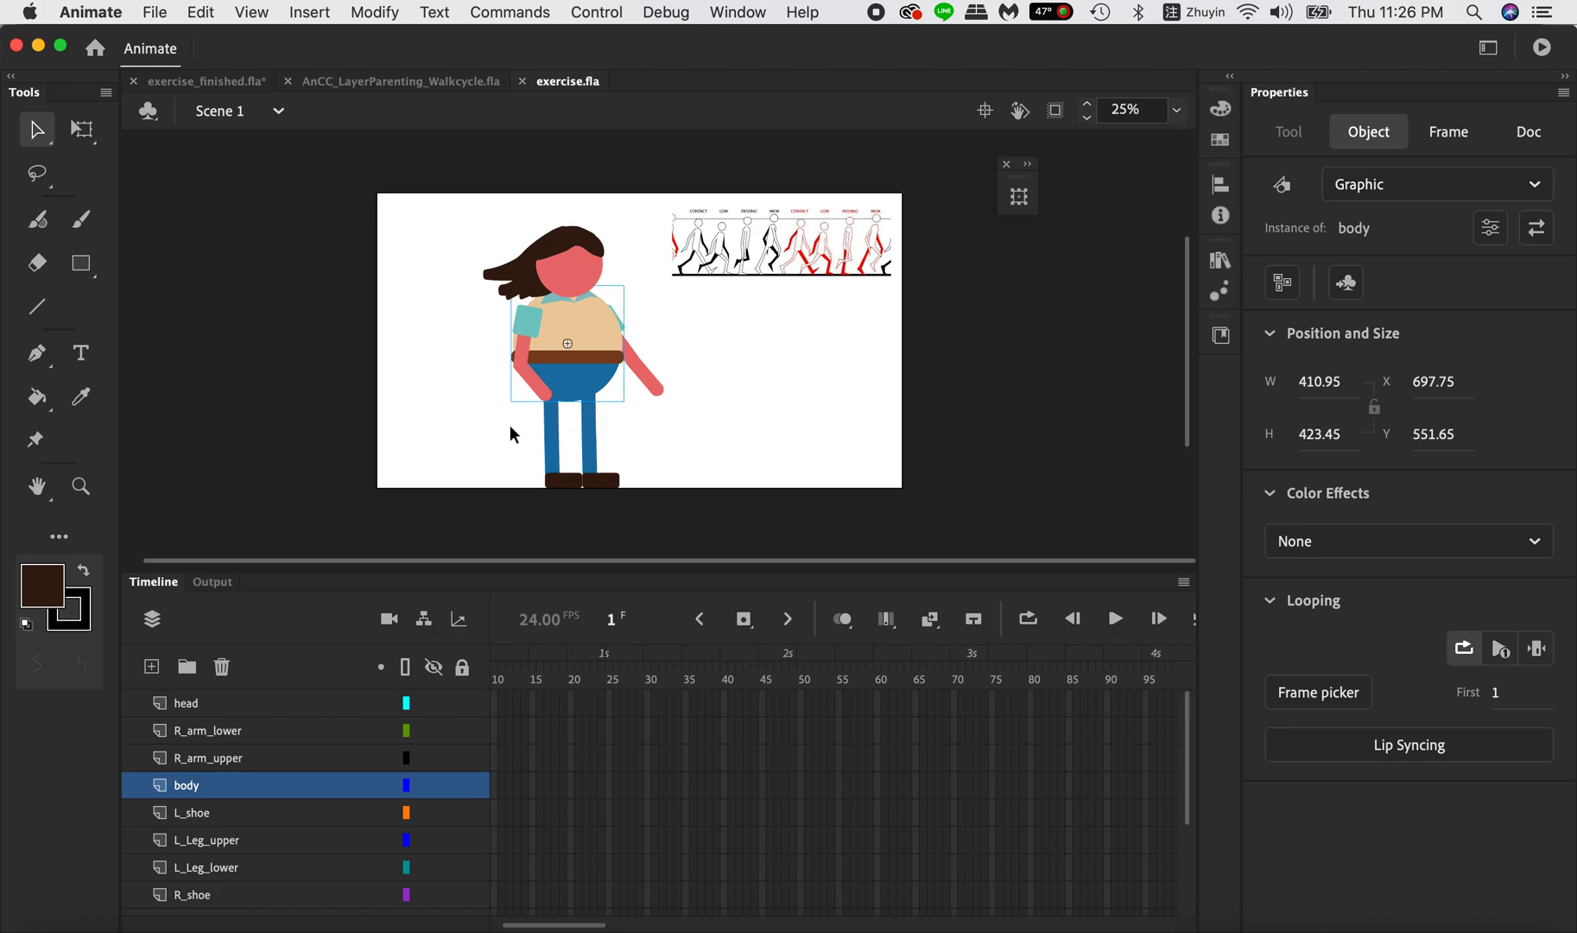
left_click(577, 298)
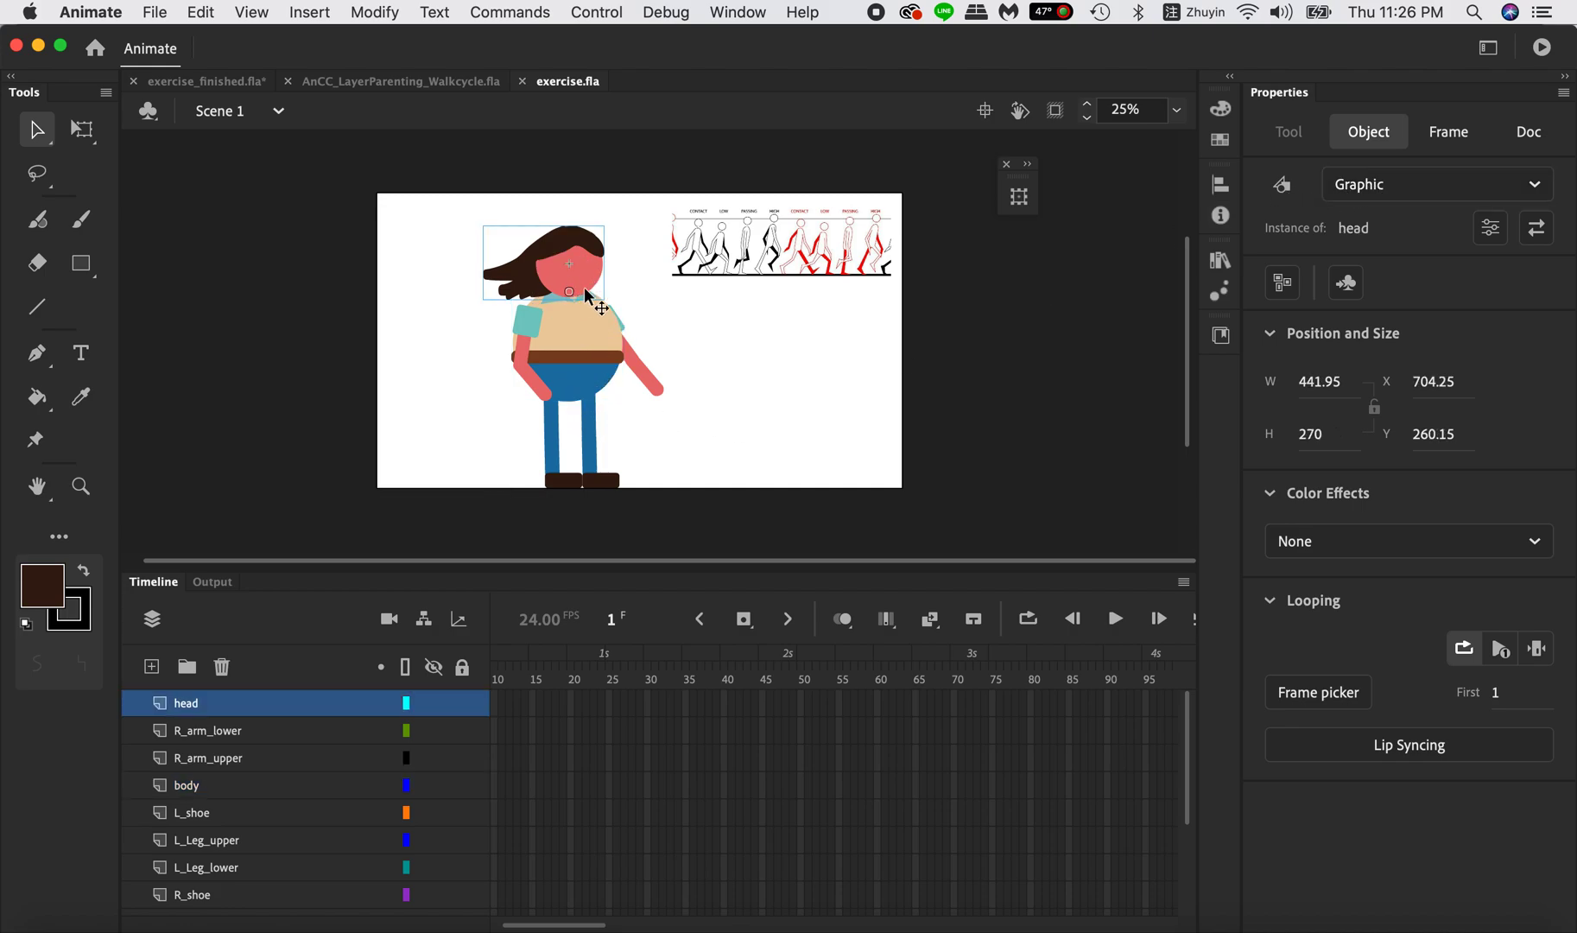
left_click(523, 332)
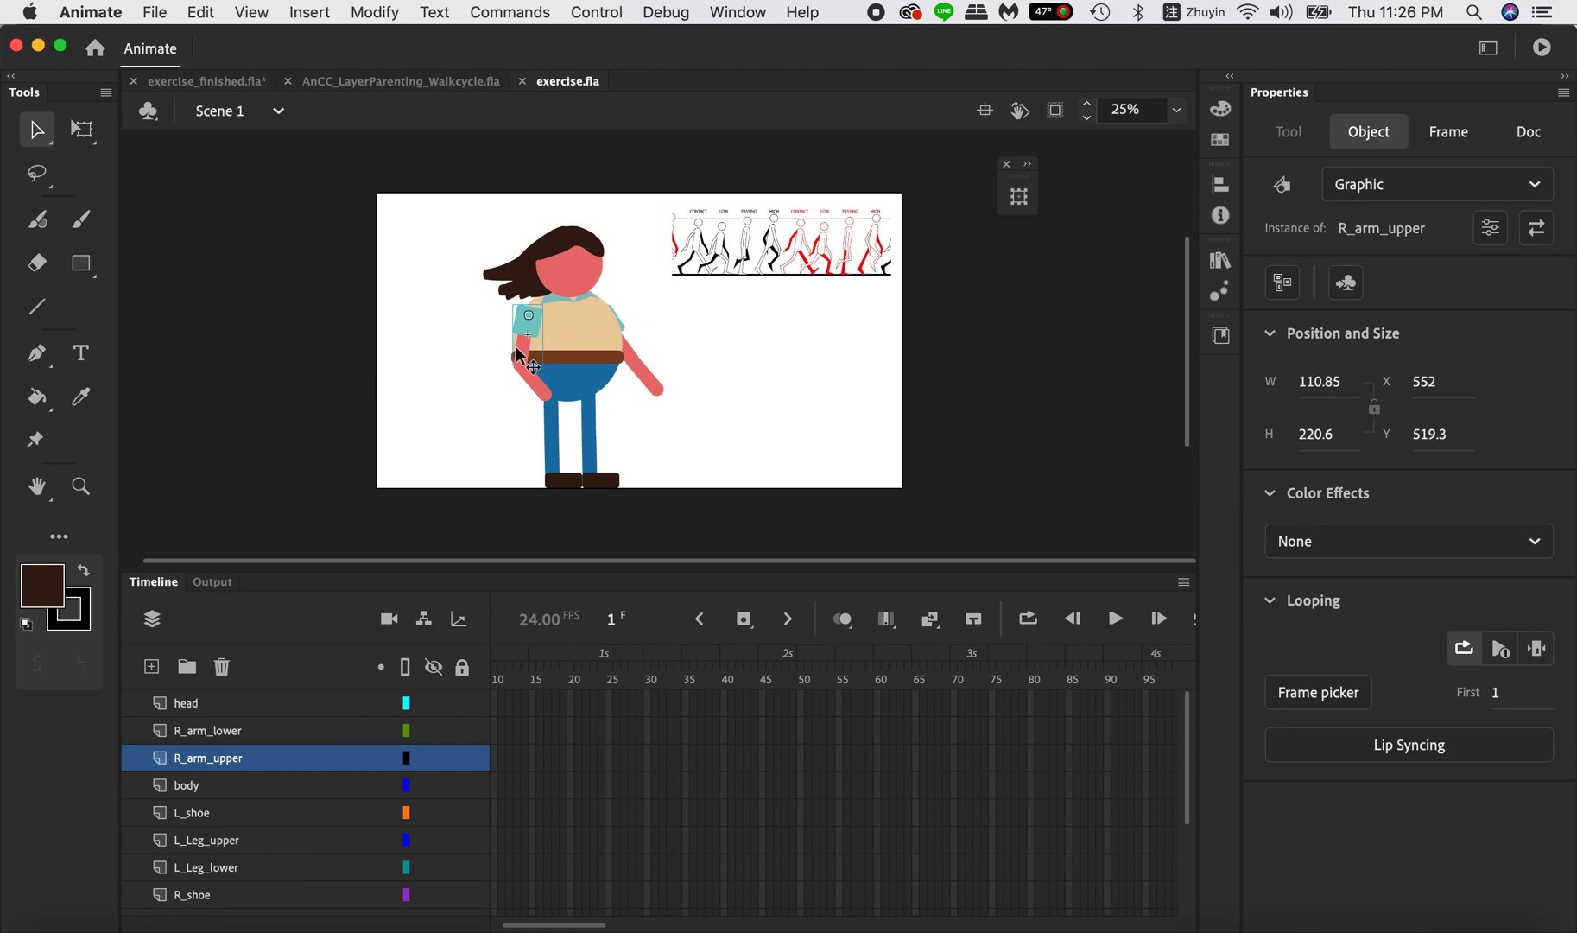
key("F8")
left_click_drag(477, 120, 718, 228)
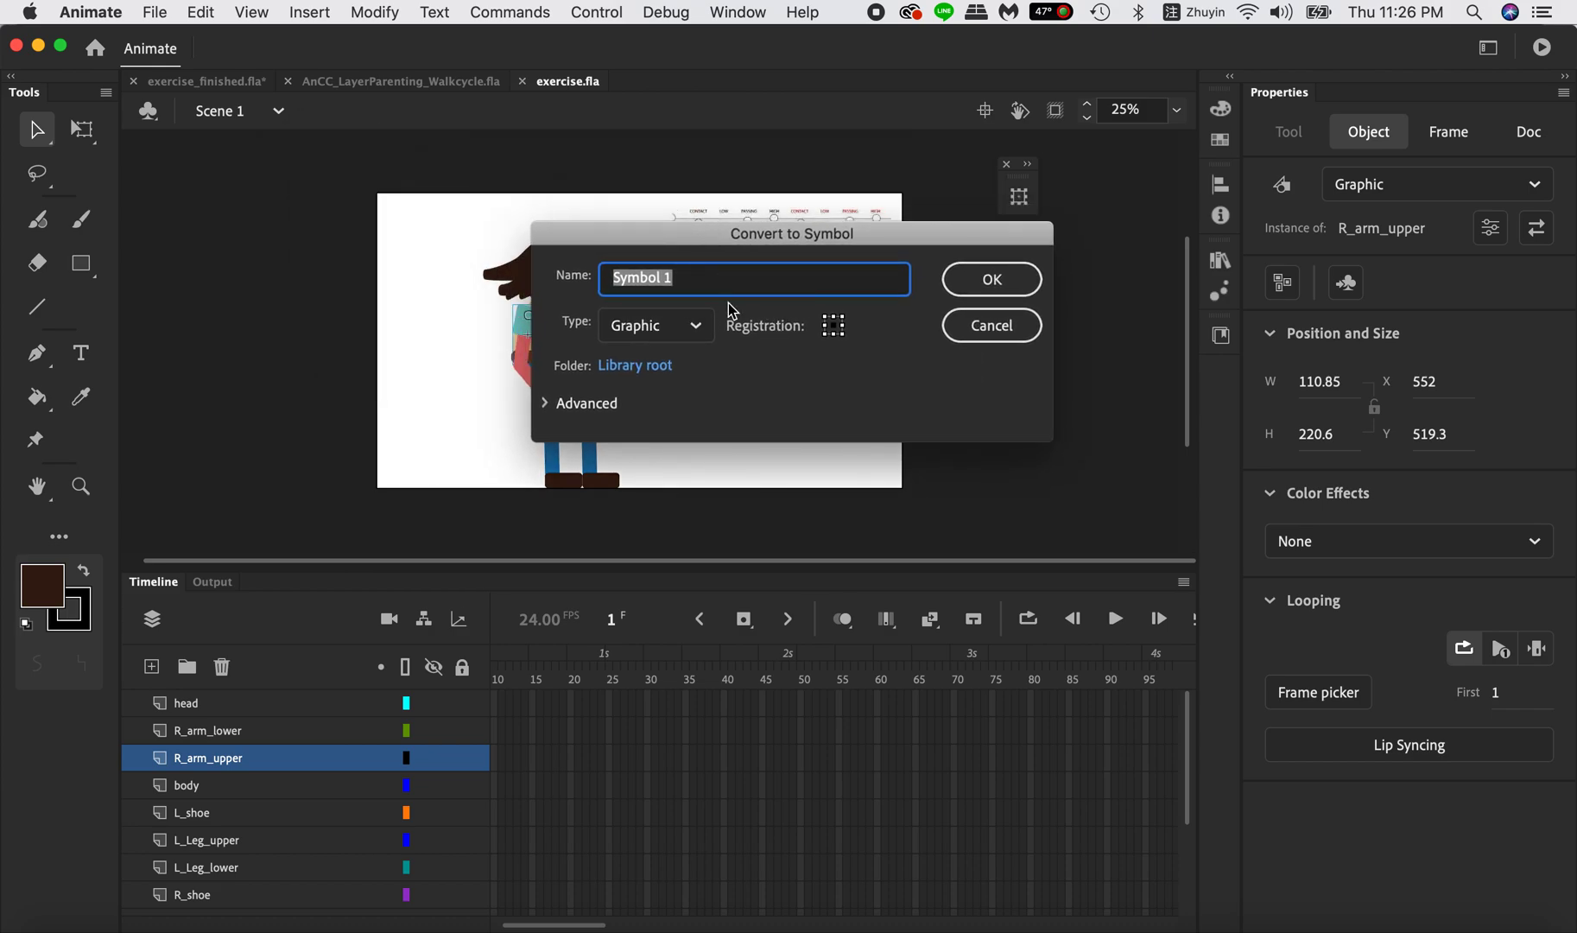
left_click(1006, 333)
Browse the exercise.fla library and preview the R_arm_upper, L_shoe and L_Leg_upper symbols.
left_click(1221, 259)
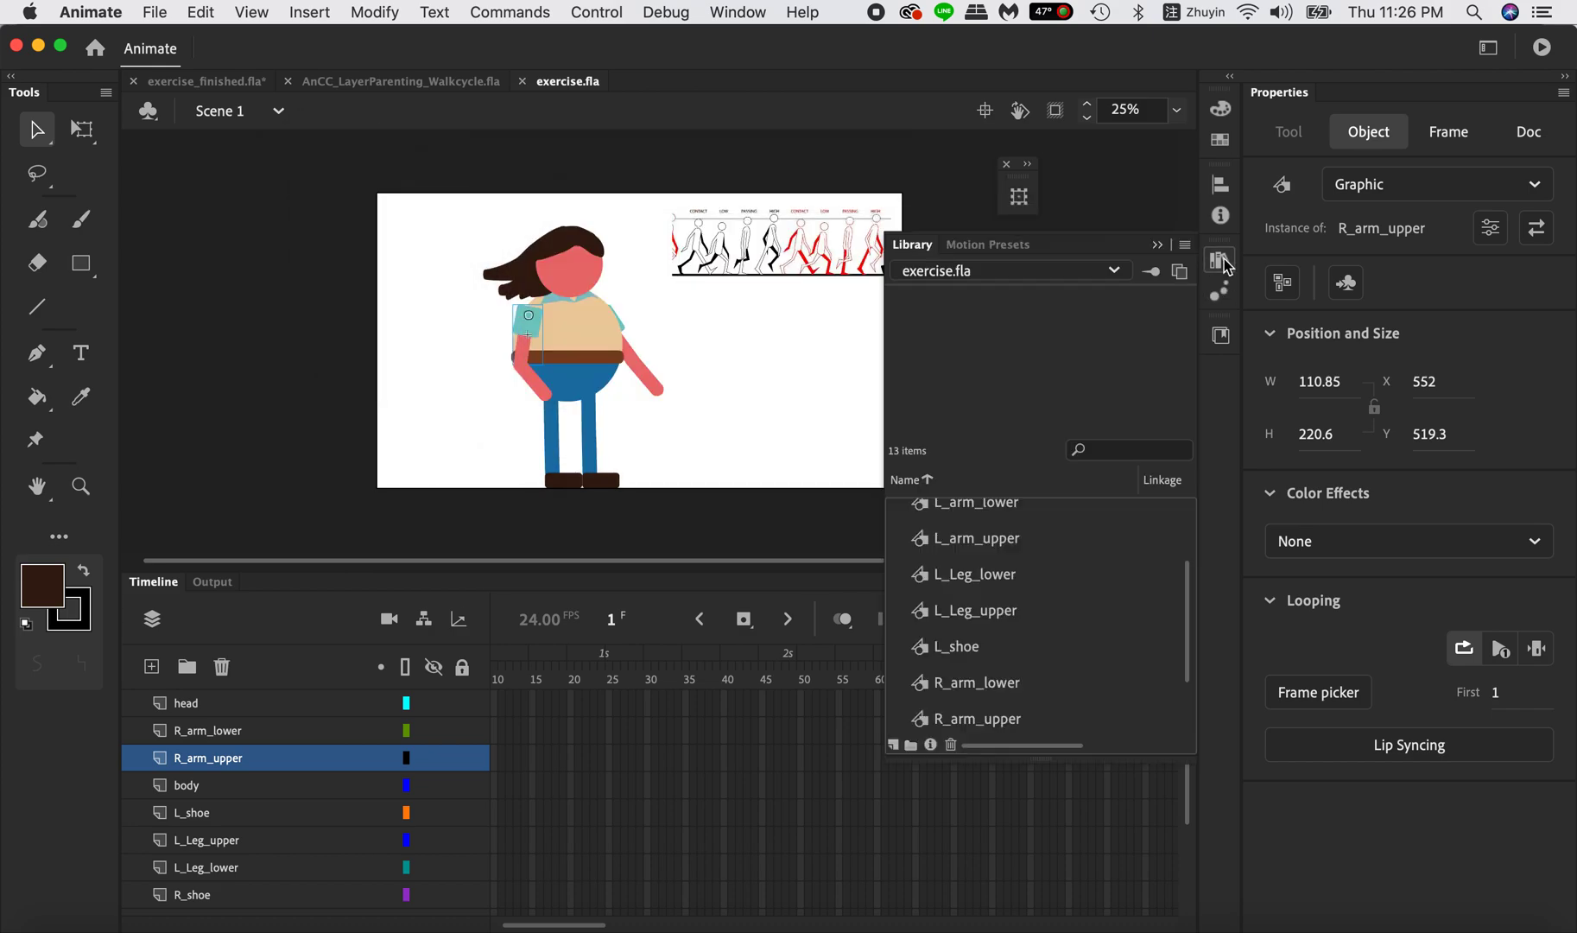
scroll(985, 571, "up", 3)
scroll(981, 665, "down", 6)
left_click(982, 629)
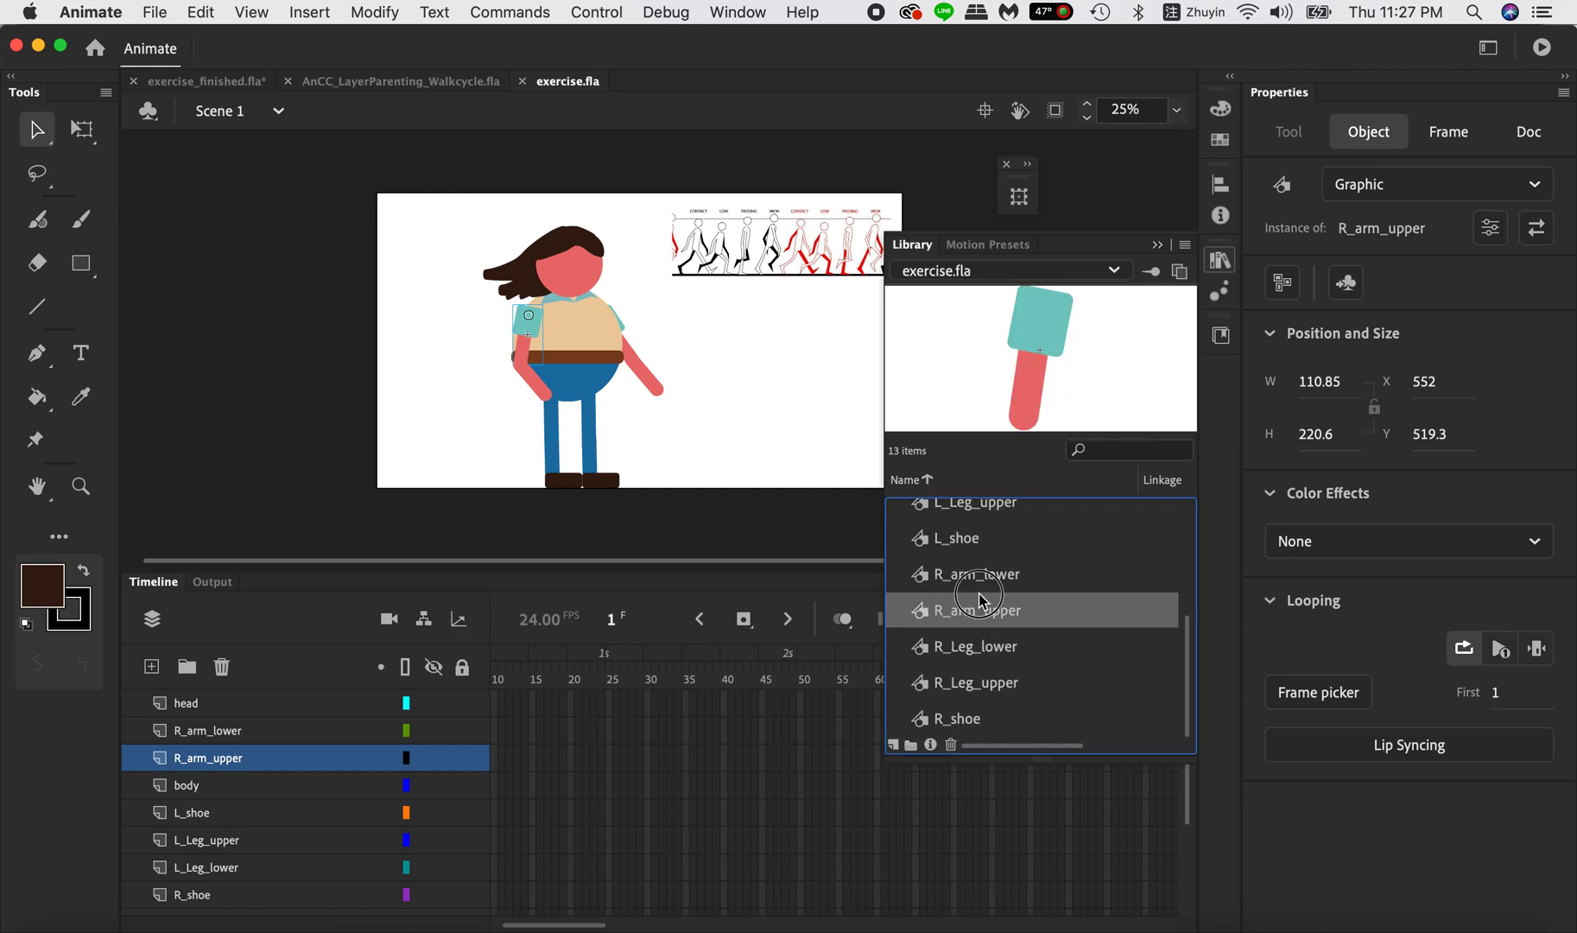
left_click(982, 548)
left_click(980, 517)
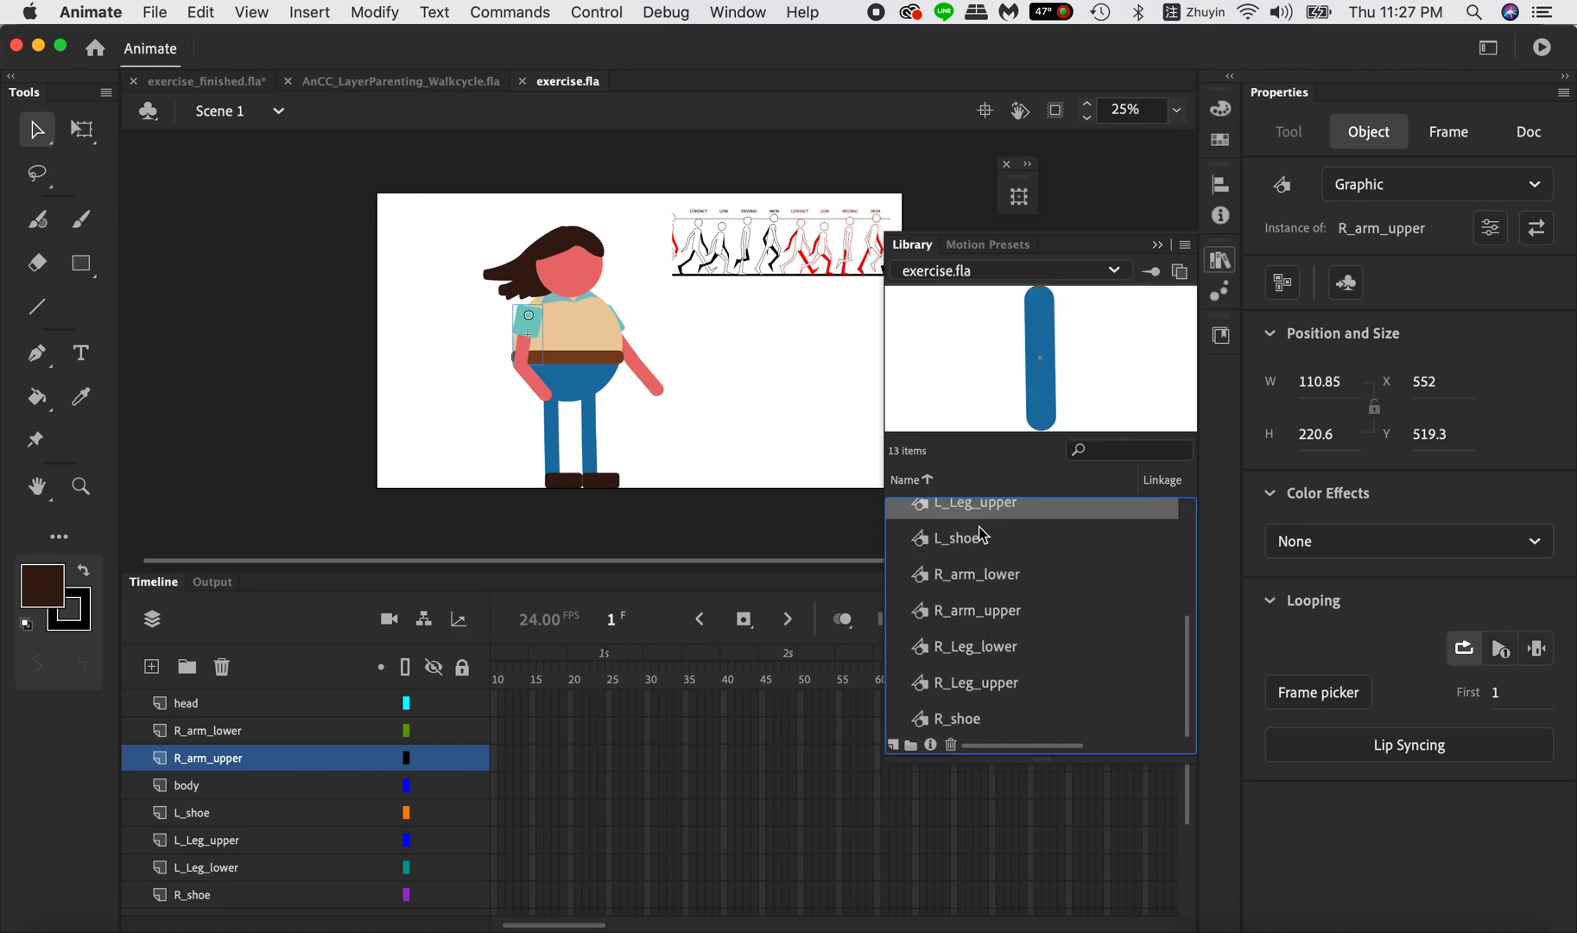
Inspect the body and L_Leg_upper instances on the stage.
left_click(577, 350)
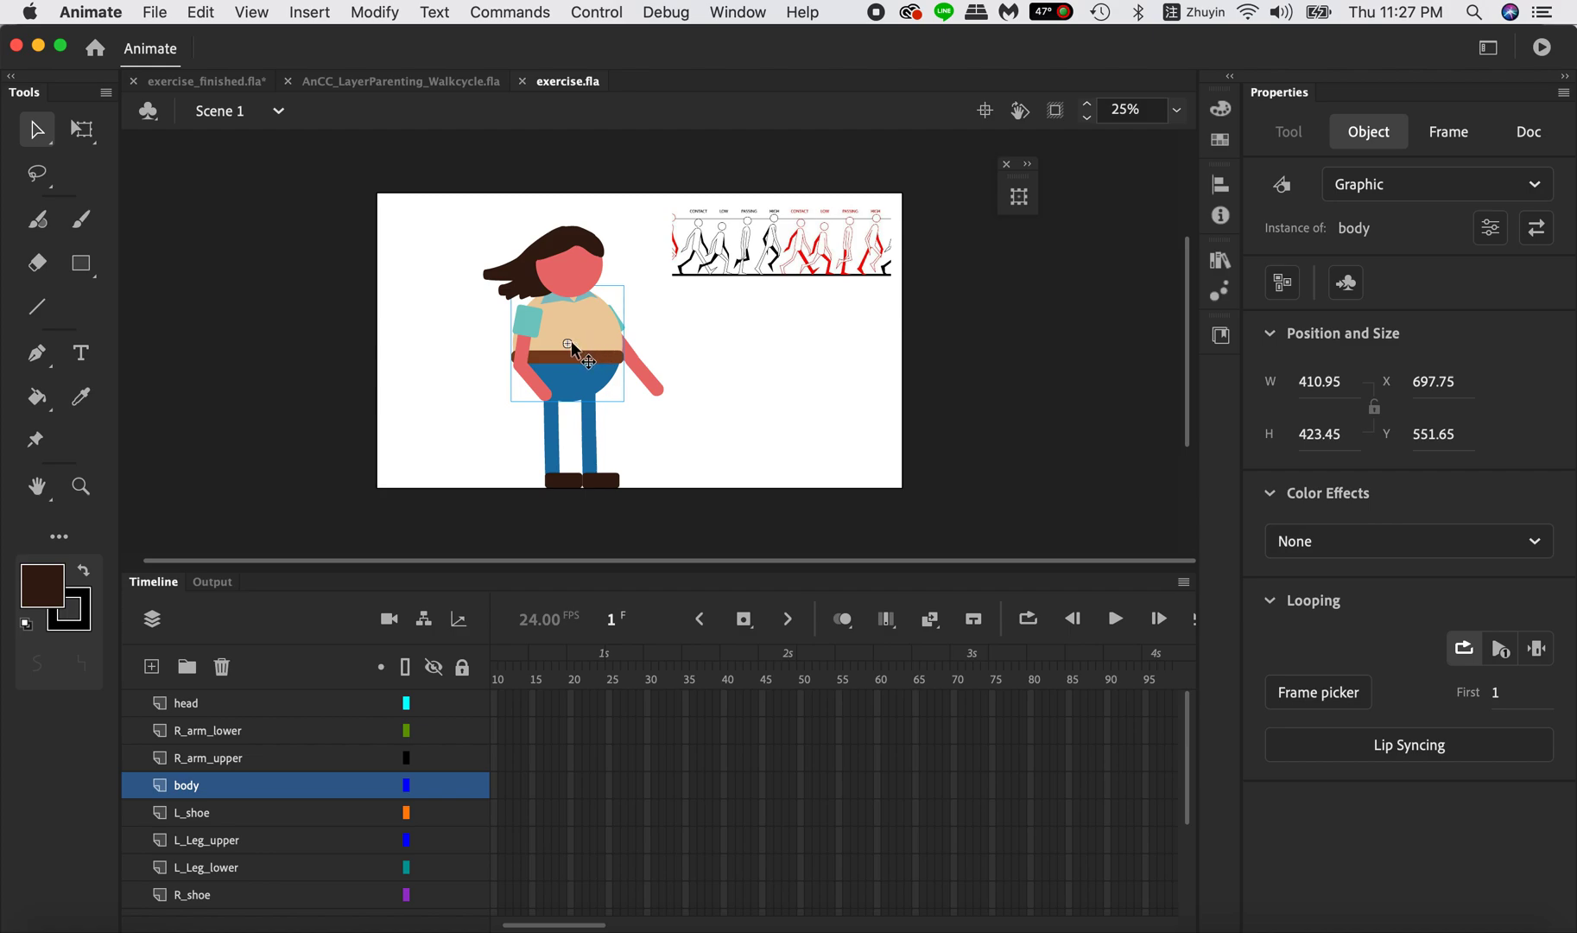
left_click(554, 431)
left_click(564, 414)
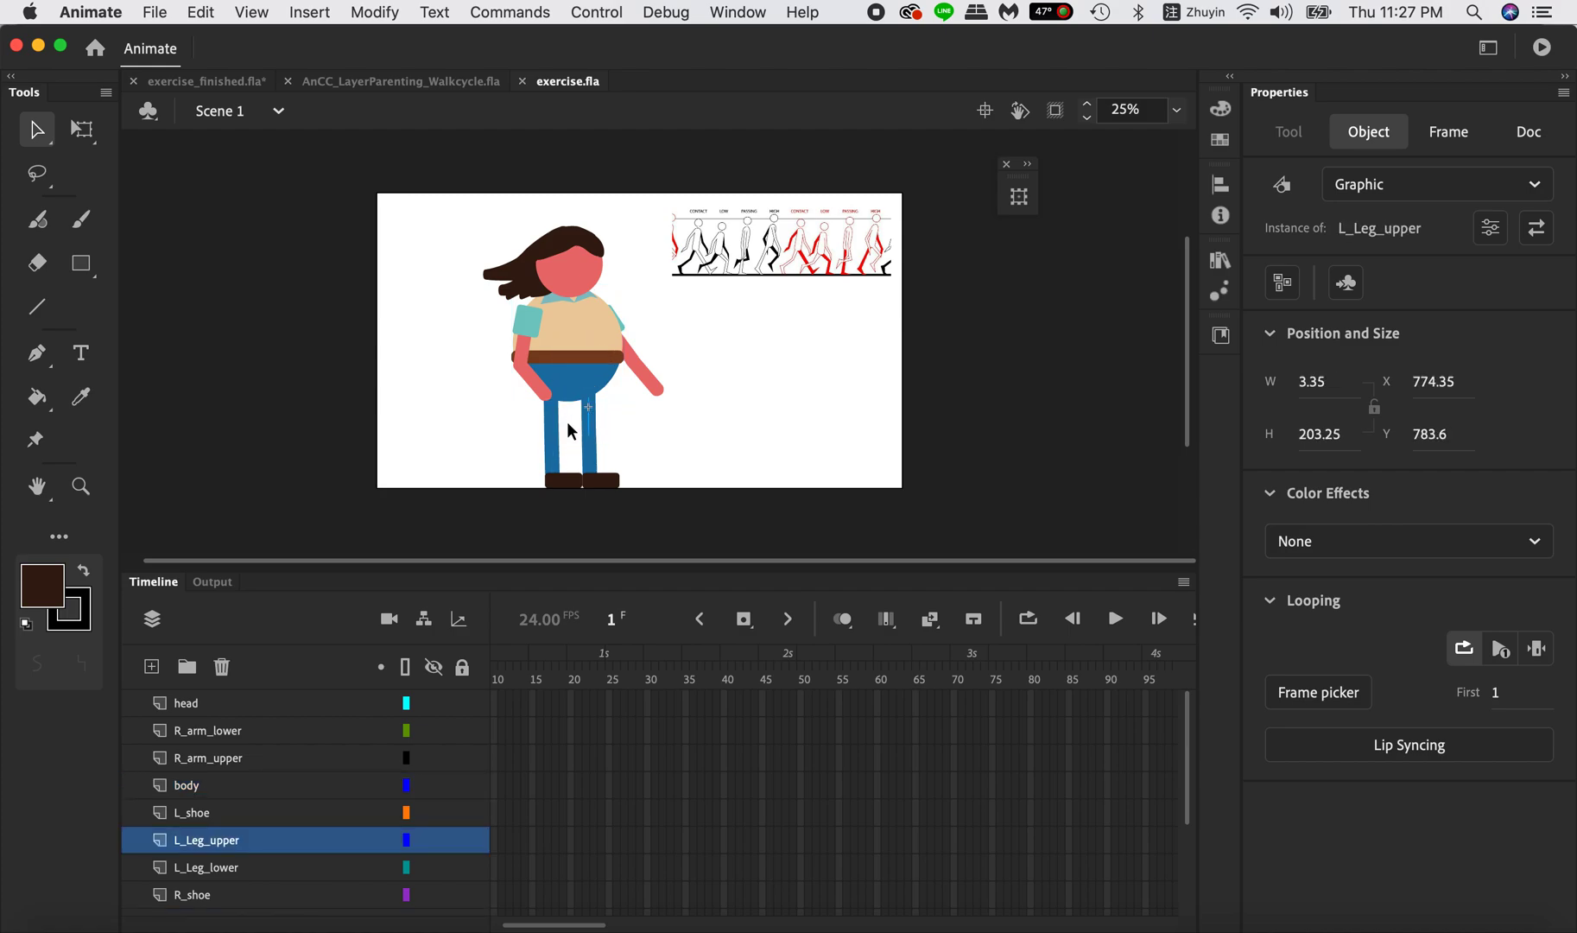
Try transforming the R_arm_upper instance with the Free Transform tool and undo the change.
left_click(525, 324)
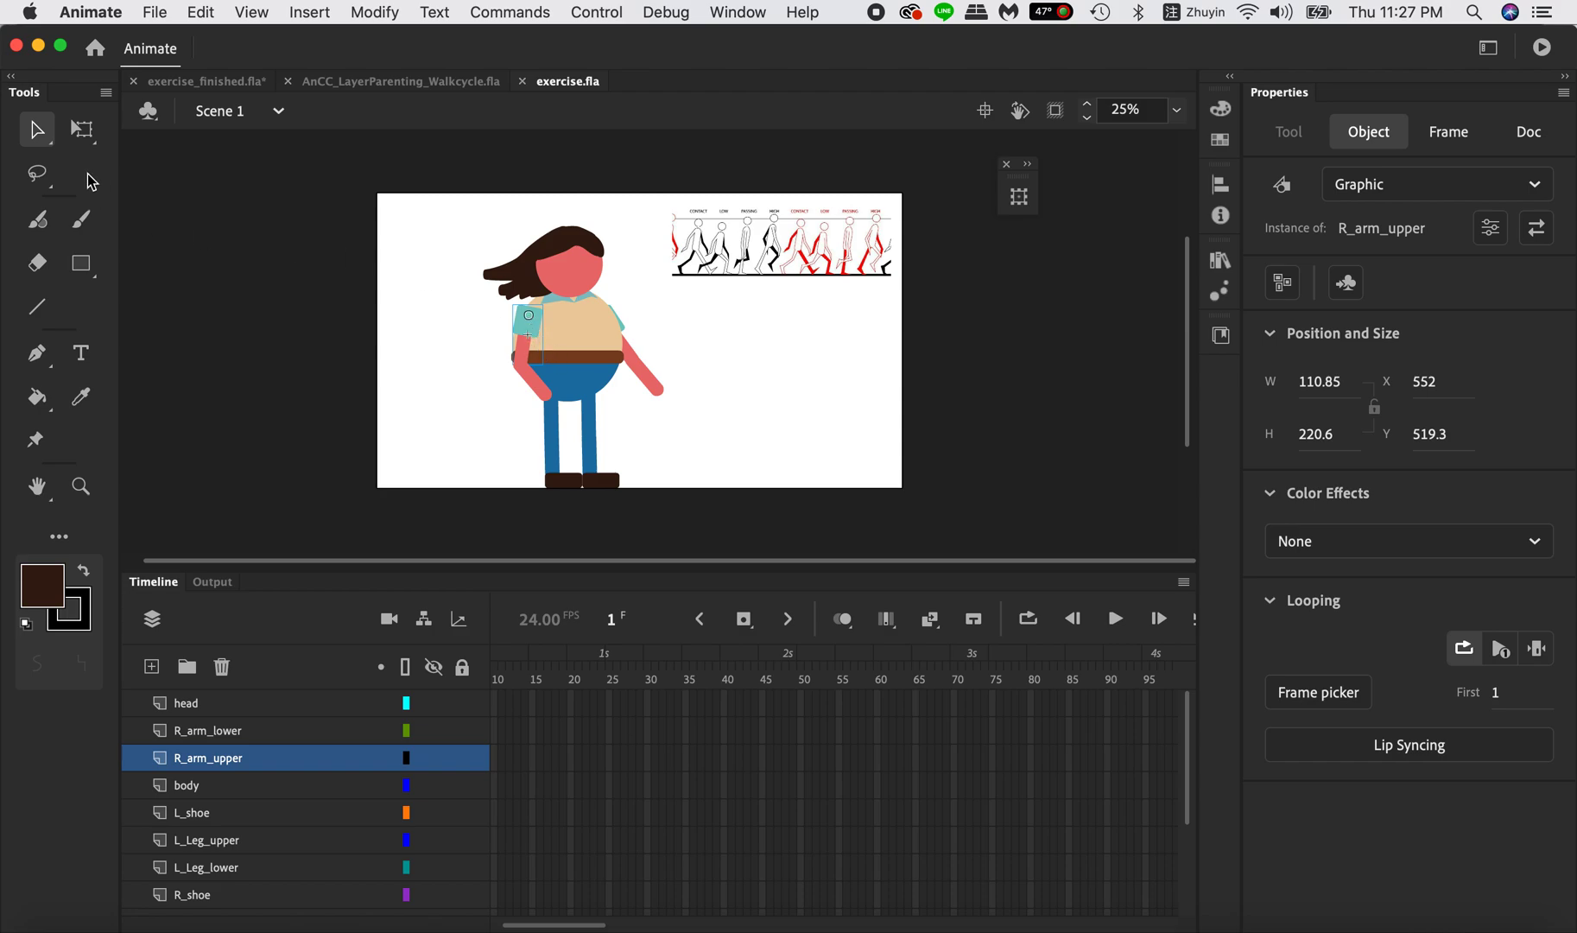
left_click(81, 128)
left_click_drag(543, 368, 574, 383)
key("super+z")
key("super+z")
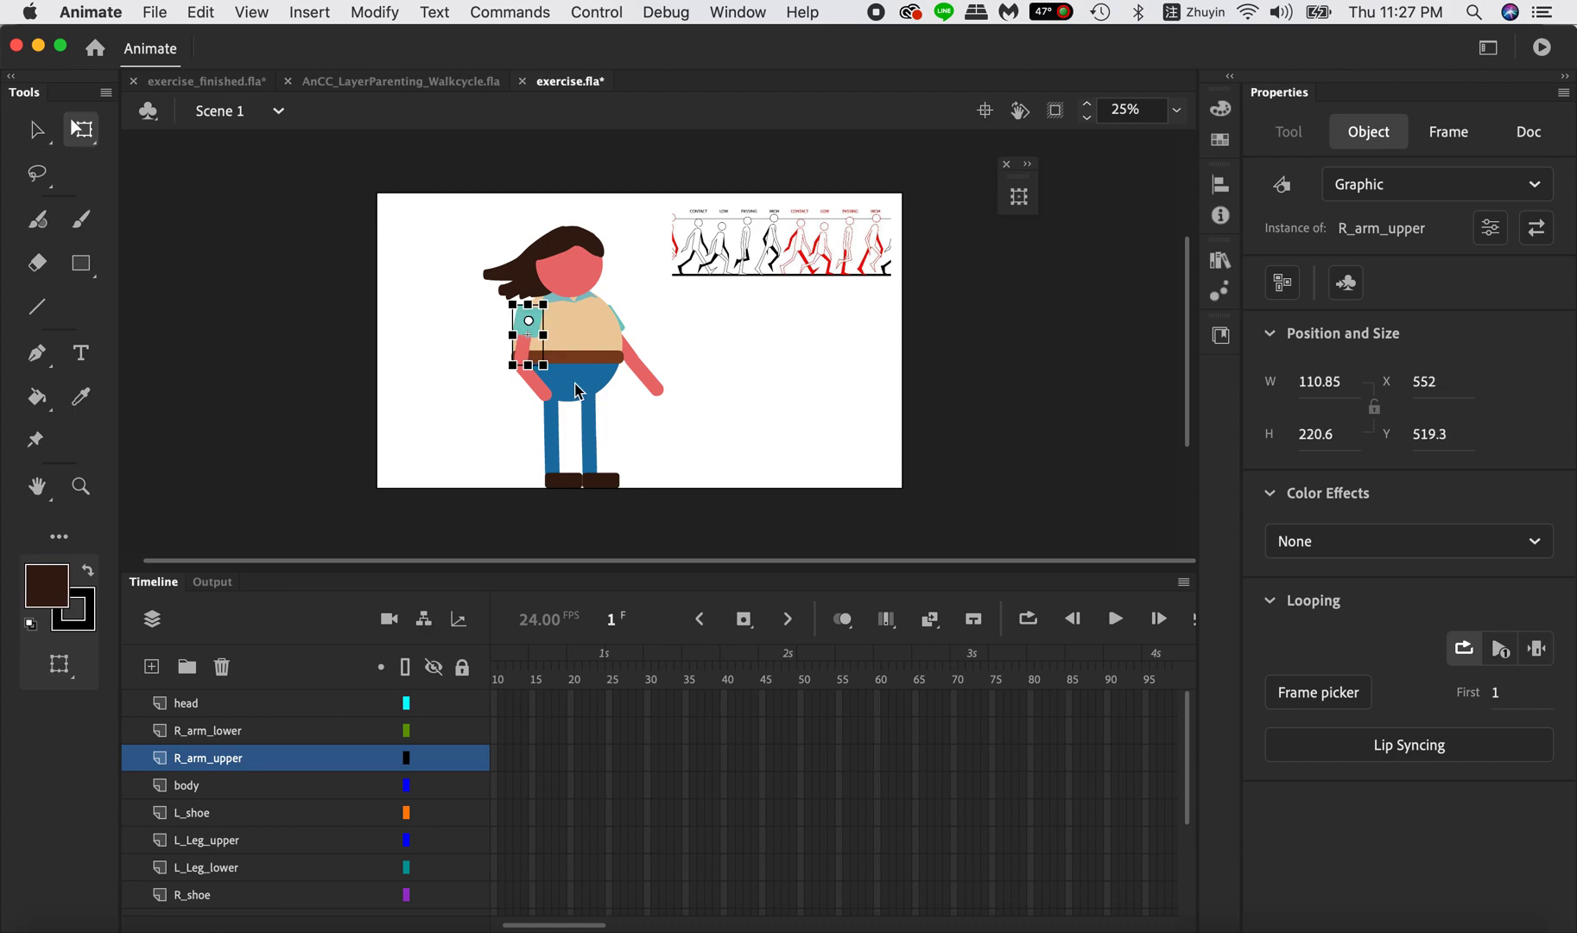
Check where the transformation points of the body and head instances sit.
left_click(587, 358)
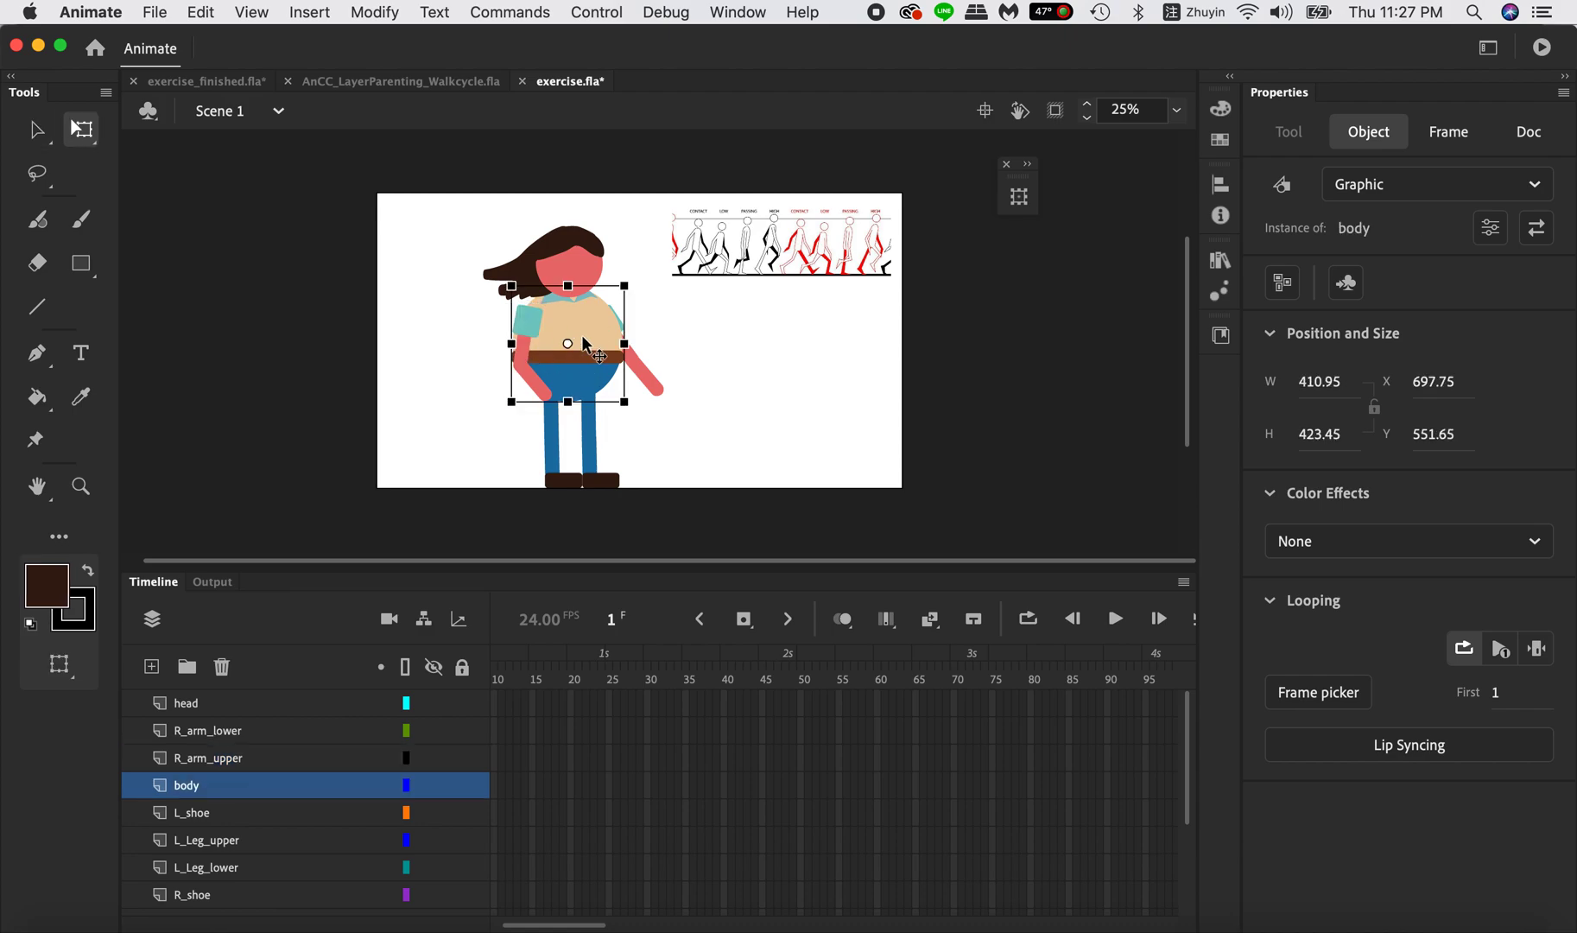
left_click(589, 262)
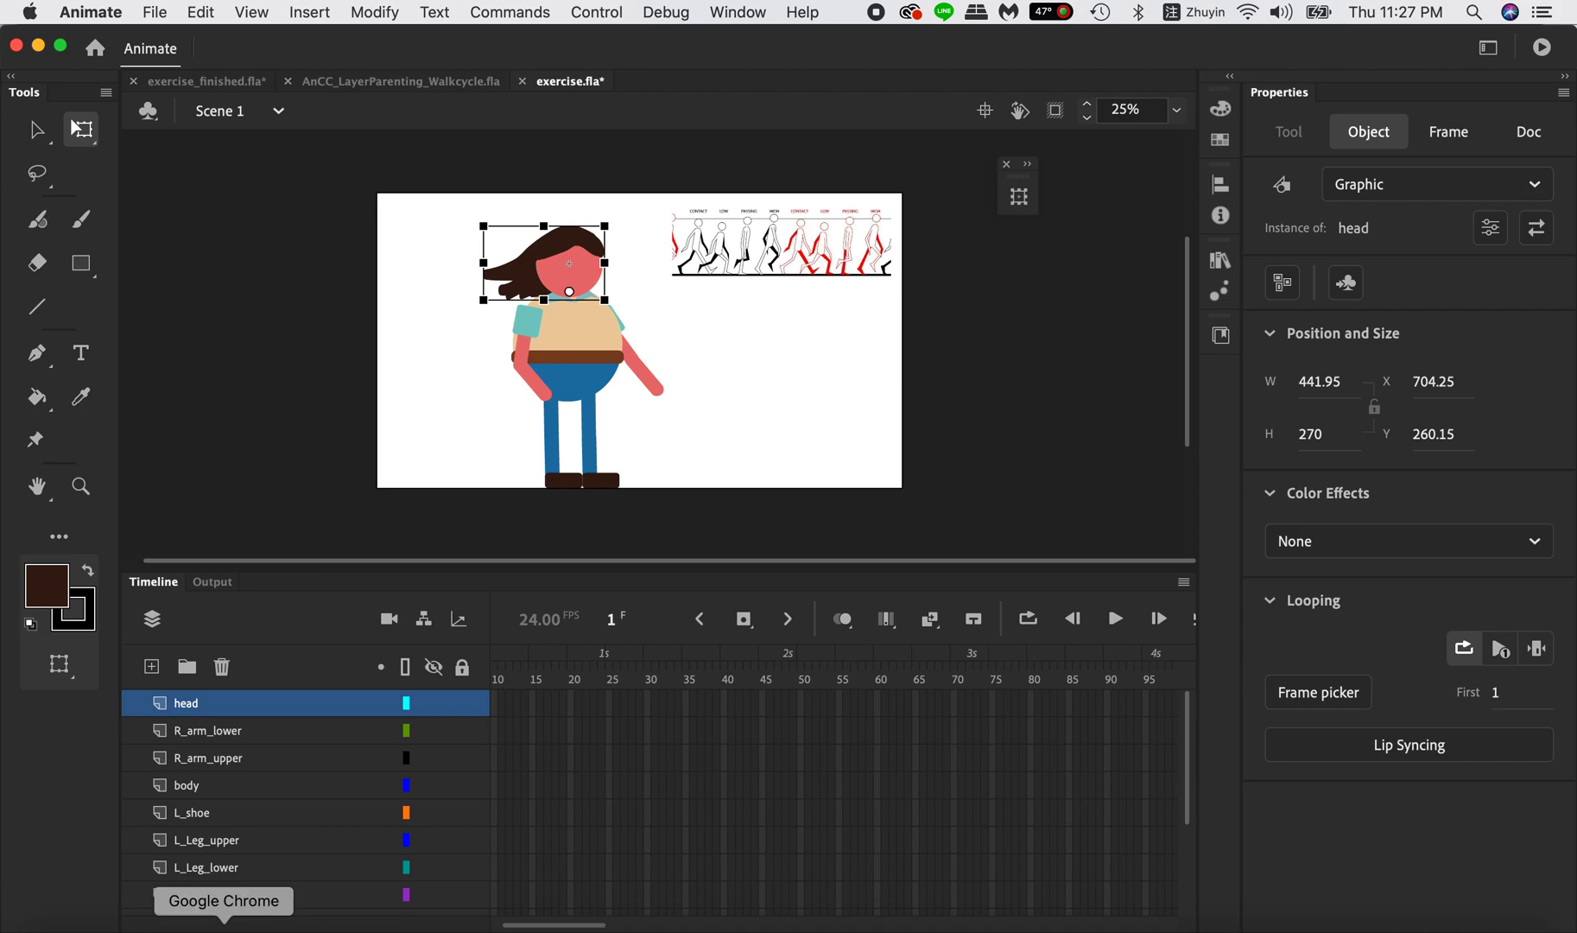
Switch to Chrome to view Adobe's Layer parenting tutorial page, and return to Animate.
left_click(224, 928)
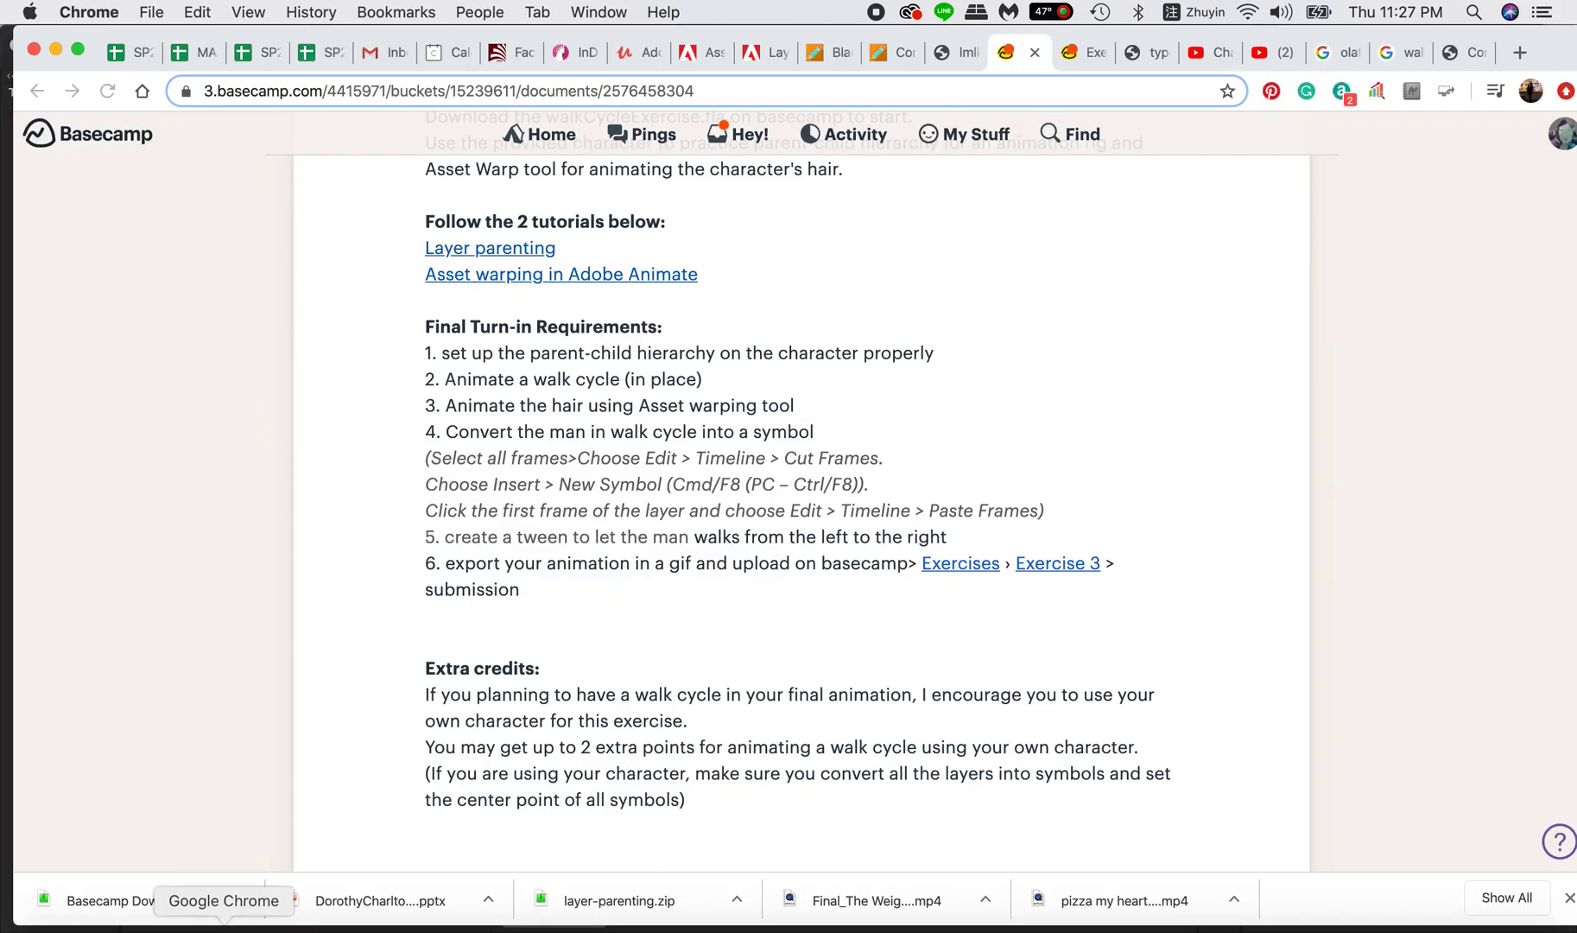
left_click(758, 54)
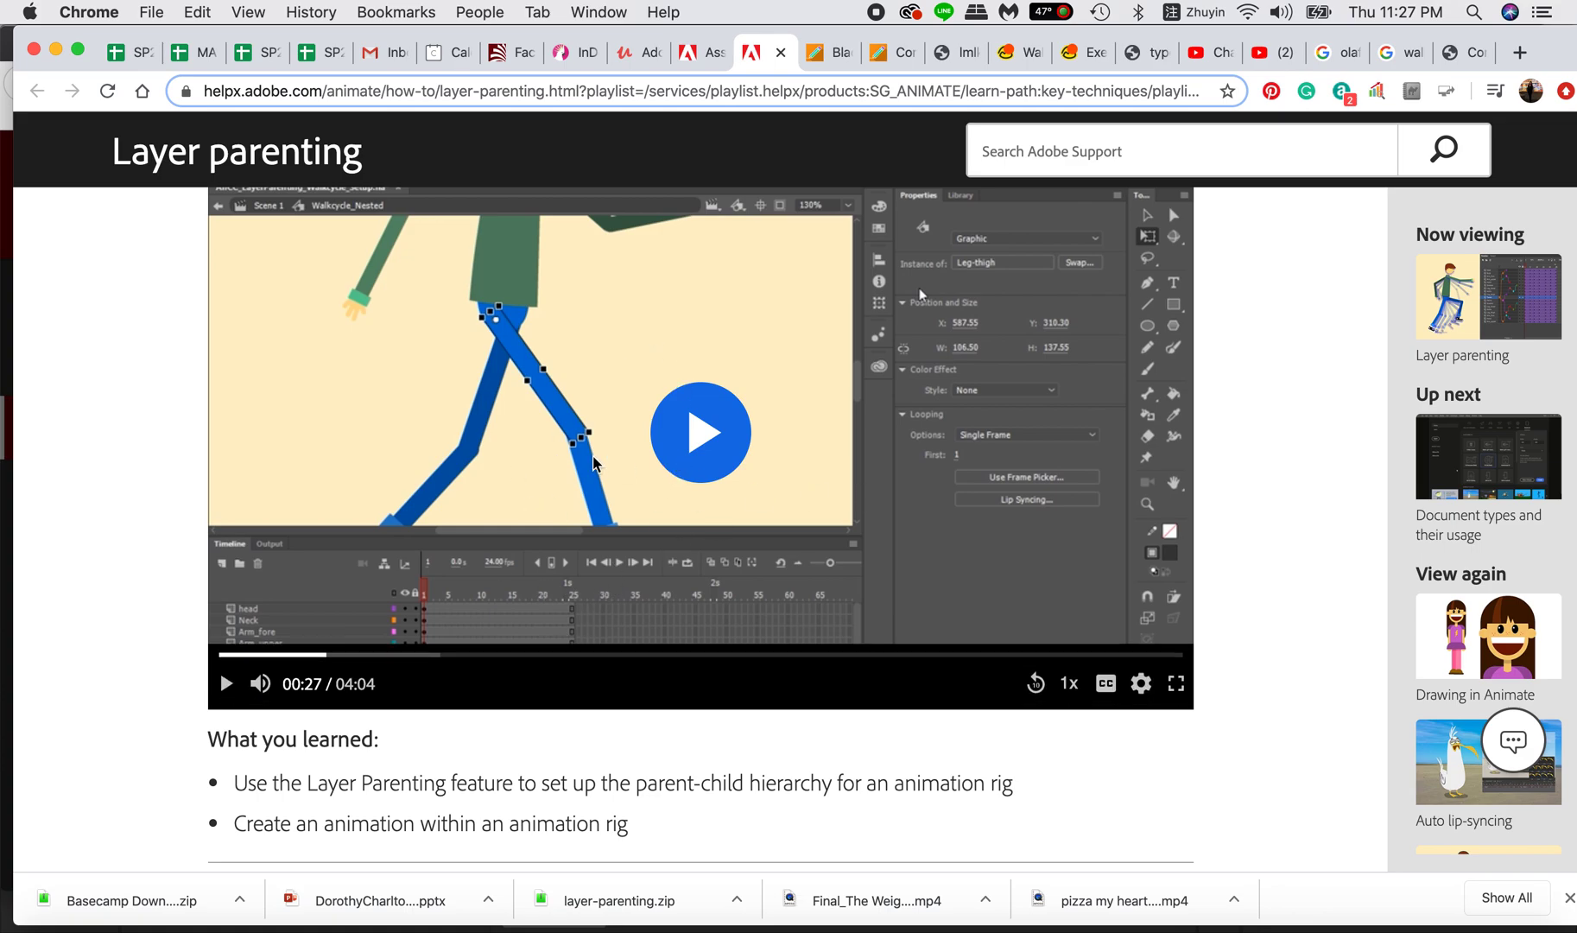
scroll(569, 467, "up", 3)
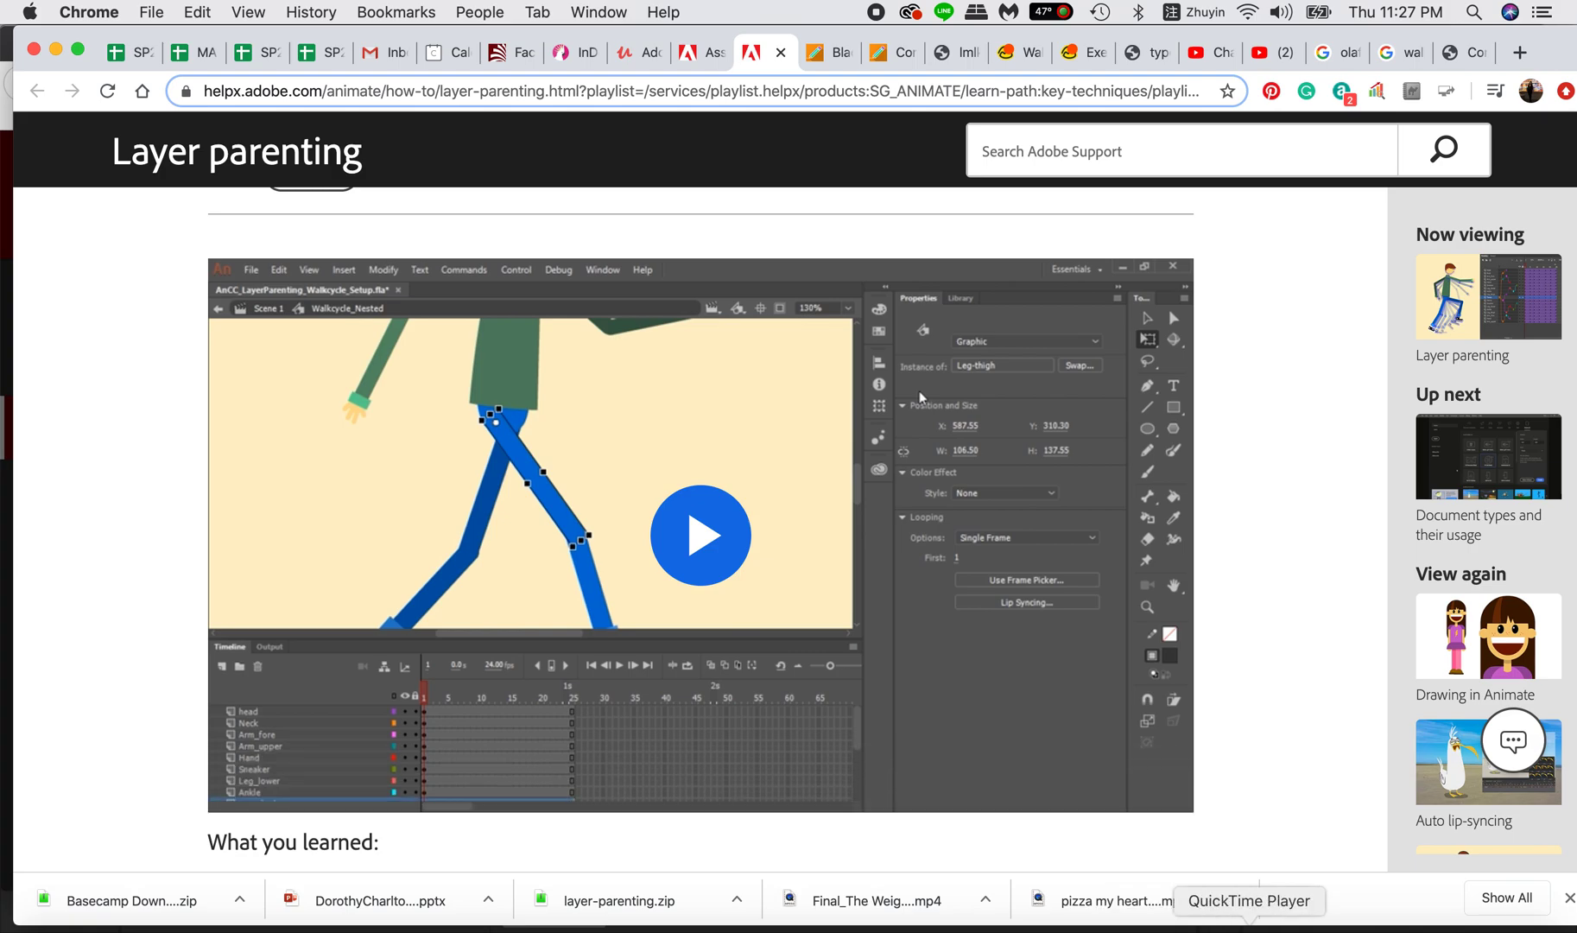
left_click(1207, 928)
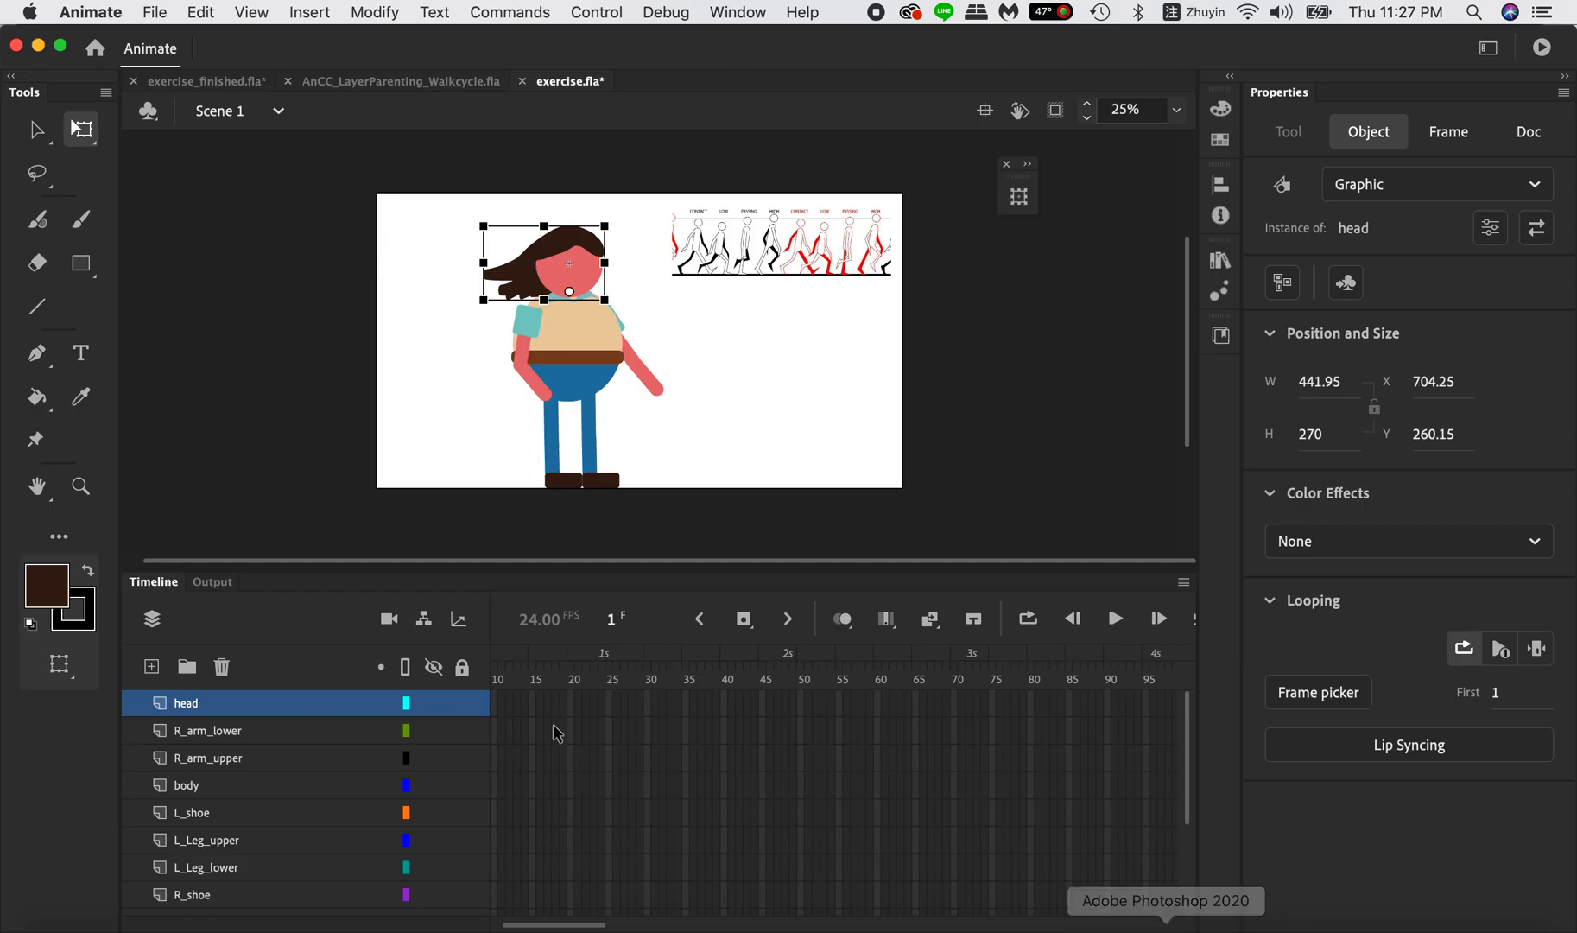
Turn on the layer parenting view and parent the head layer to body.
left_click(424, 629)
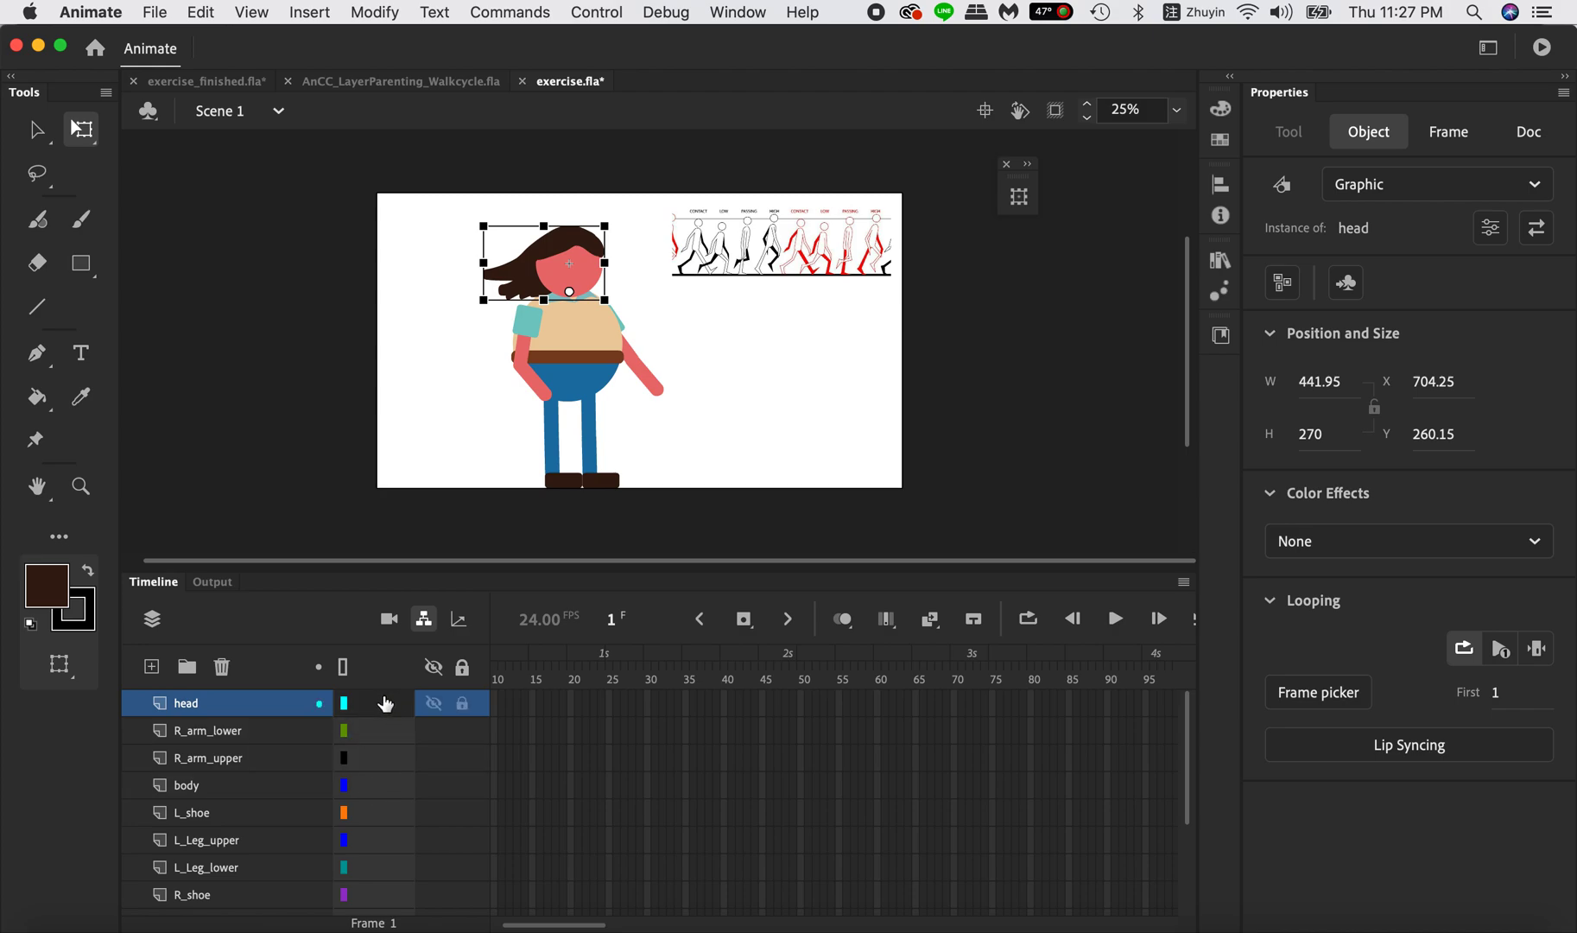
mouse_move(239, 708)
left_mouse_down()
mouse_move(239, 790)
mouse_move(238, 706)
left_mouse_up()
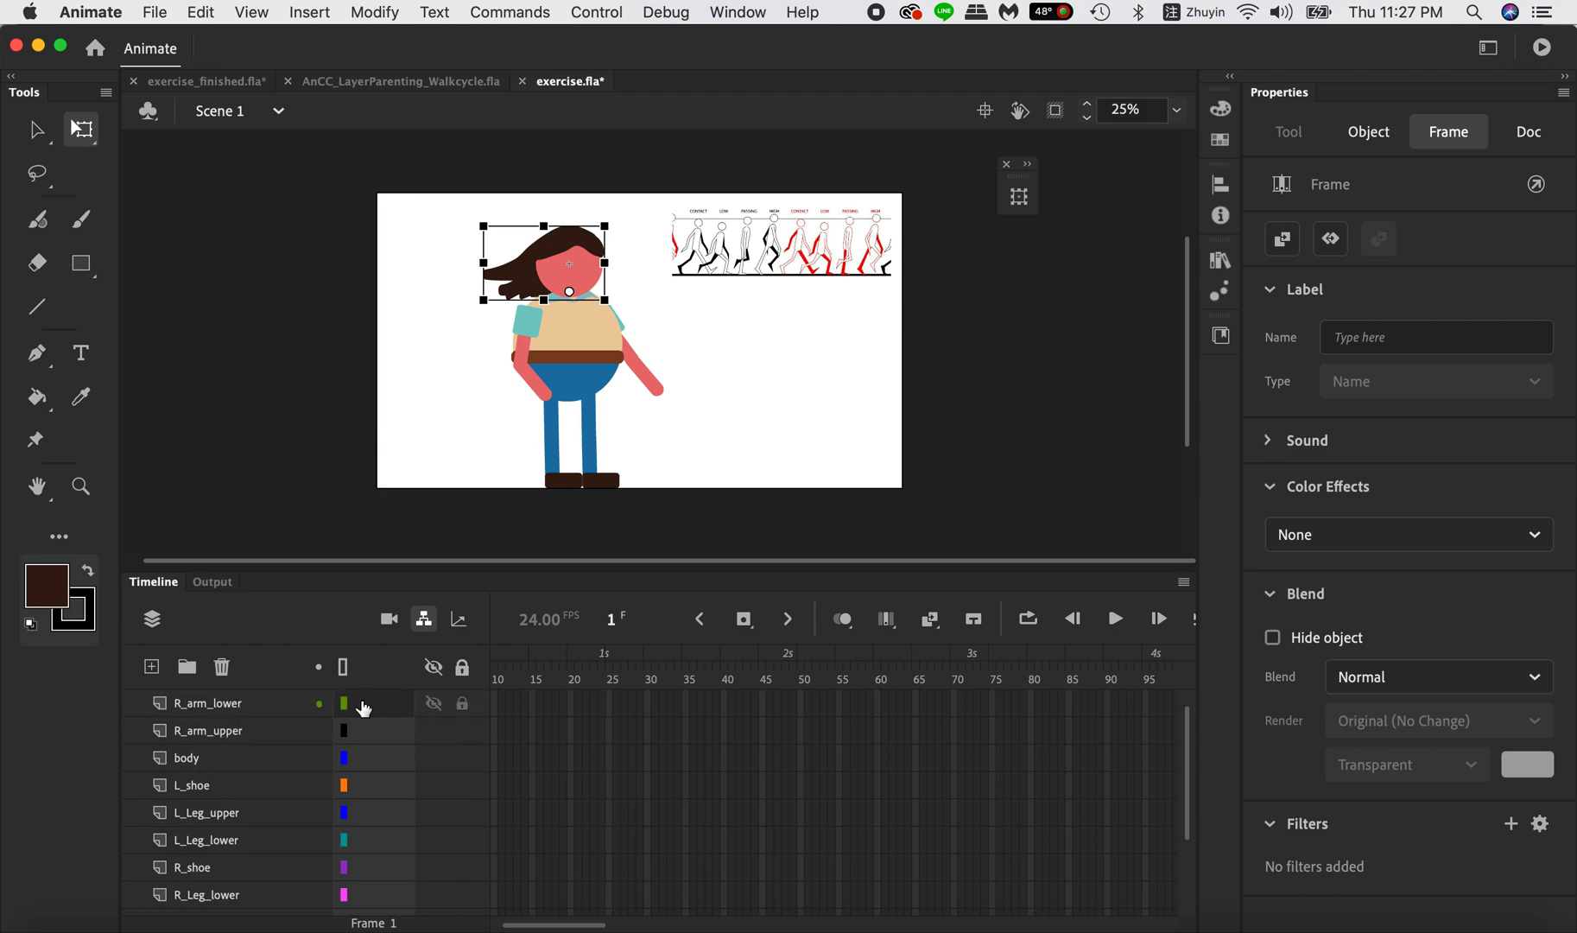
scroll(363, 708, "up", 1)
left_click_drag(367, 704, 377, 785)
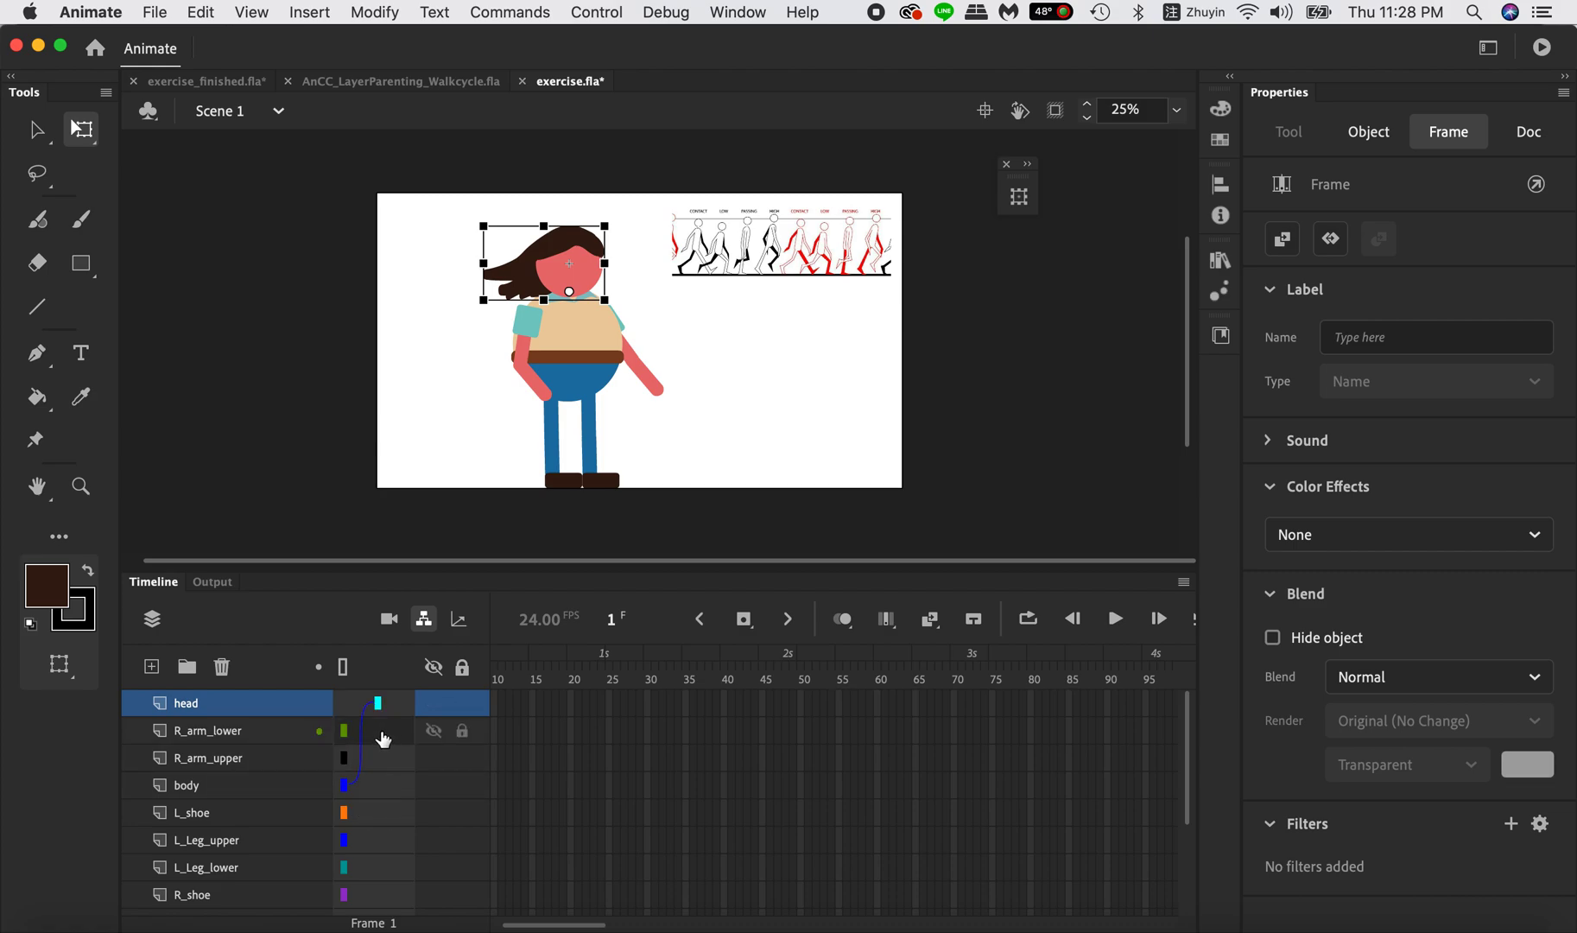
Parent the R_arm_lower layer to R_arm_upper and R_arm_upper to body.
left_click_drag(378, 731, 379, 794)
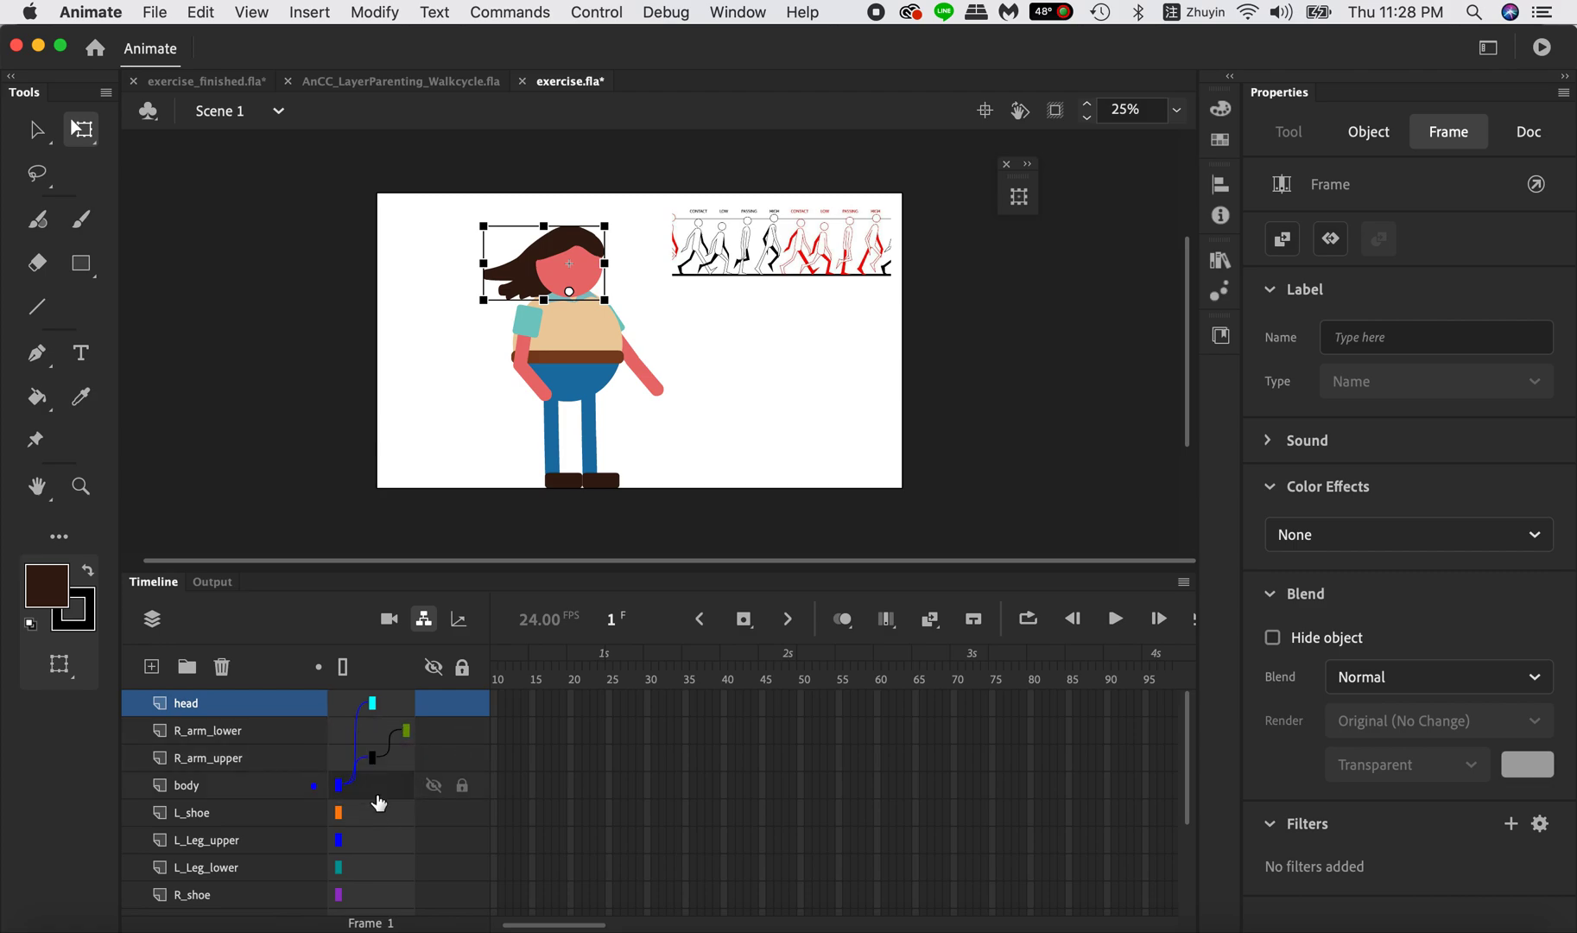
Build the left leg's parenting chain from L_shoe through L_Leg_lower and L_Leg_upper to body.
scroll(376, 827, "down", 1)
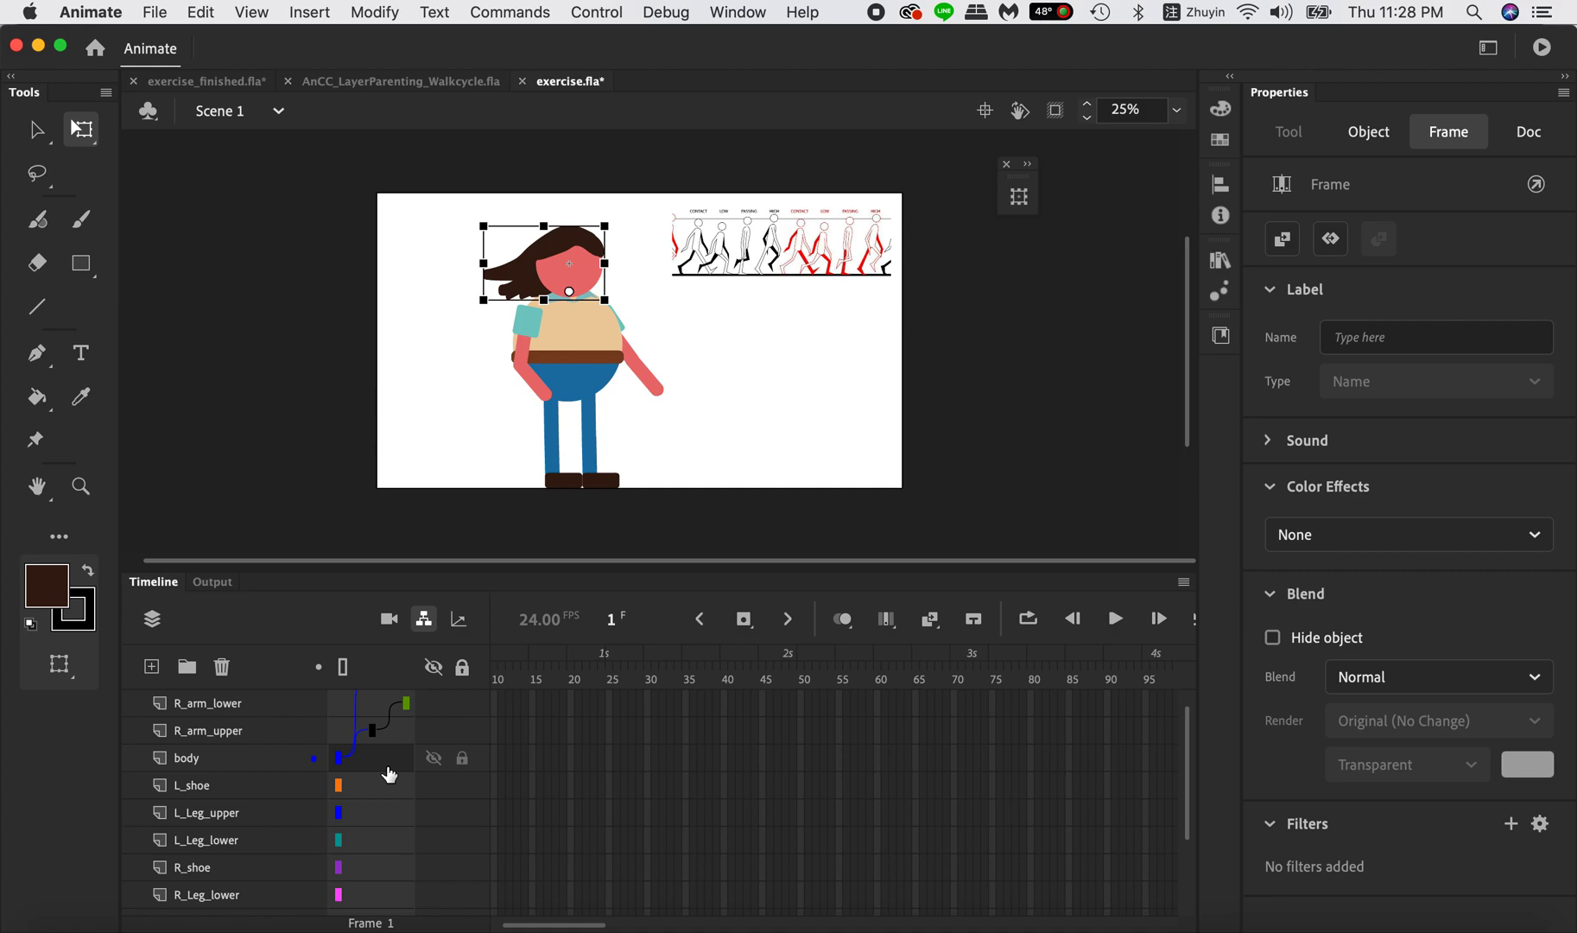
scroll(390, 774, "down", 1)
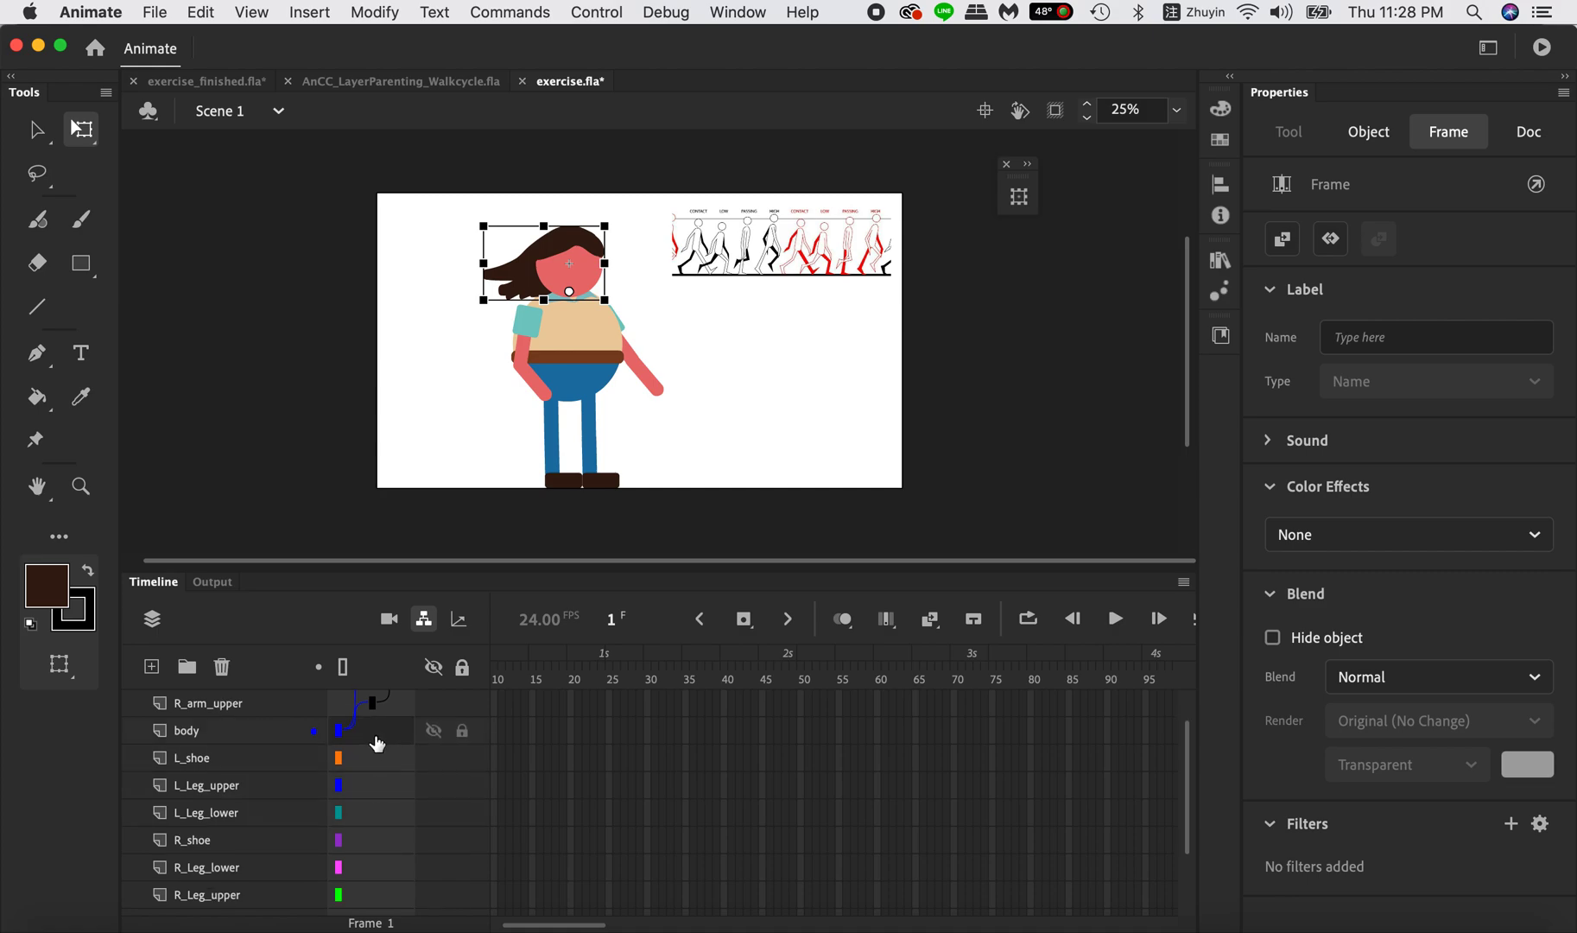
scroll(376, 743, "up", 1)
scroll(377, 744, "down", 1)
mouse_move(380, 761)
left_mouse_down()
mouse_move(380, 823)
mouse_move(386, 795)
mouse_move(366, 782)
mouse_move(355, 727)
mouse_move(372, 734)
left_mouse_up()
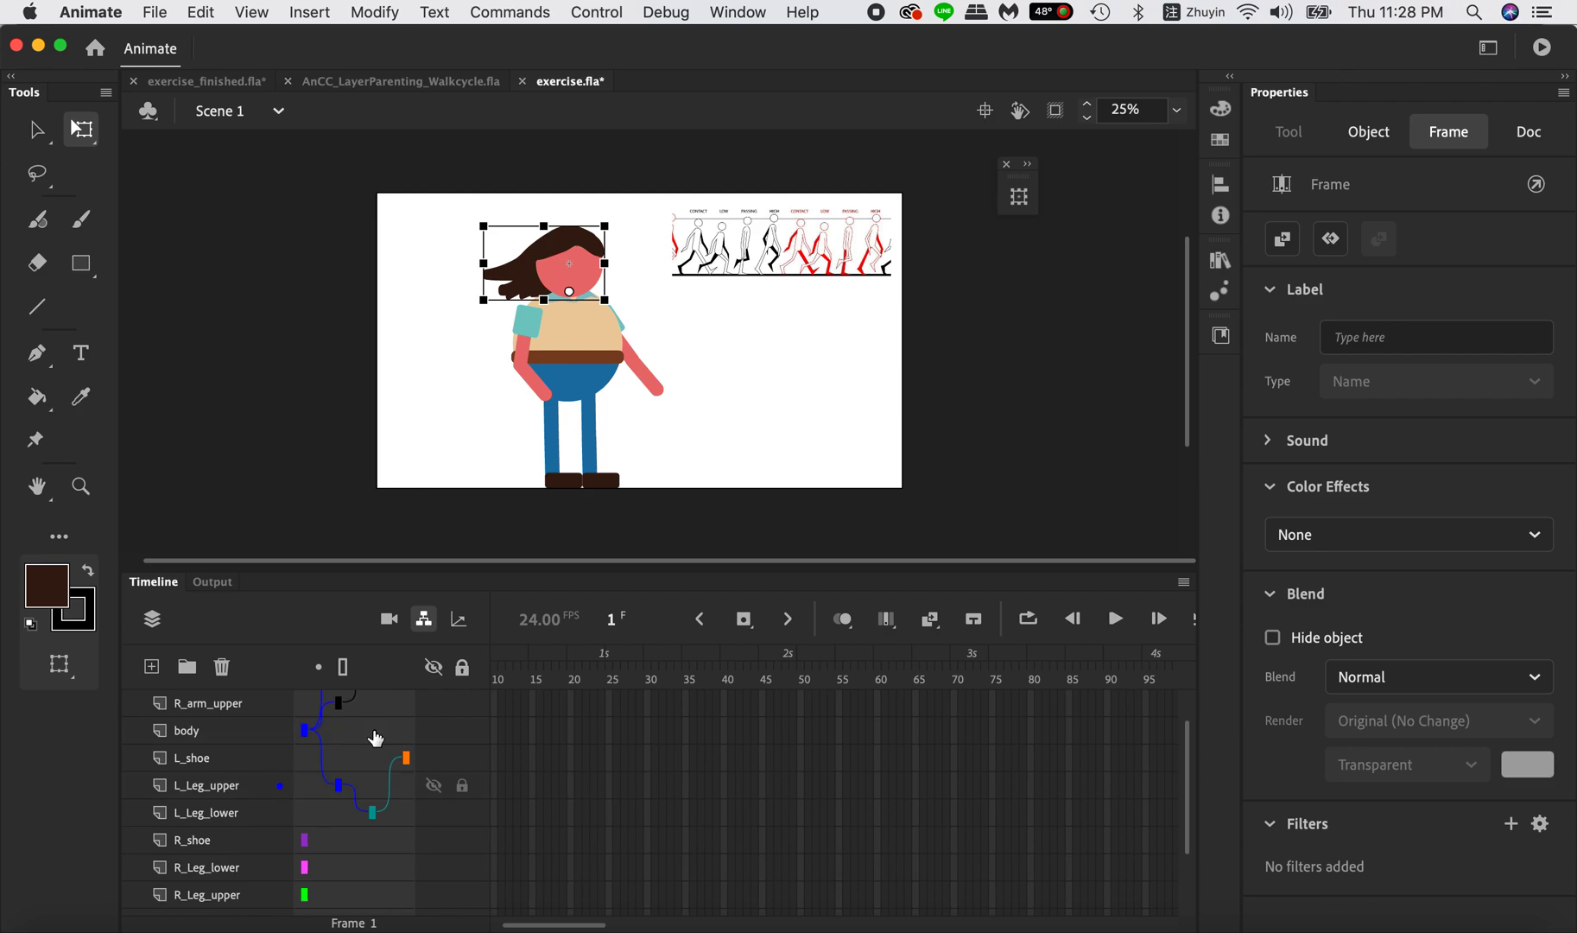
Build the right leg's parenting chain from R_shoe through R_Leg_lower and R_Leg_upper to body.
scroll(378, 844, "down", 2)
left_click_drag(370, 790, 367, 846)
left_click(358, 847)
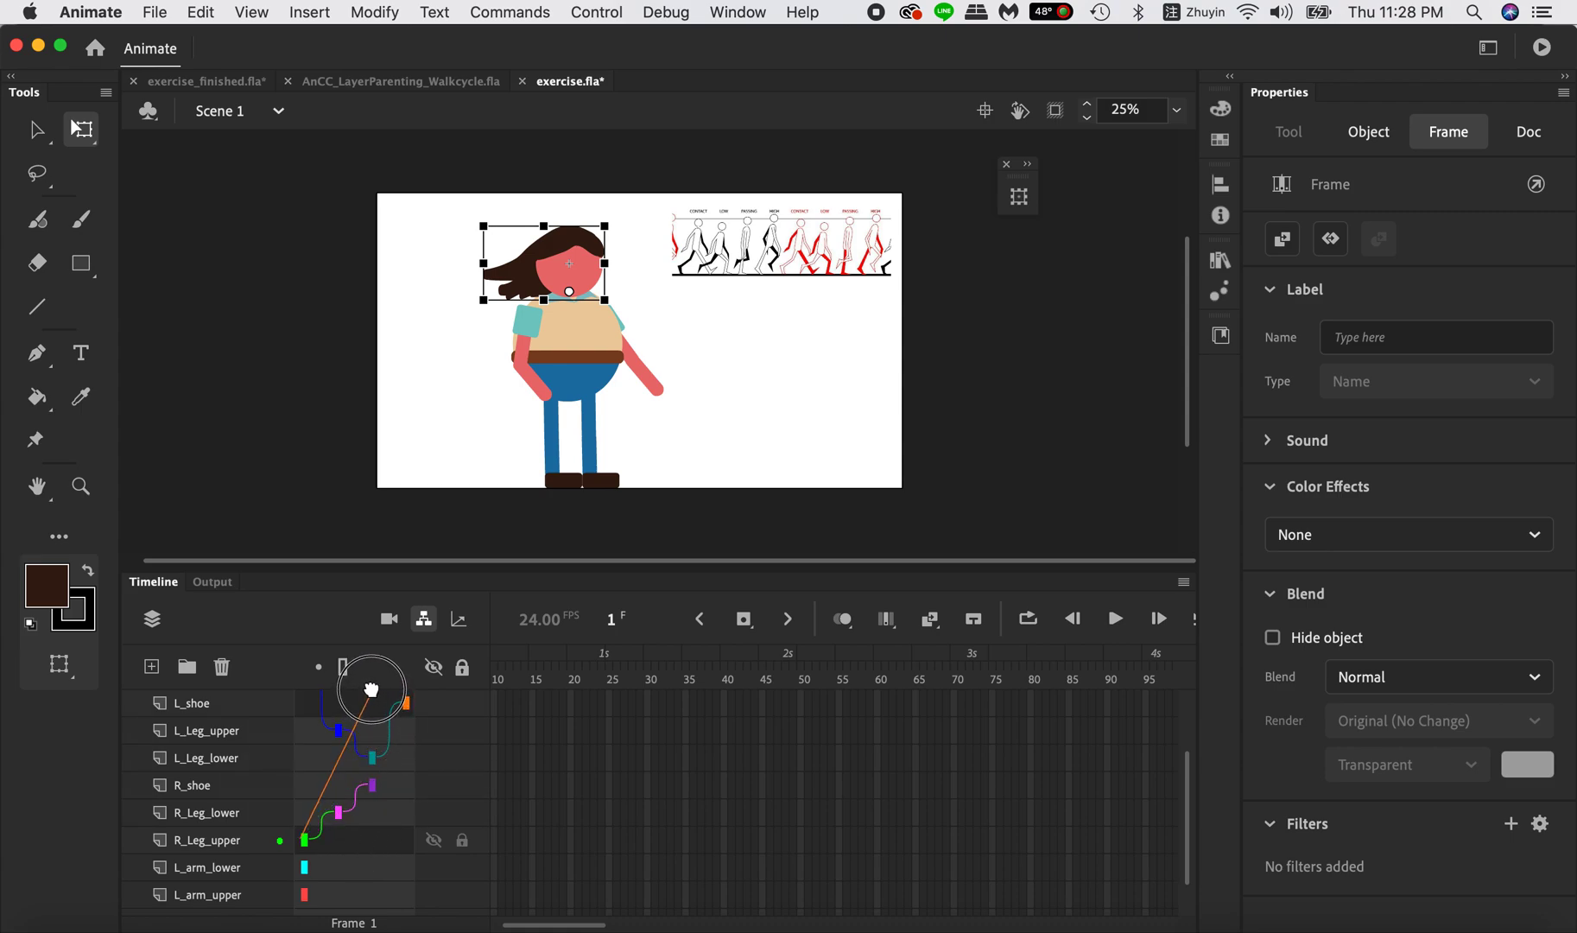
scroll(354, 726, "down", 1)
left_click_drag(336, 833, 349, 797)
Parent L_arm_lower to L_arm_upper and L_arm_upper to body, and review the layer hierarchy.
scroll(349, 796, "down", 6)
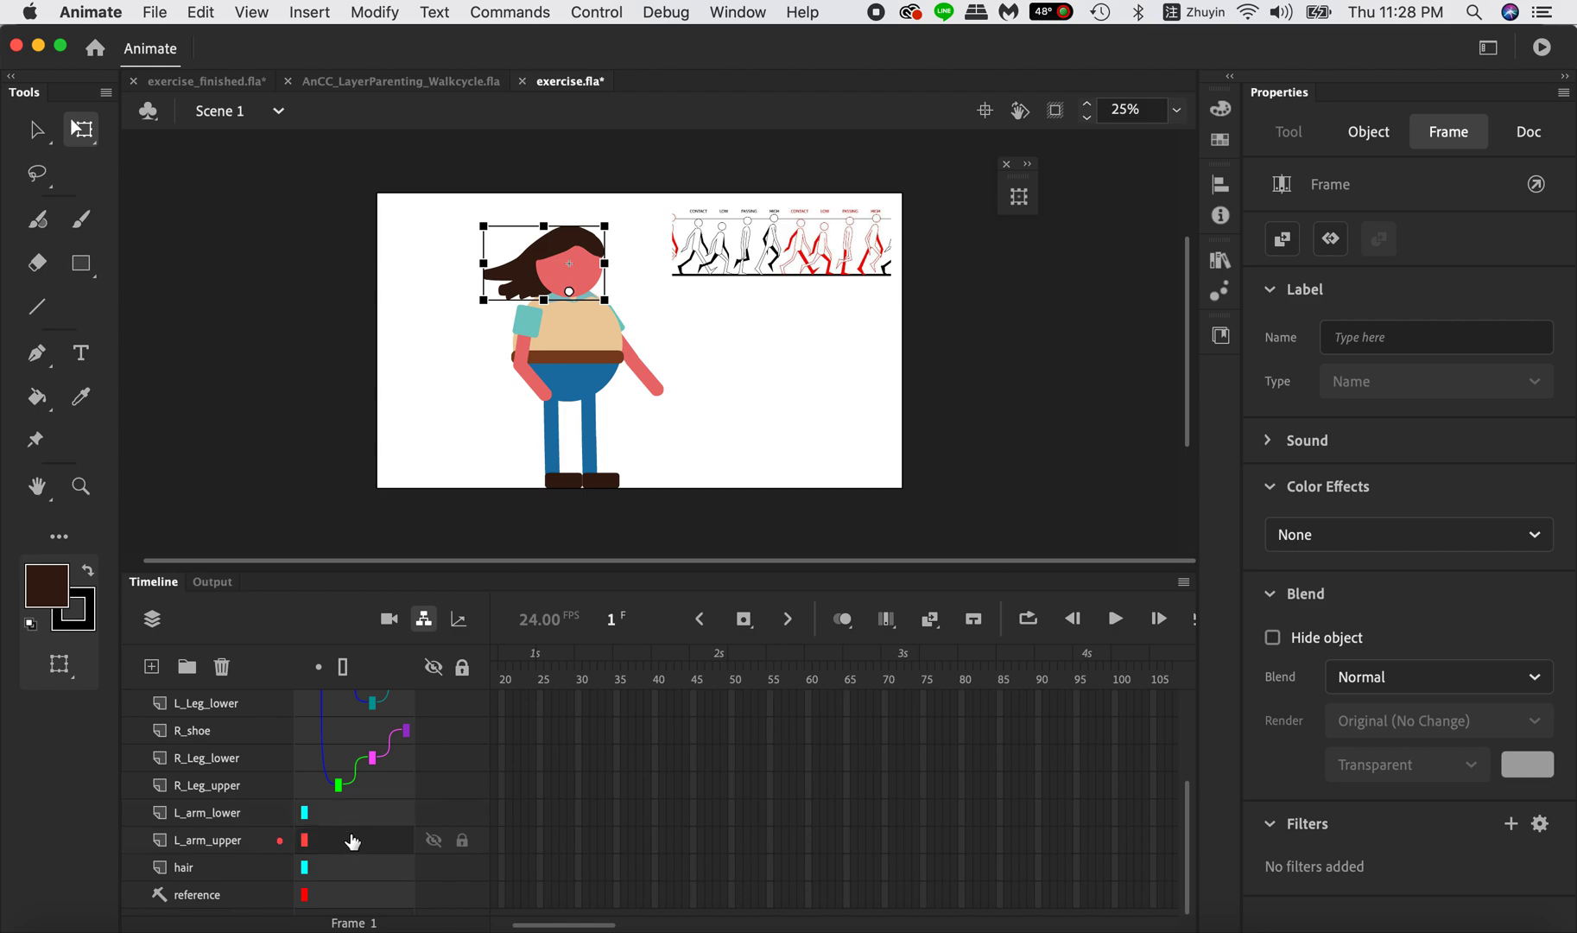
left_click_drag(353, 814, 366, 758)
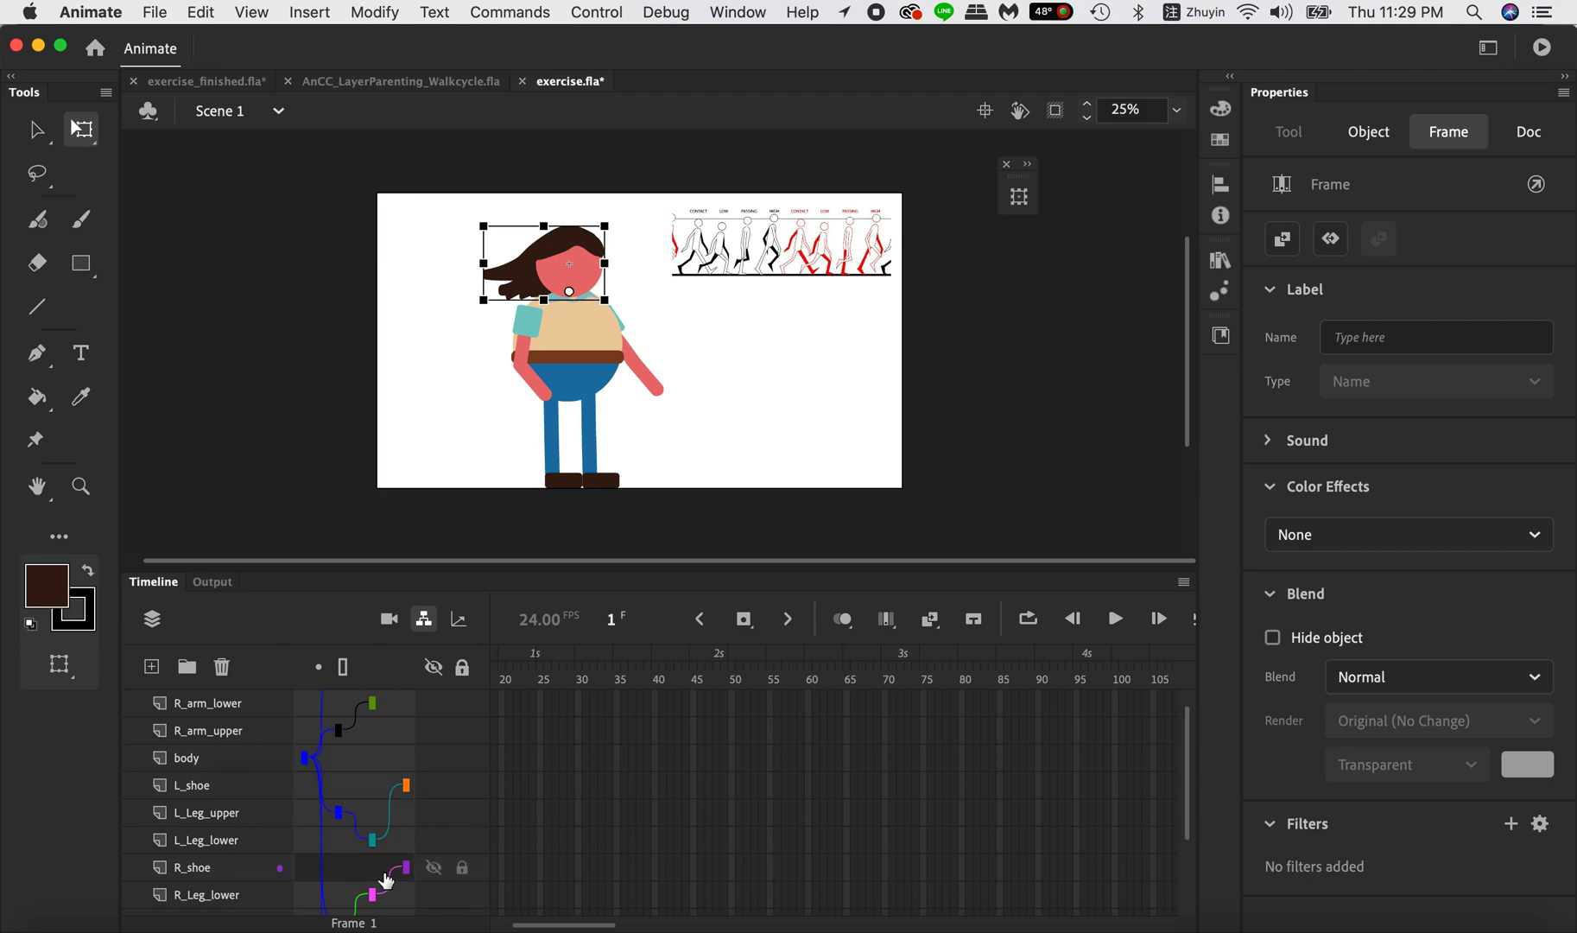
scroll(385, 879, "down", 3)
scroll(461, 773, "up", 4)
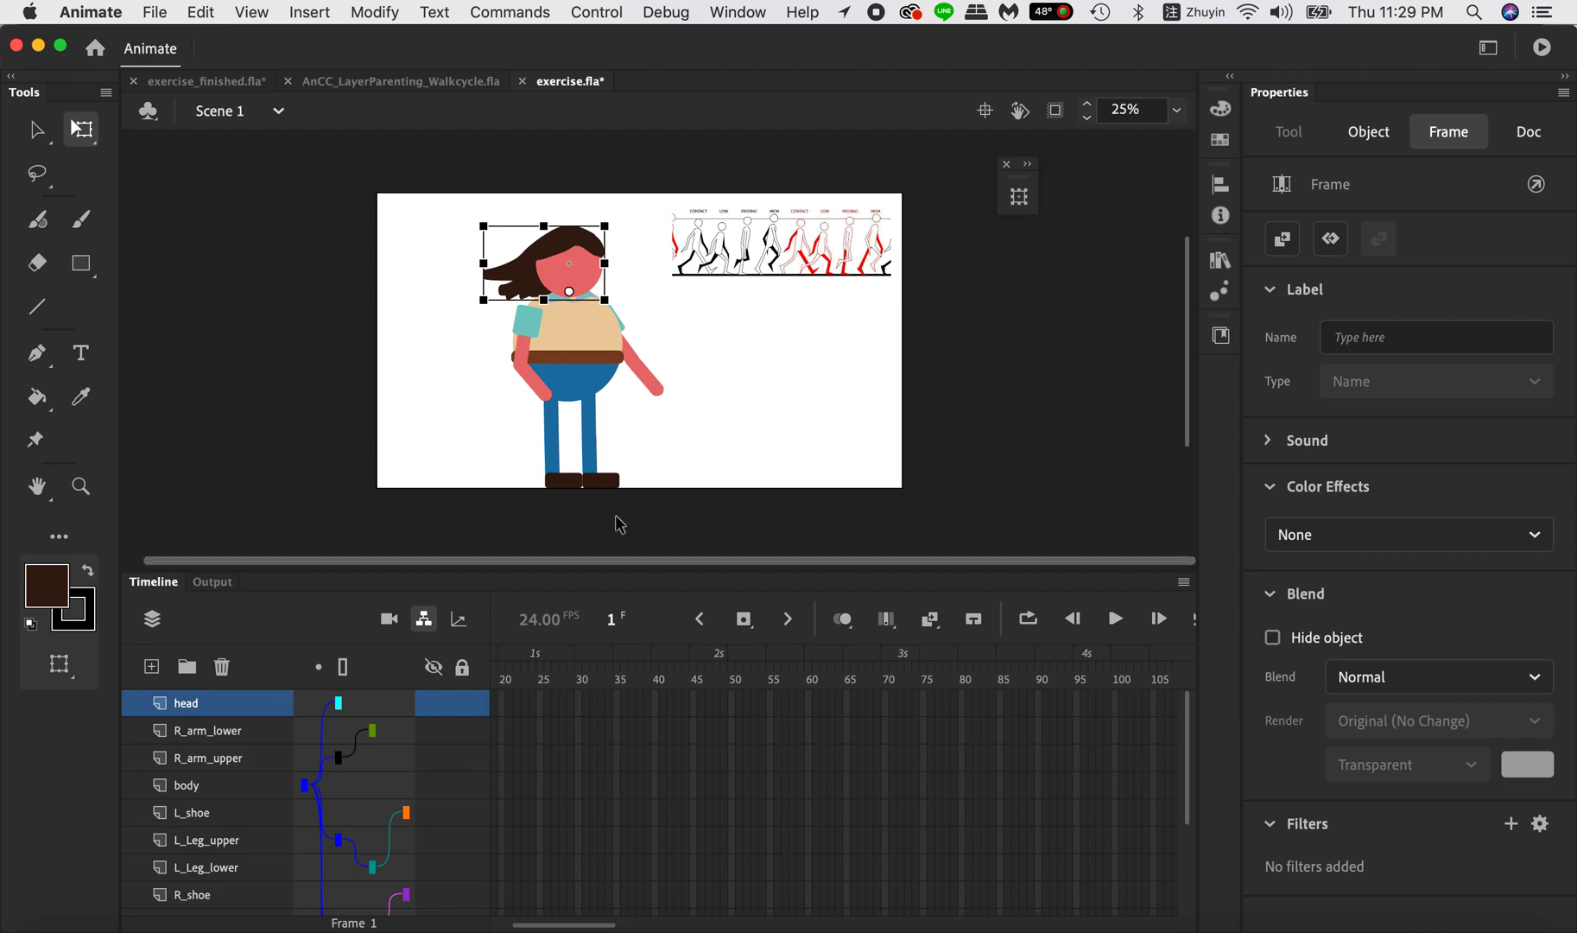
Check the transformation points of the body, L_arm_lower, R_arm_upper and L_Leg_upper instances on the stage.
left_click(596, 352)
left_click(652, 380)
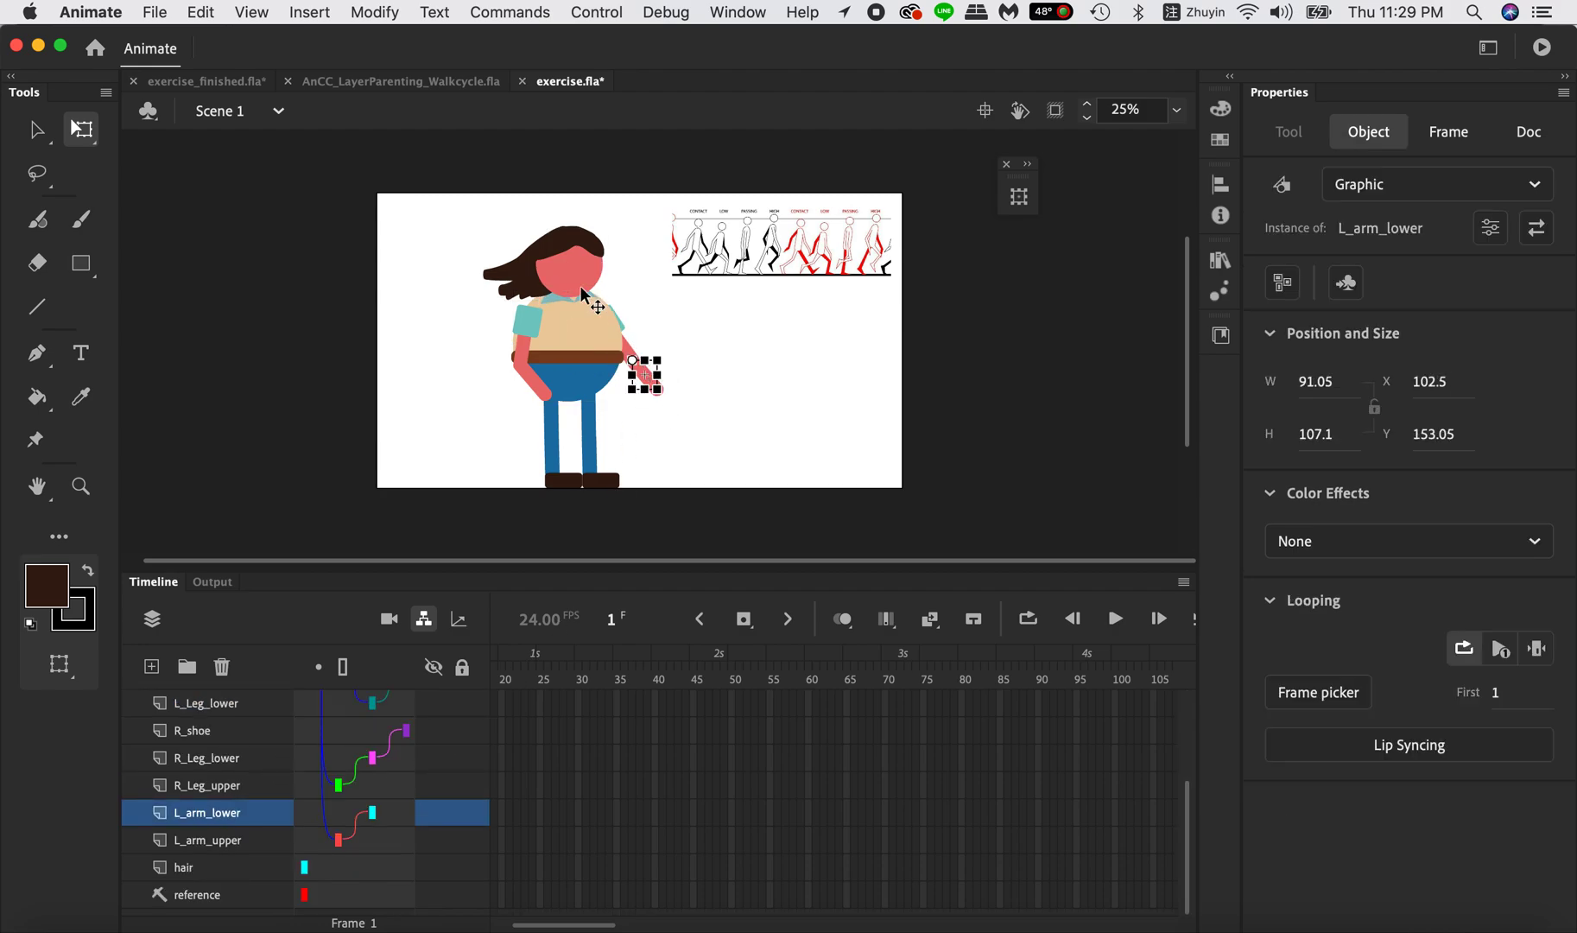
left_click(524, 319)
left_click_drag(557, 367, 563, 351)
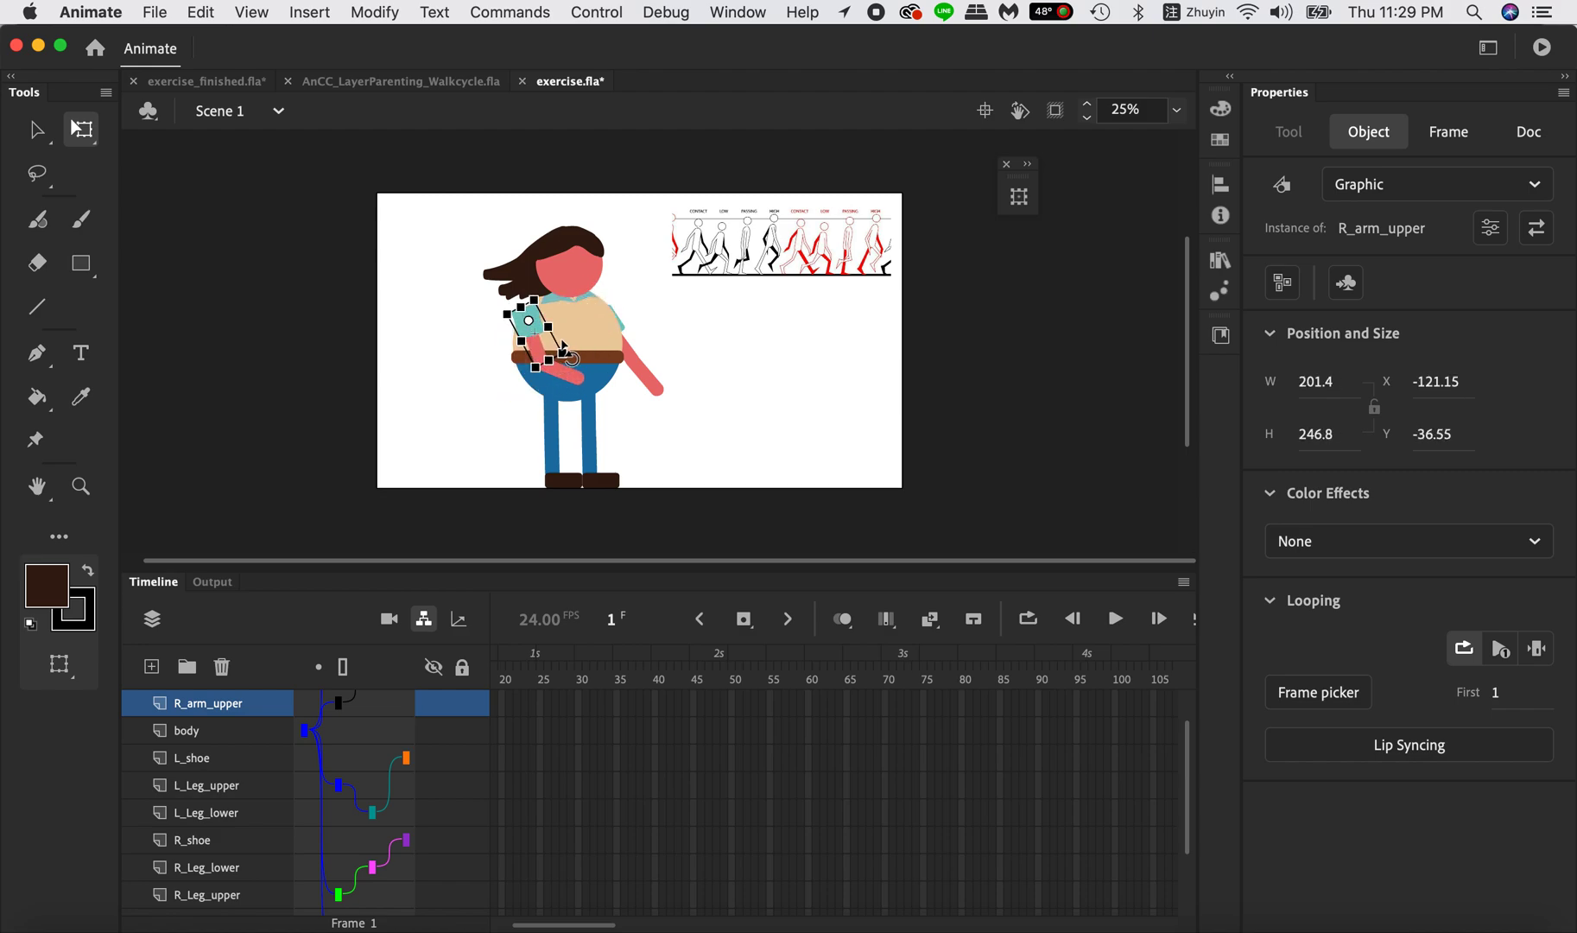
left_click(592, 419)
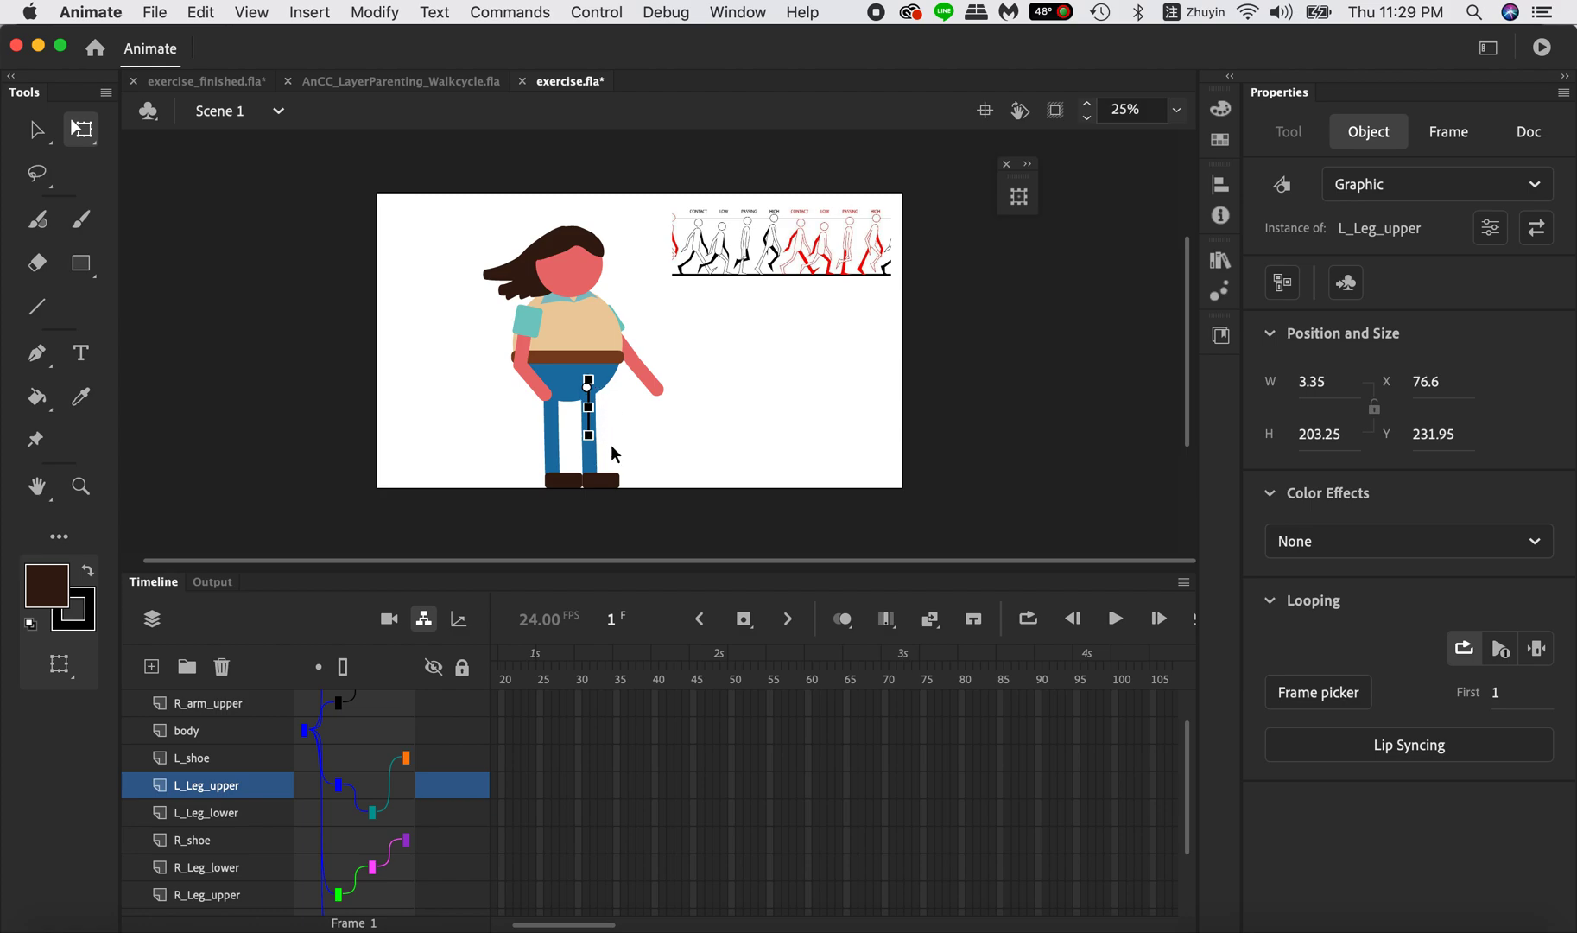
Try rotating the L_Leg_upper instance on the stage and through its Transform rotation angle, undoing each rotation.
left_click_drag(611, 445, 652, 429)
key("super+z")
left_click(1021, 199)
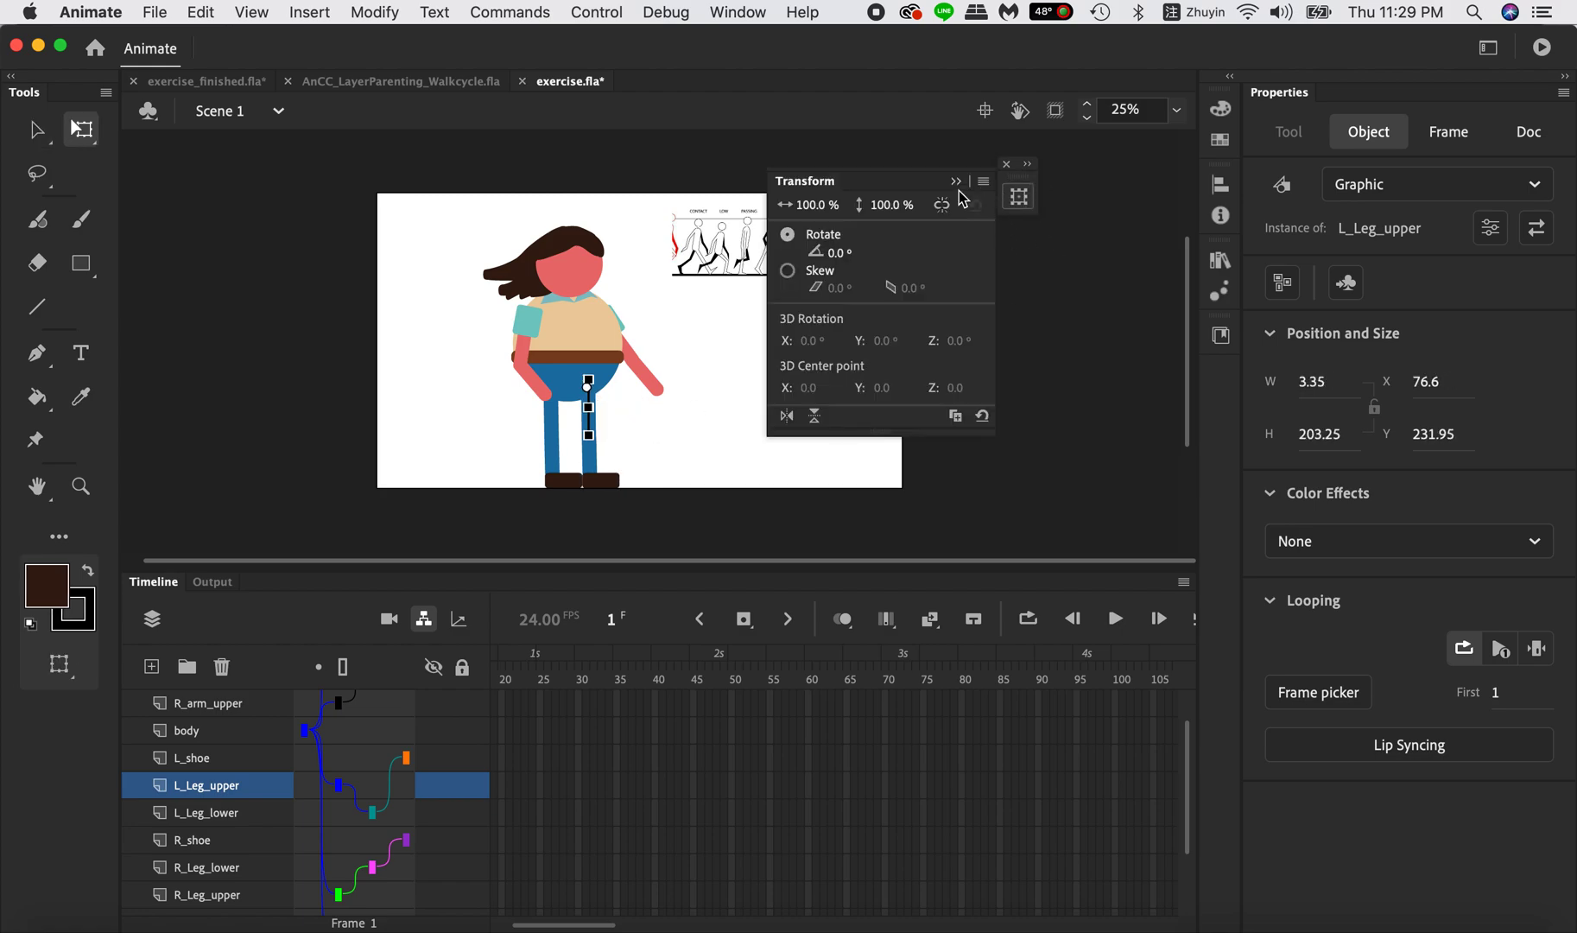
left_click_drag(835, 252, 789, 270)
key("super+z")
Try rotating the L_Leg_lower instance through its Transform rotation angle, and undo the rotation.
left_click(594, 450)
left_click(1019, 197)
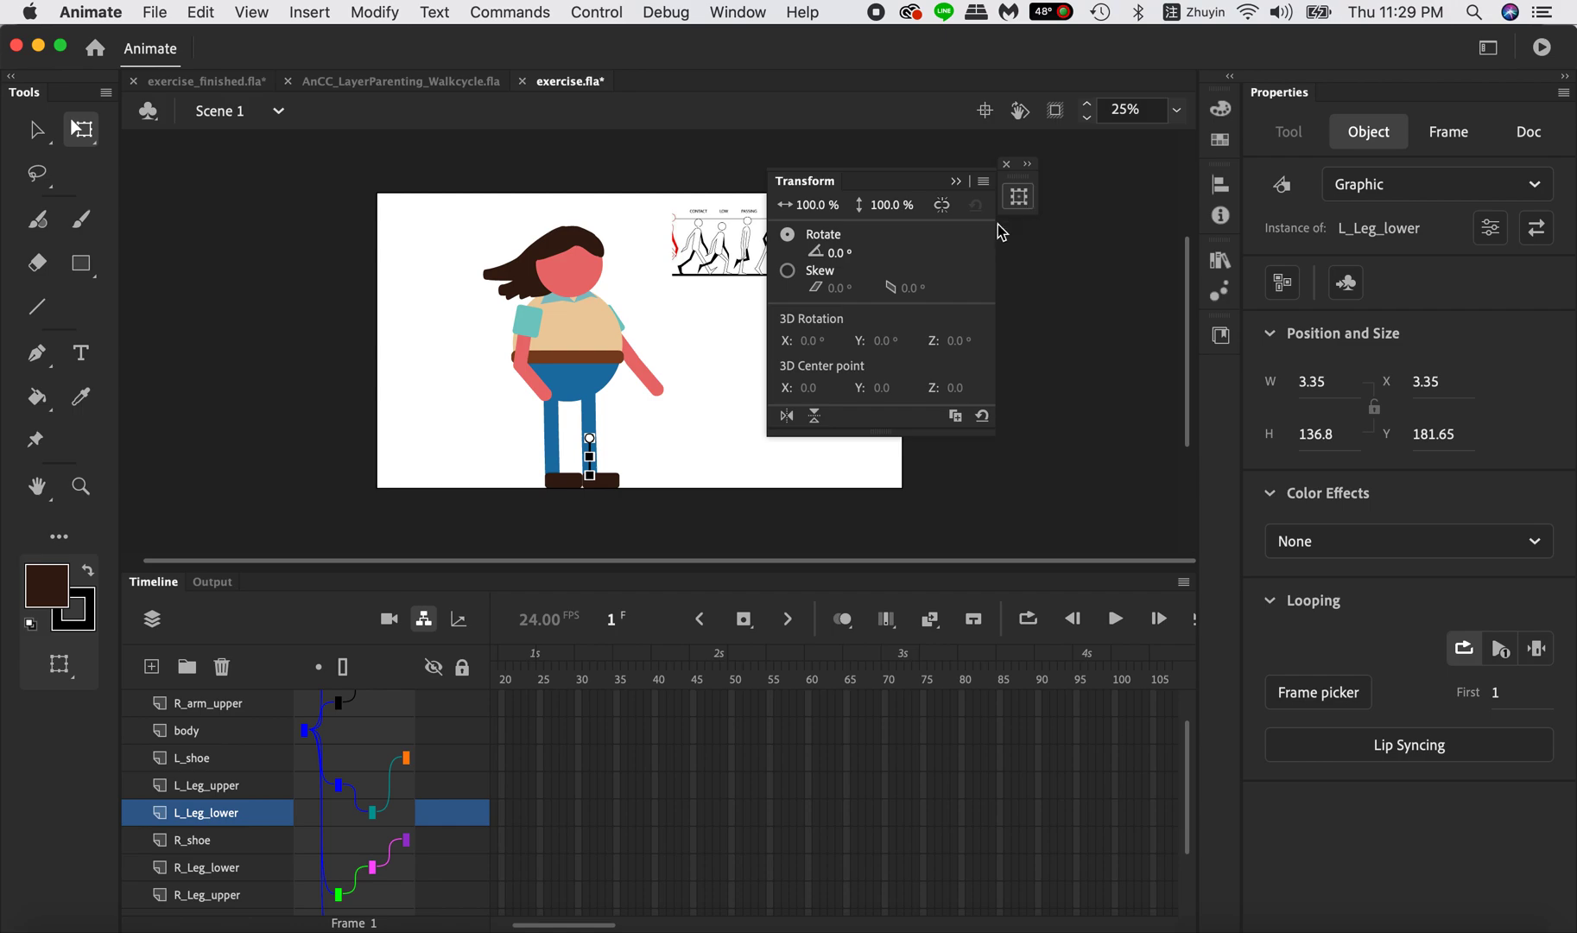
left_click_drag(834, 253, 849, 292)
key("super+z")
key("super+z")
left_click(1005, 474)
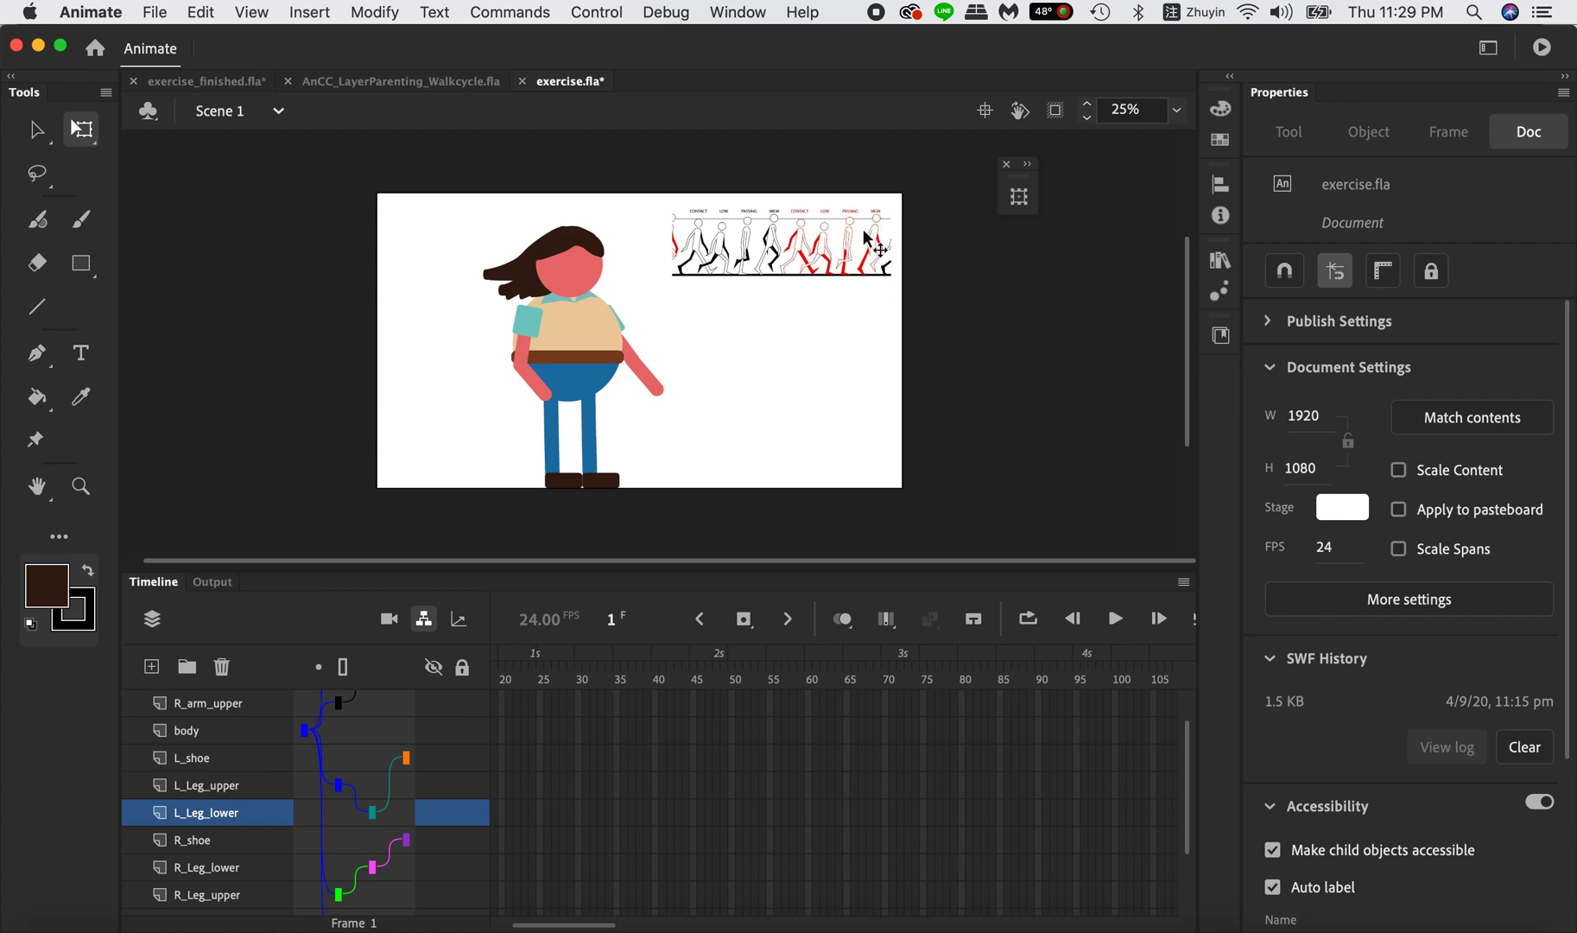
Check the Guide setting of the reference layer and test the movie to see whether the reference image is exported.
scroll(211, 903, "down", 3)
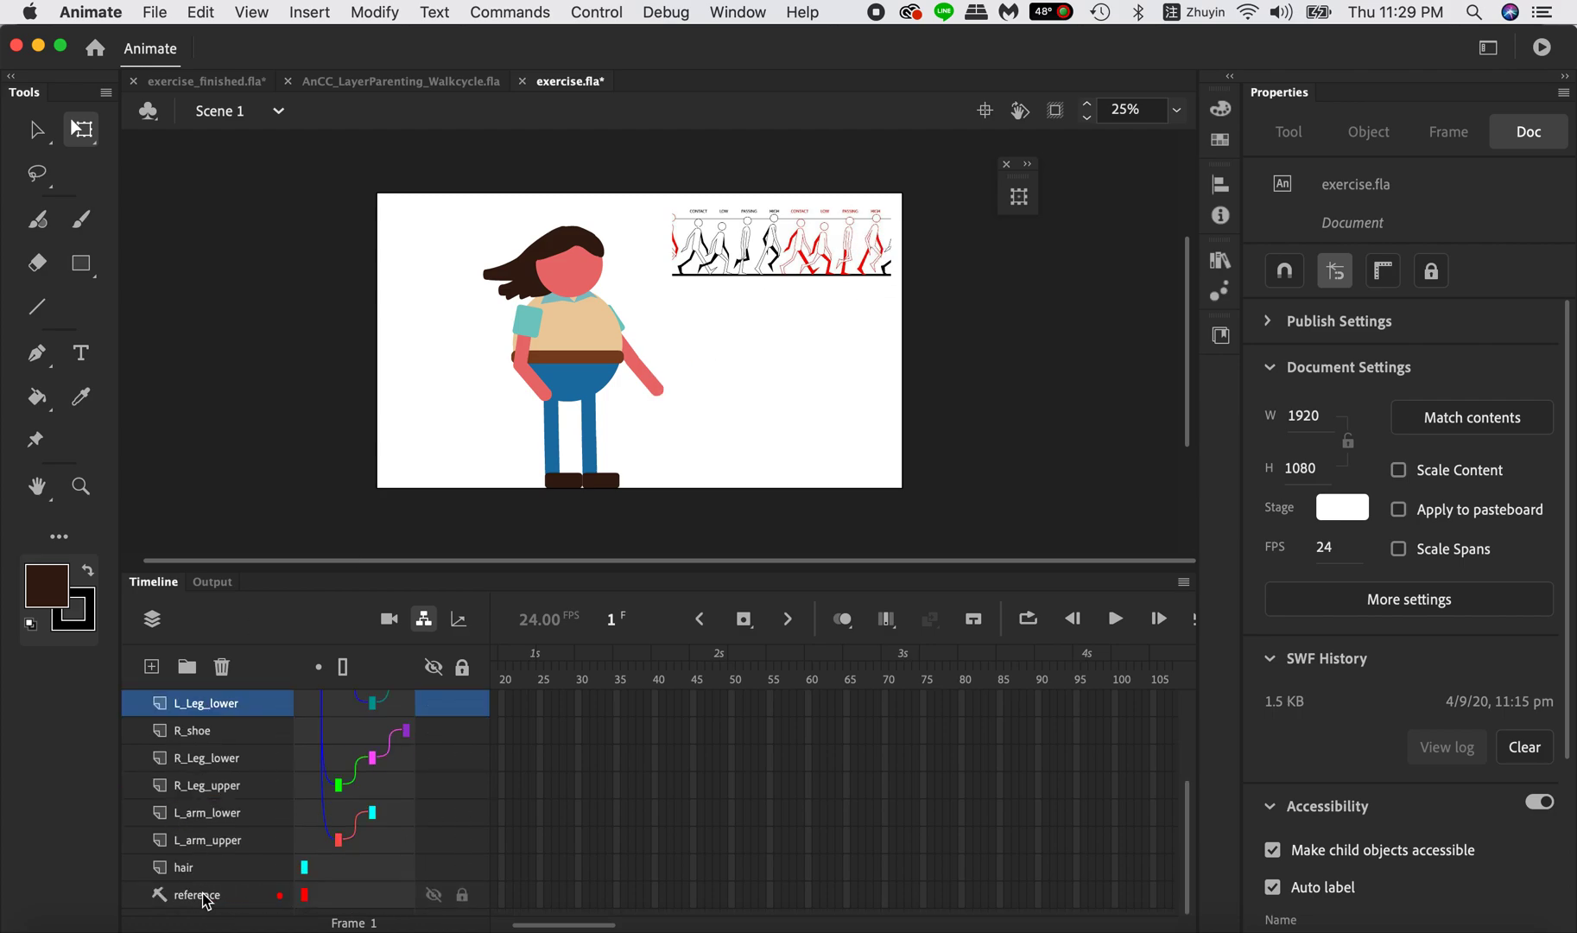
right_click(208, 903)
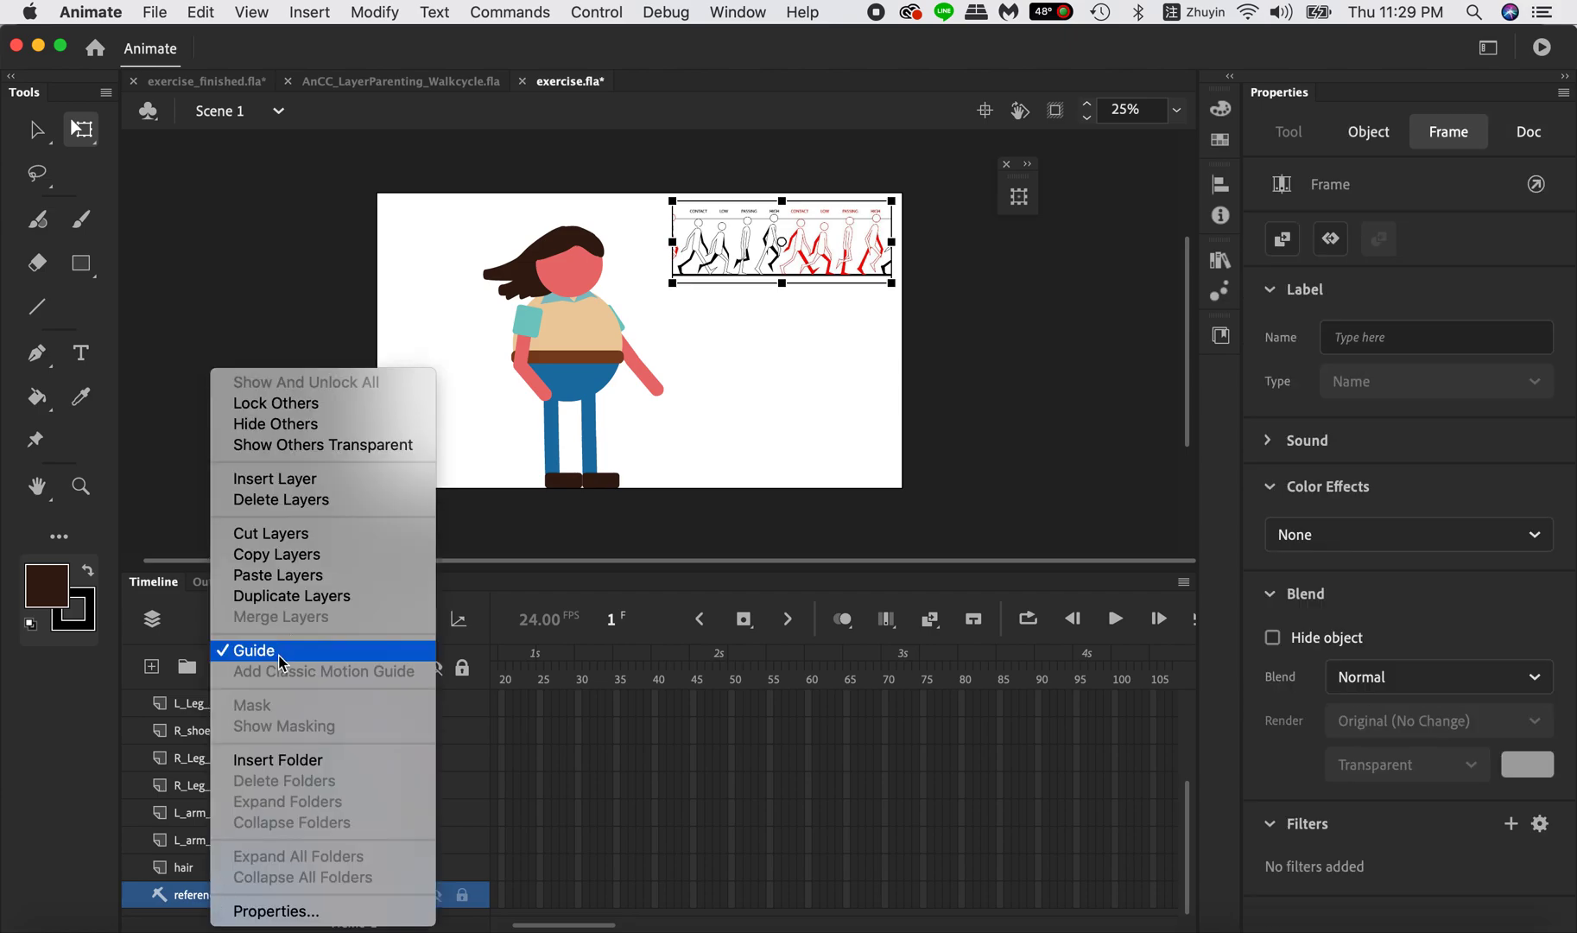
left_click(798, 403)
key("super+Return")
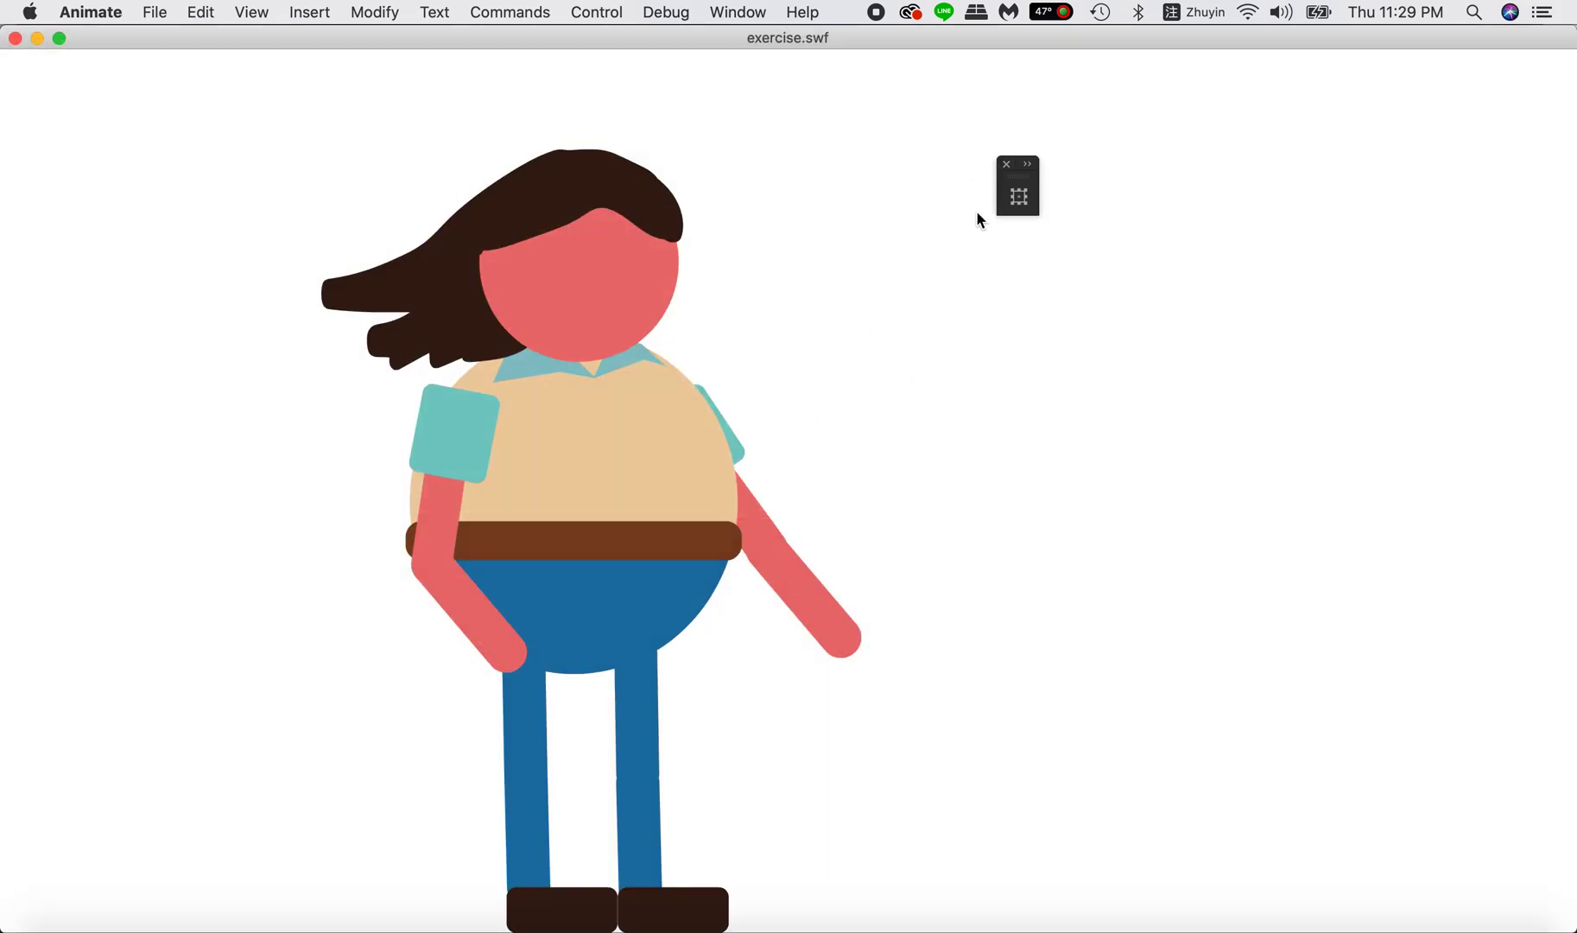
left_click(14, 38)
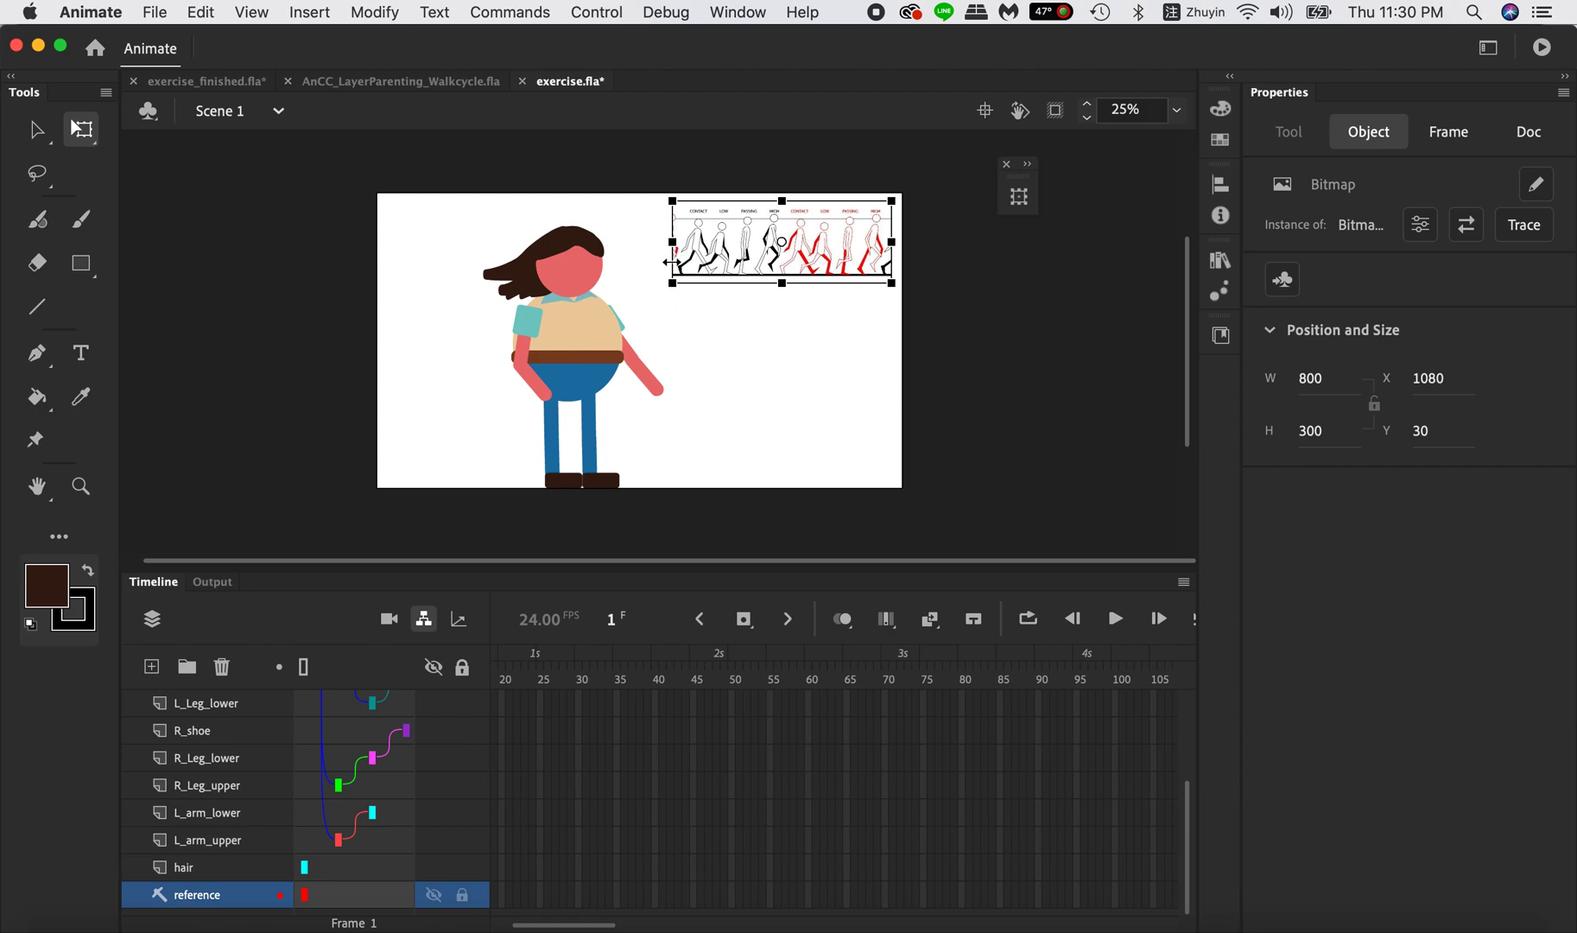
Rotate the R_arm_upper instance so the right arm swings behind the body for the contact pose on frame 1.
key("super+equal")
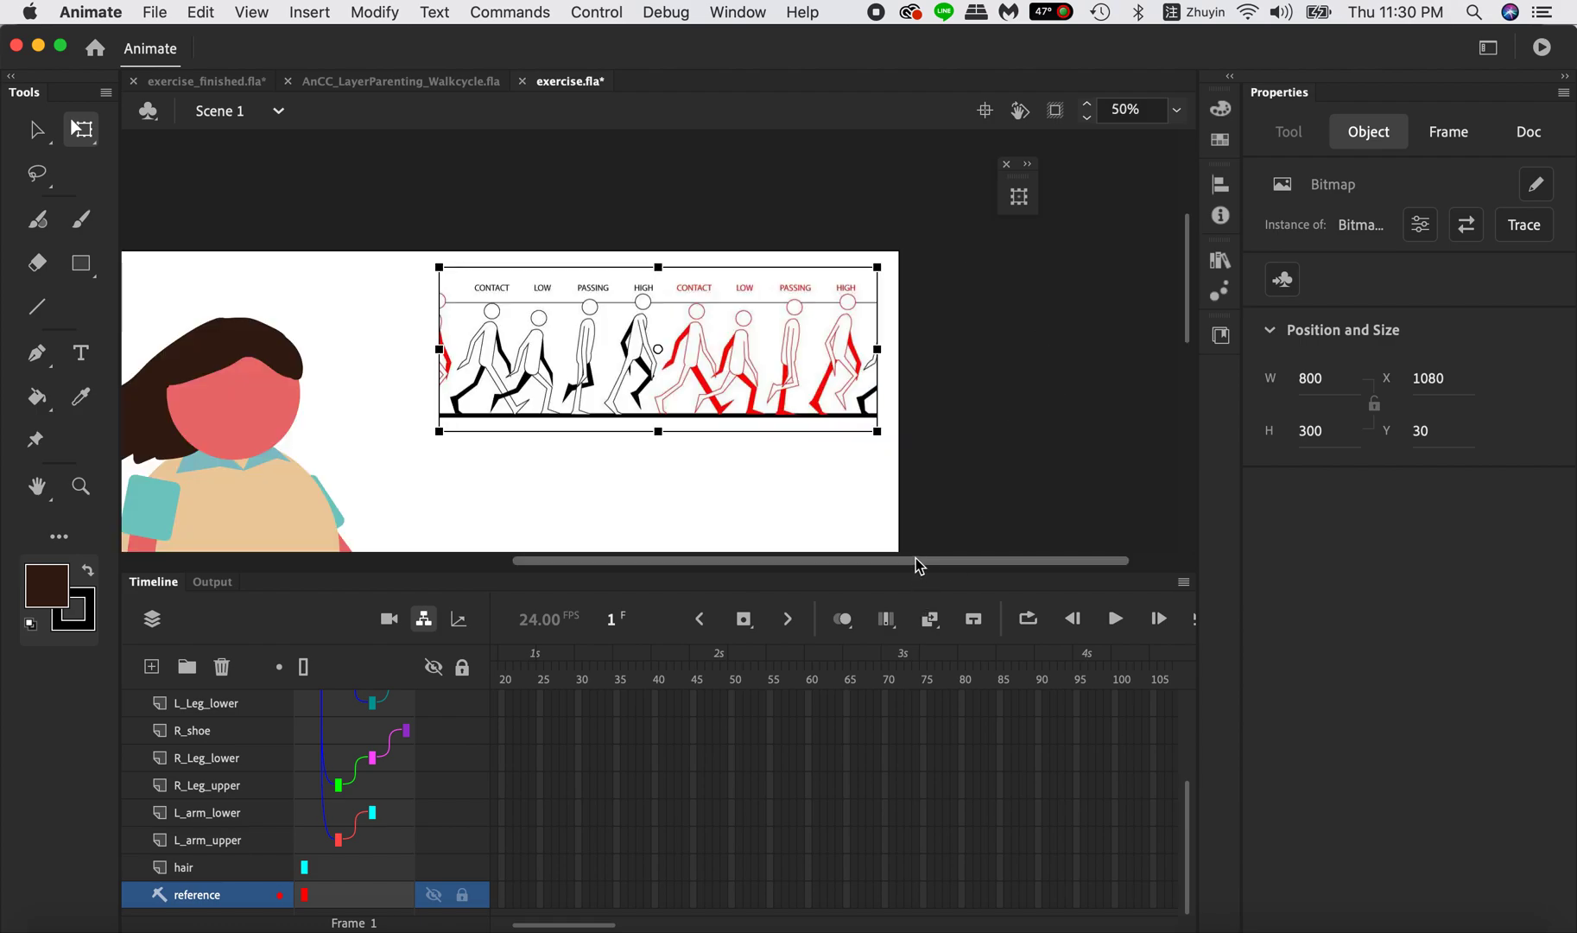
left_click_drag(912, 570, 916, 767)
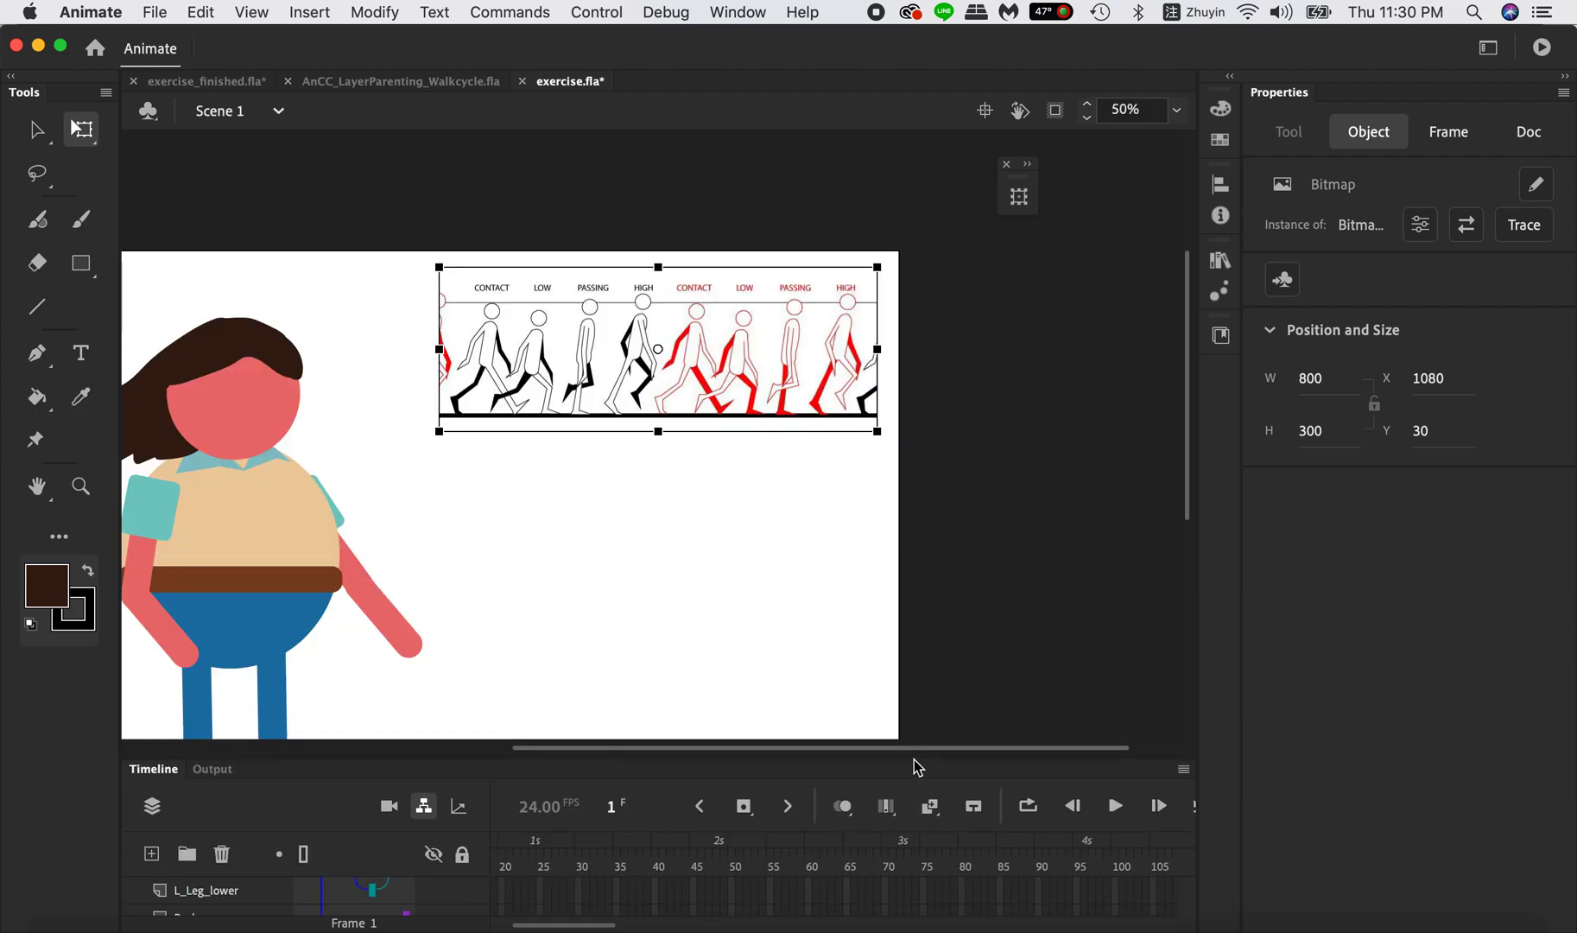
scroll(576, 598, "down", 5)
scroll(574, 598, "up", 5)
scroll(573, 598, "left", 5)
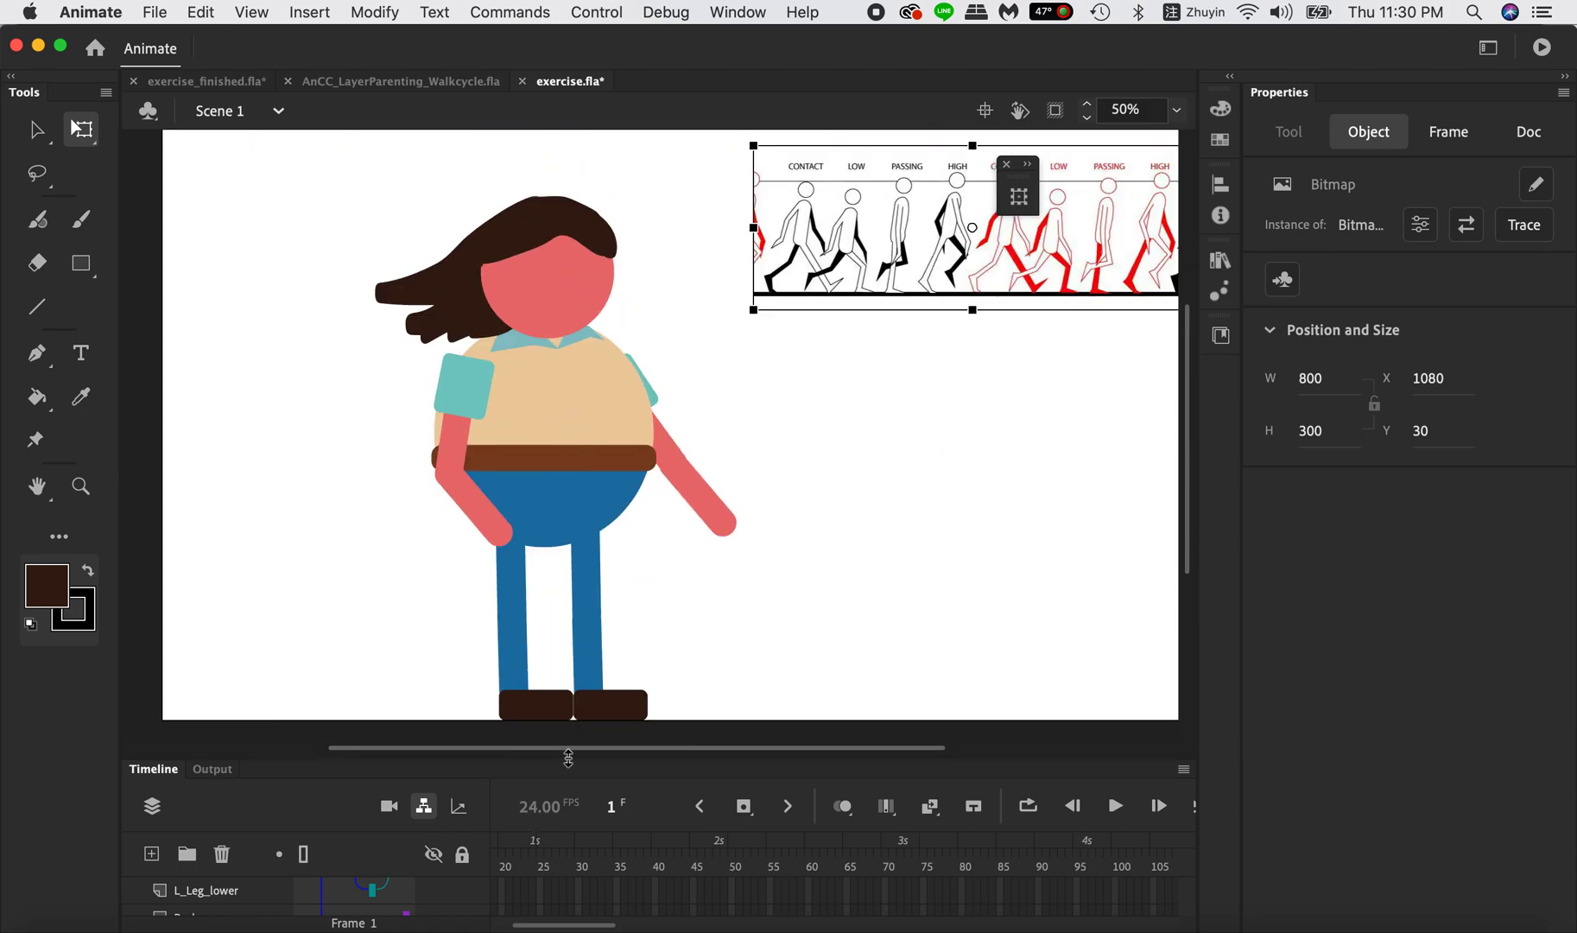
scroll(563, 894, "up", 2)
scroll(563, 894, "left", 3)
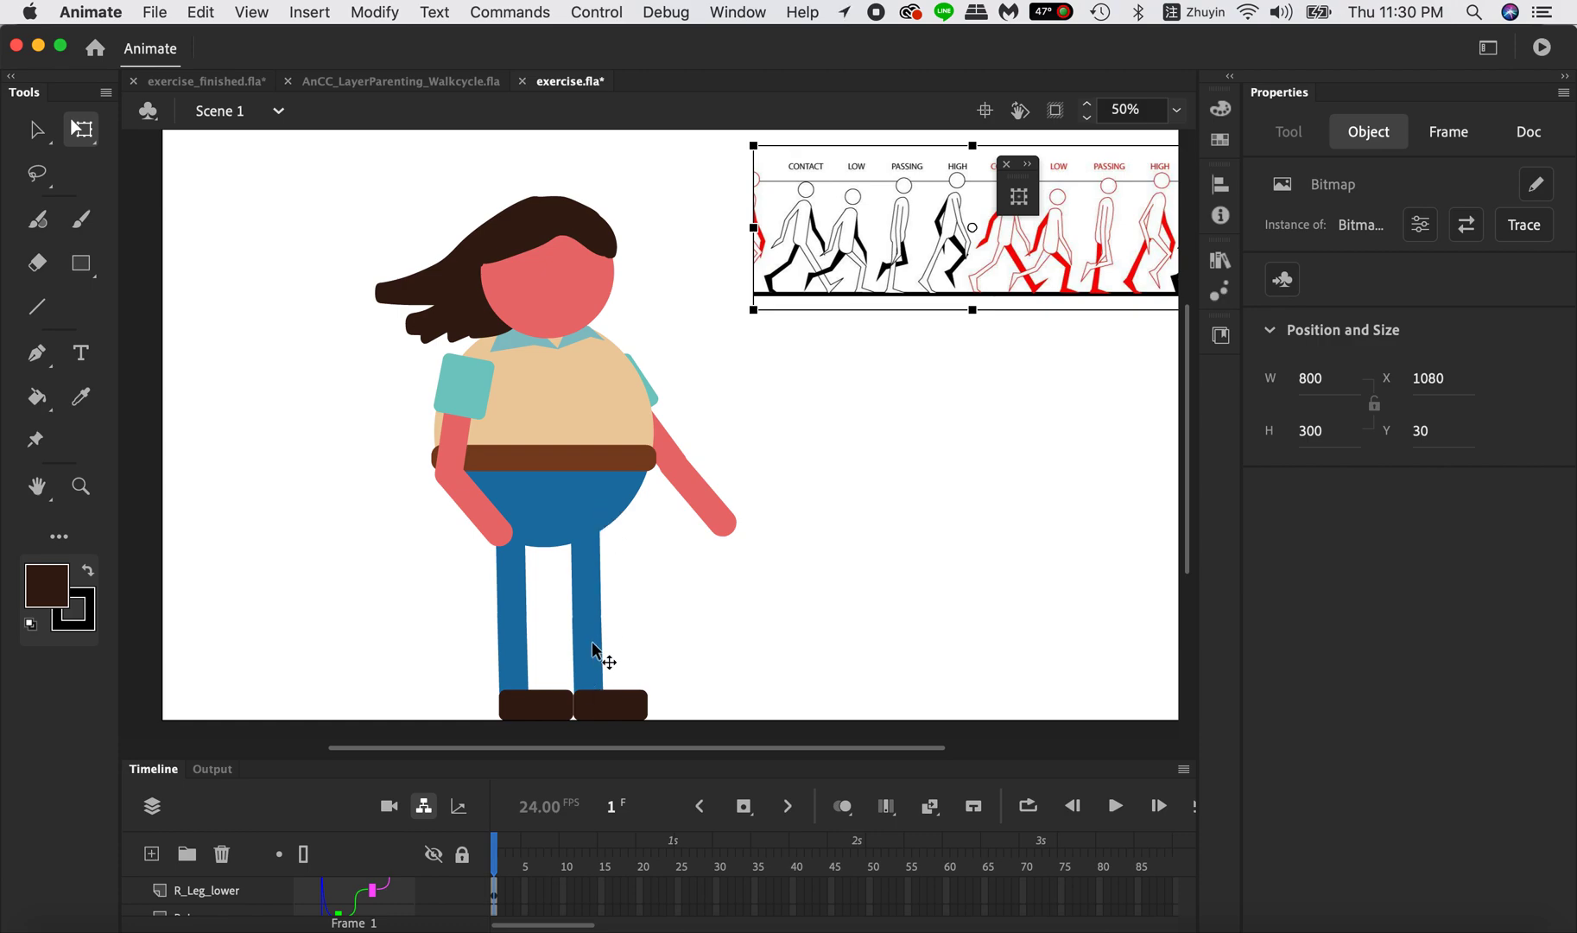
left_click(465, 389)
left_click_drag(498, 343, 547, 372)
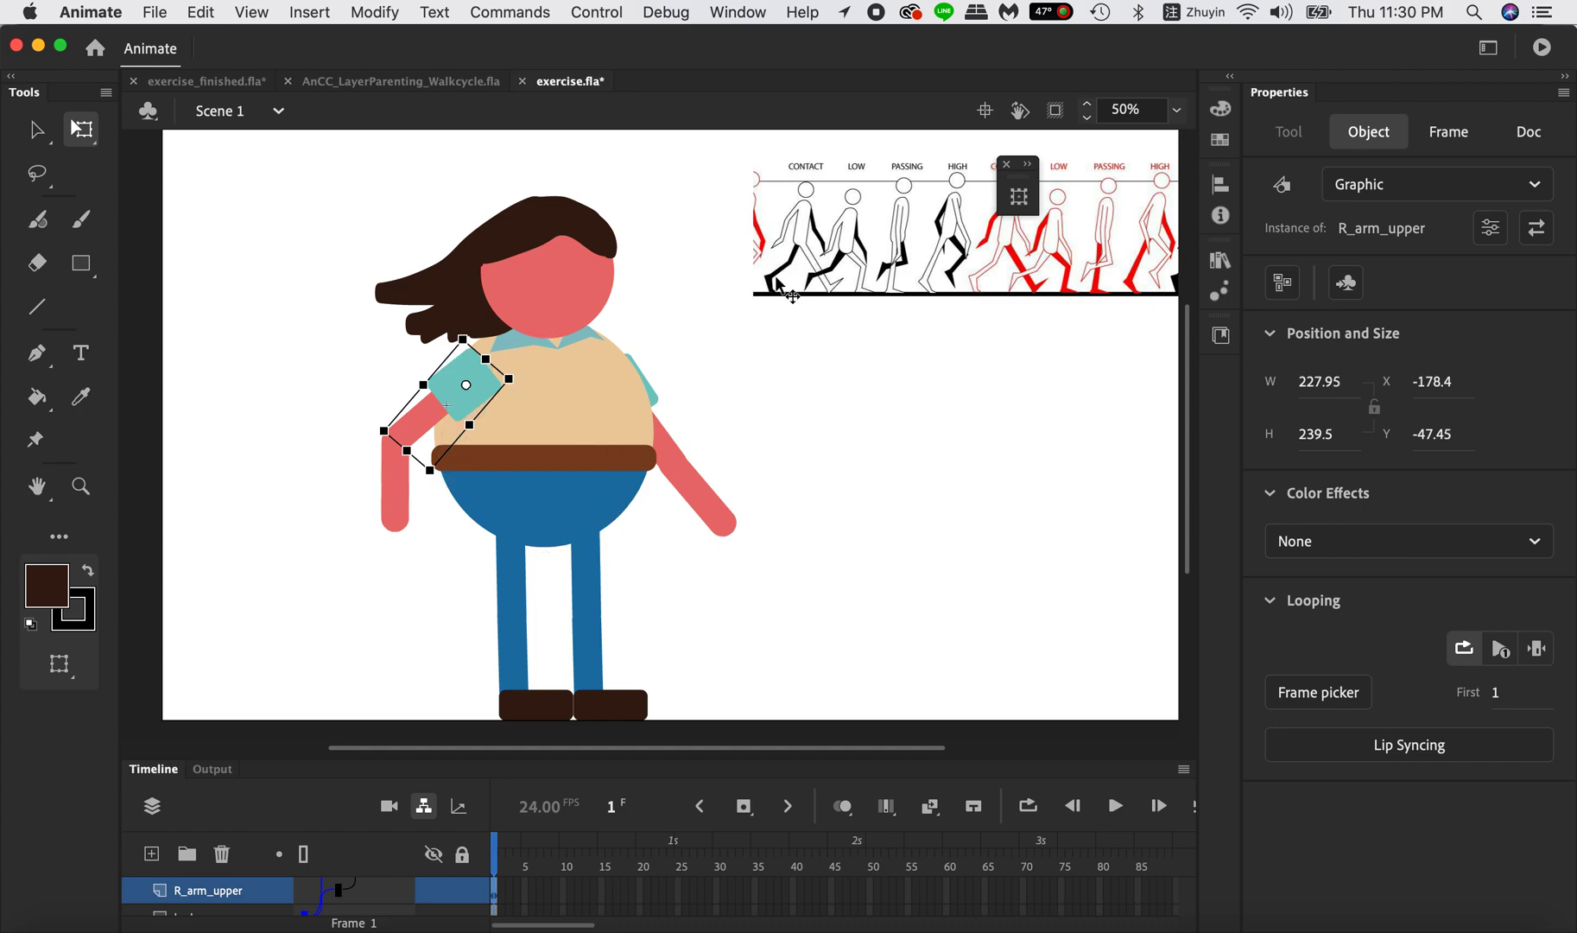
Pose the left leg backward on frame 1 by rotating L_Leg_upper to 38°, L_Leg_lower to 30° and L_shoe to 11°.
left_click(600, 576)
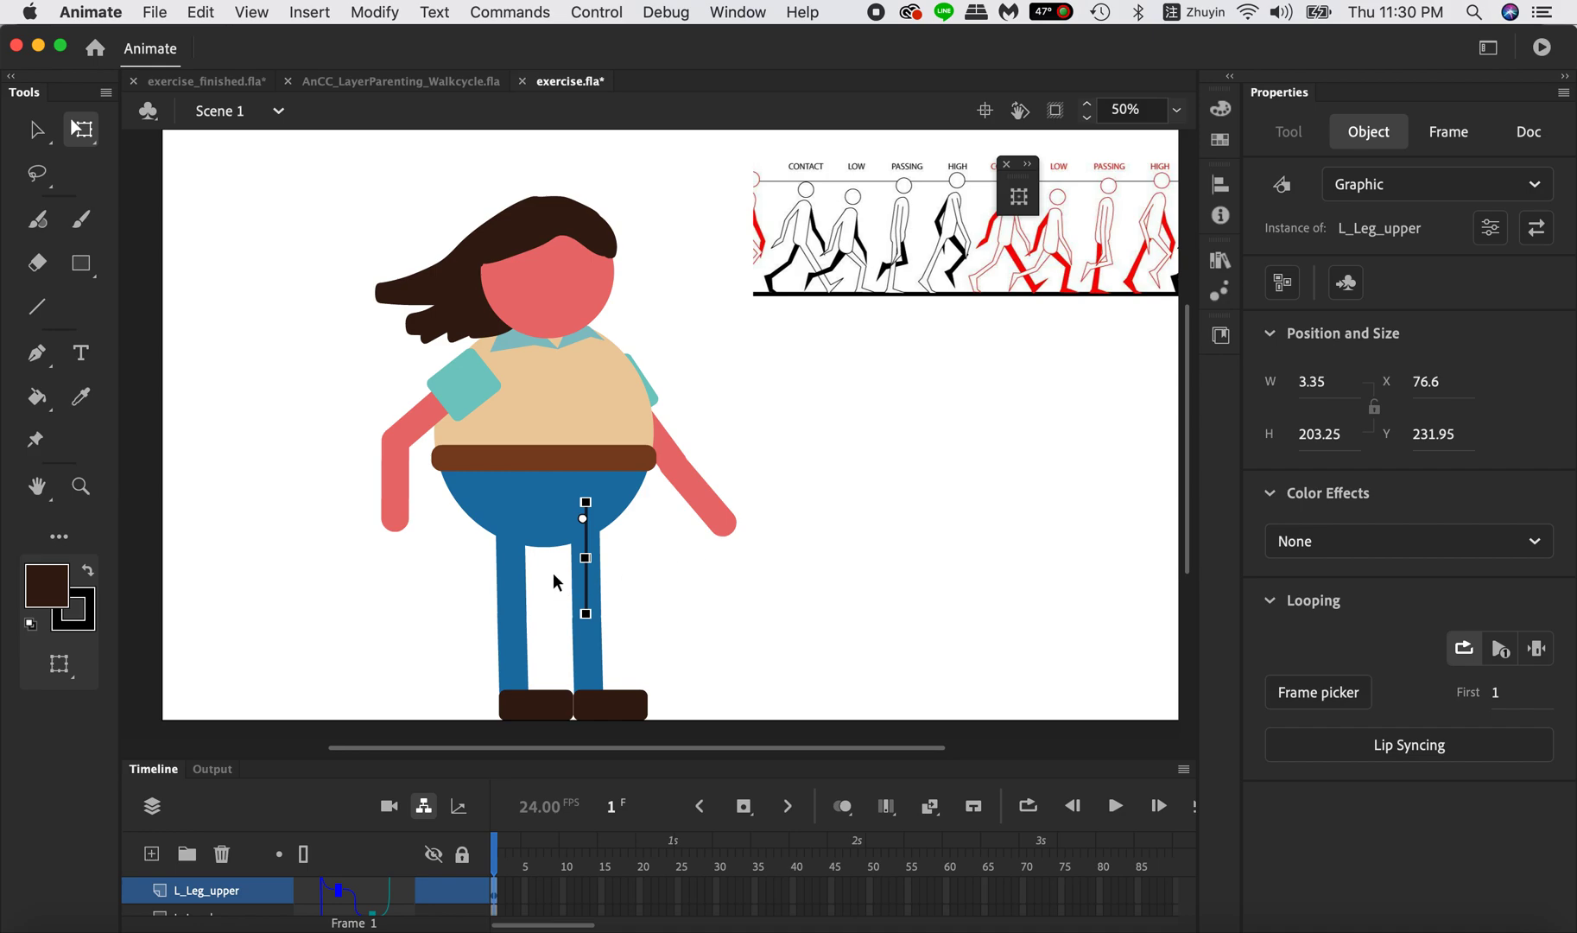
left_click(1020, 199)
left_click_drag(888, 183, 1006, 413)
mouse_move(958, 490)
left_mouse_down()
mouse_move(1021, 482)
mouse_move(952, 489)
mouse_move(990, 490)
left_mouse_up()
left_click(504, 633)
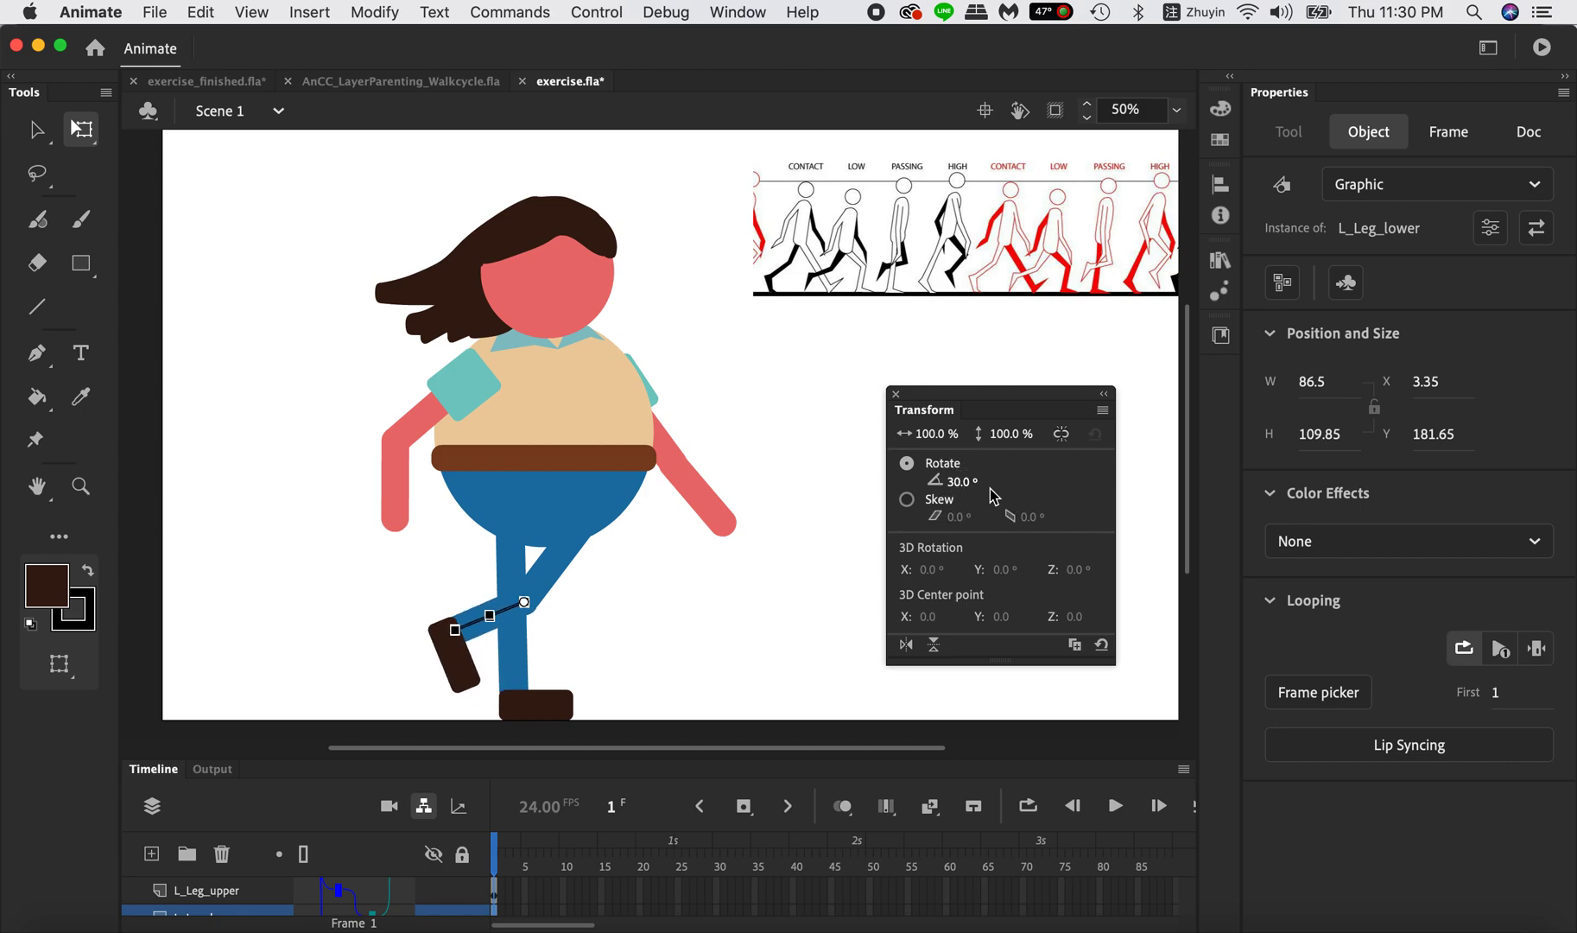
left_click(458, 674)
left_click_drag(958, 482, 976, 476)
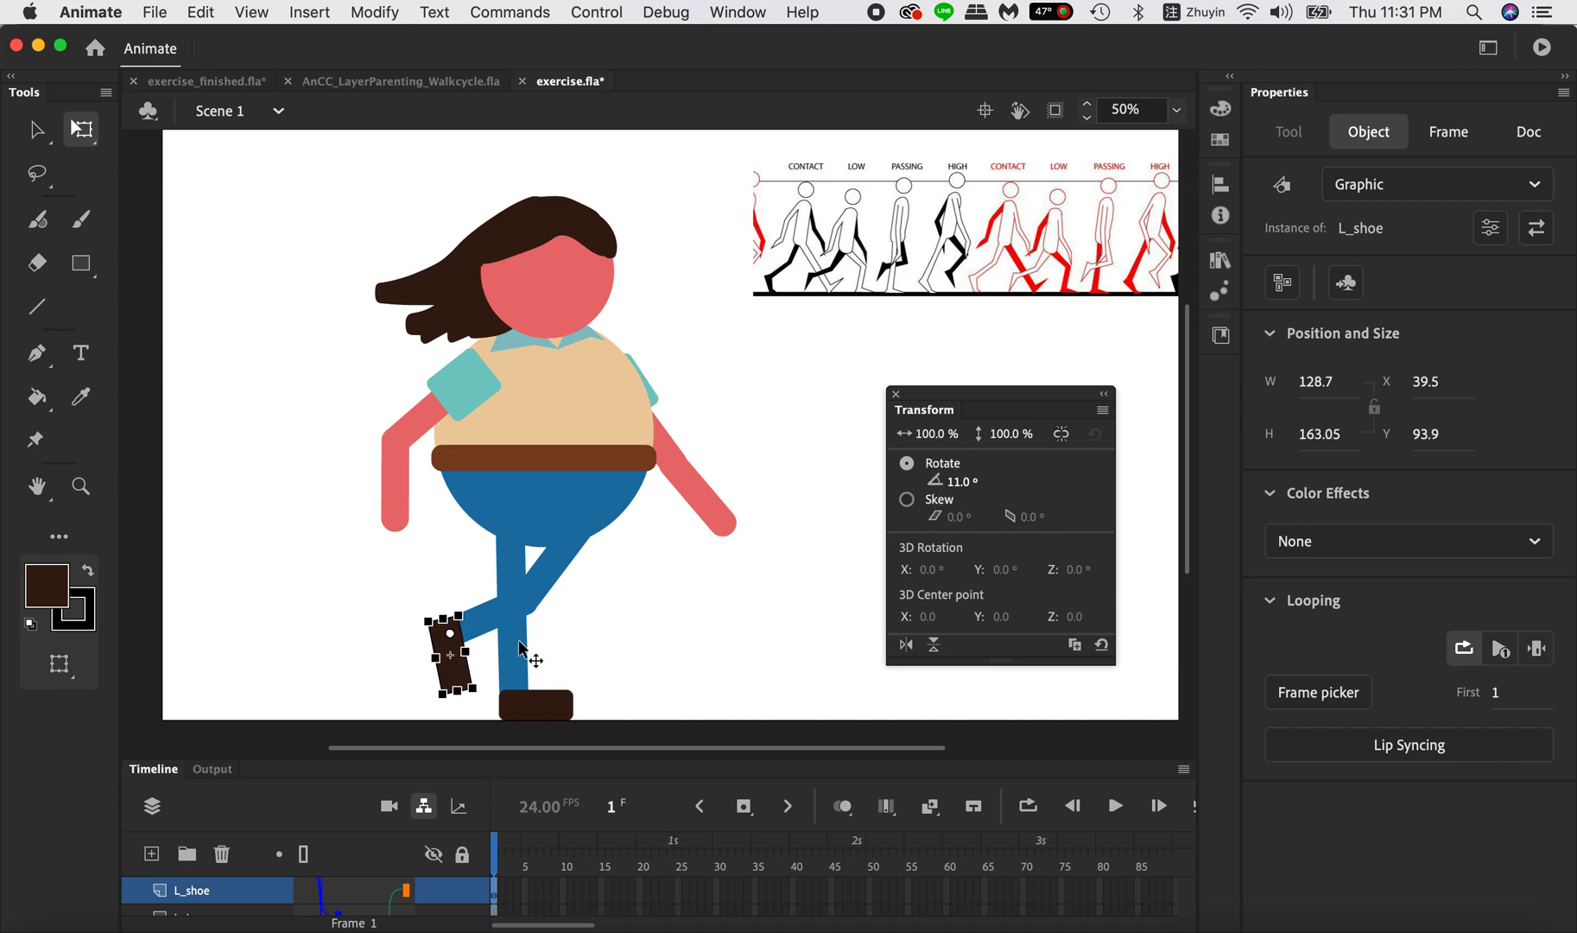
Rotate R_Leg_upper to -36° to swing the right leg forward, and lower the body until the feet reach the stage's lower edge.
left_click(510, 584)
left_click(523, 555)
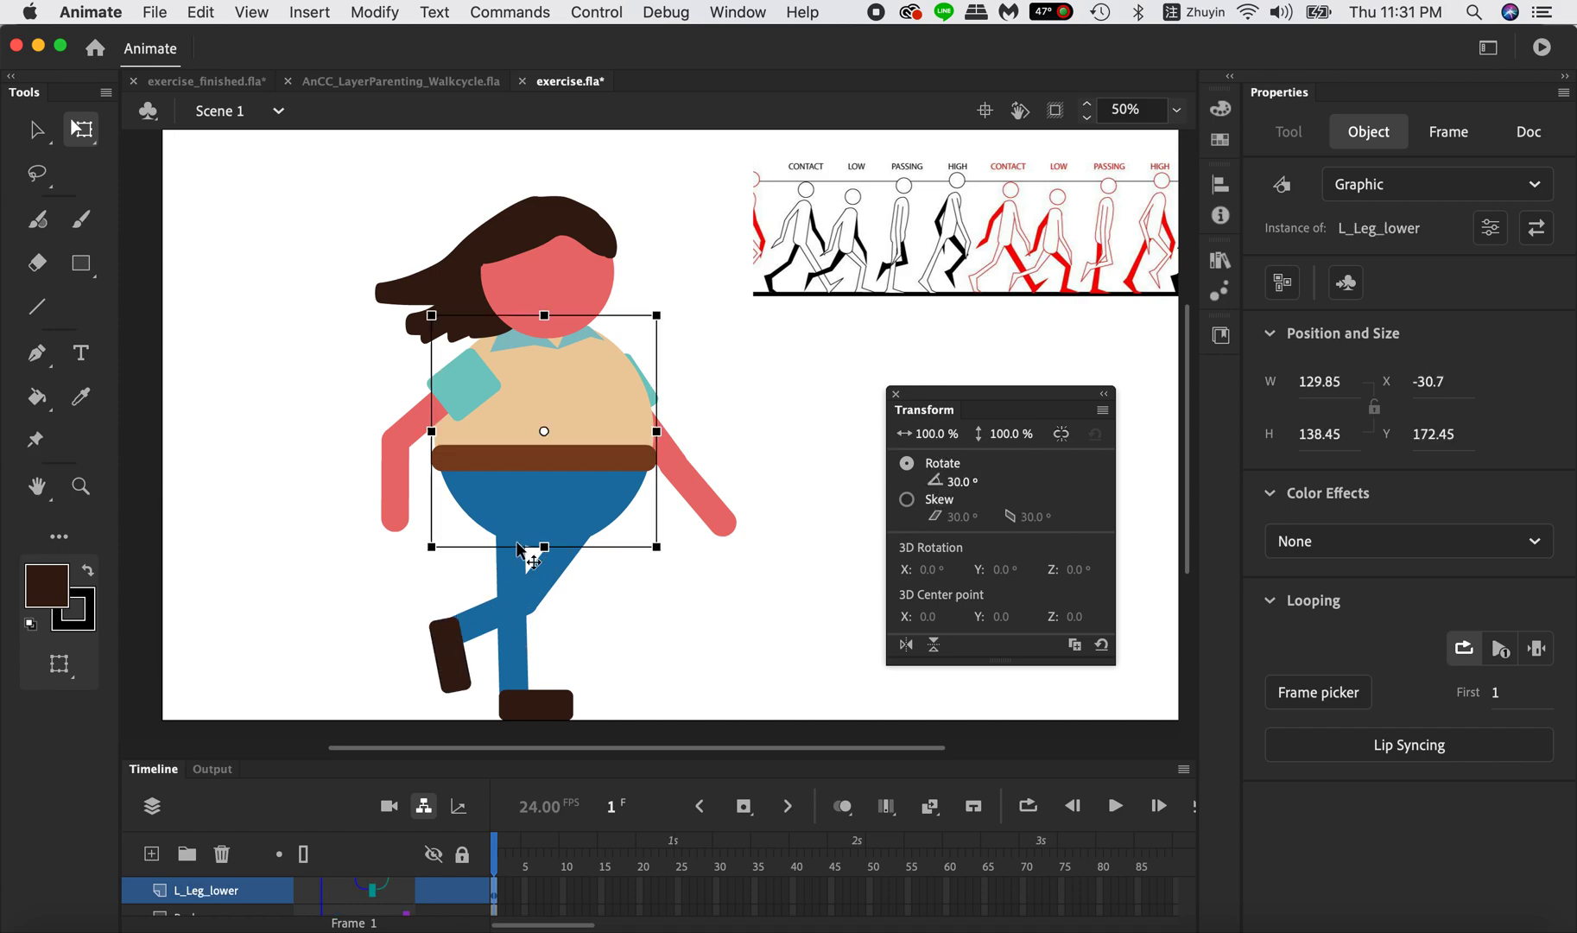
left_click(512, 566)
left_click_drag(951, 481, 919, 488)
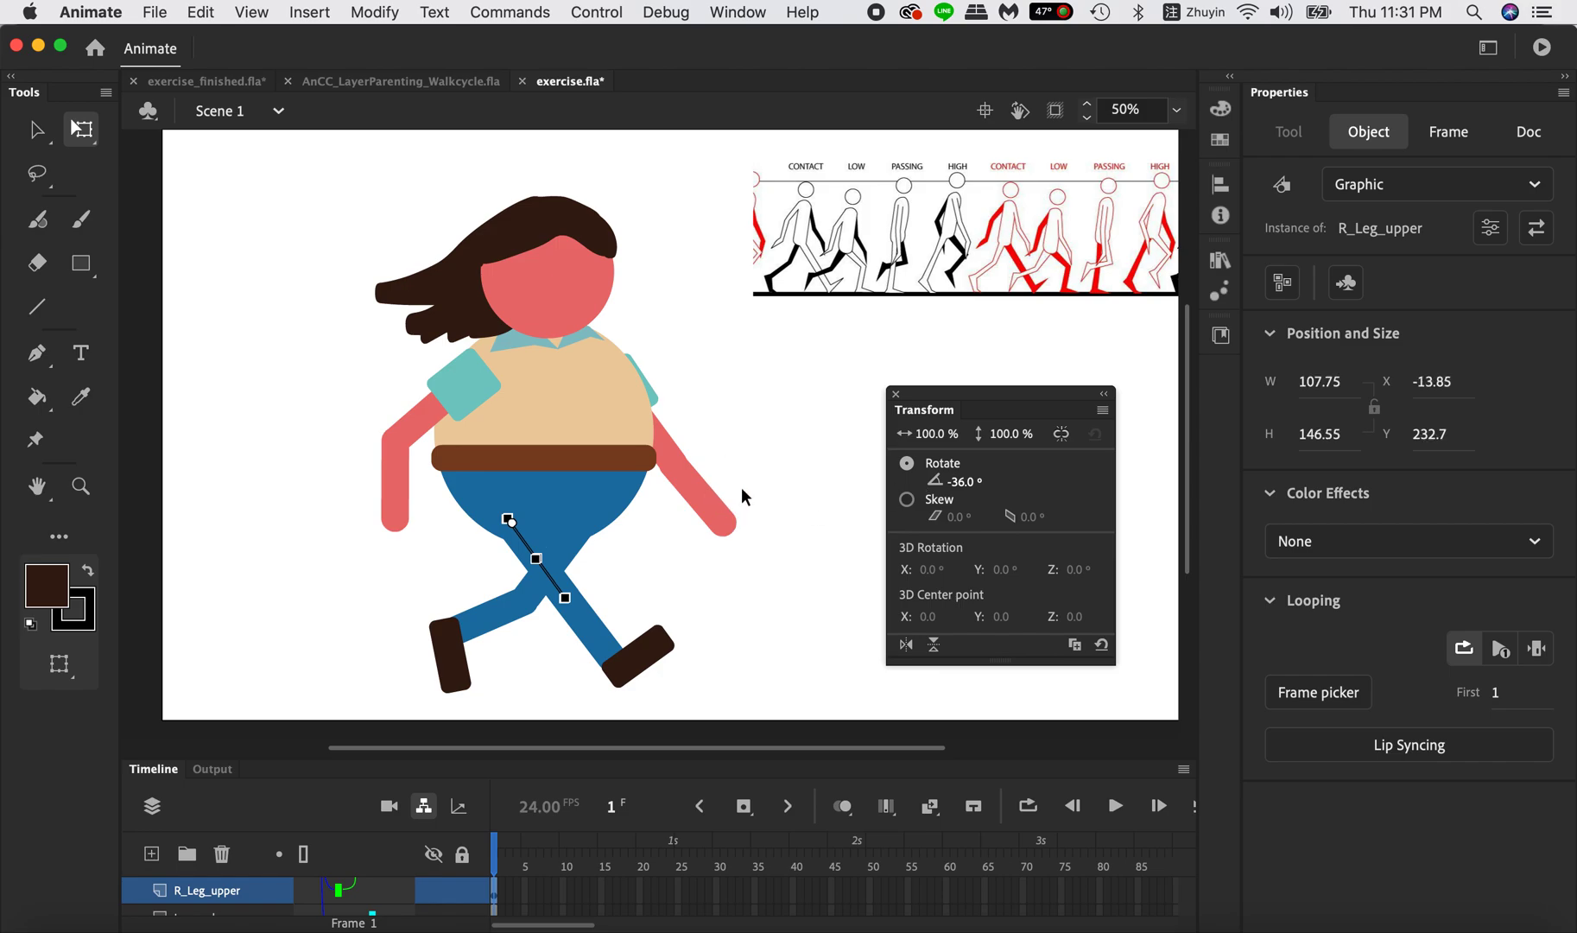
left_click(701, 541)
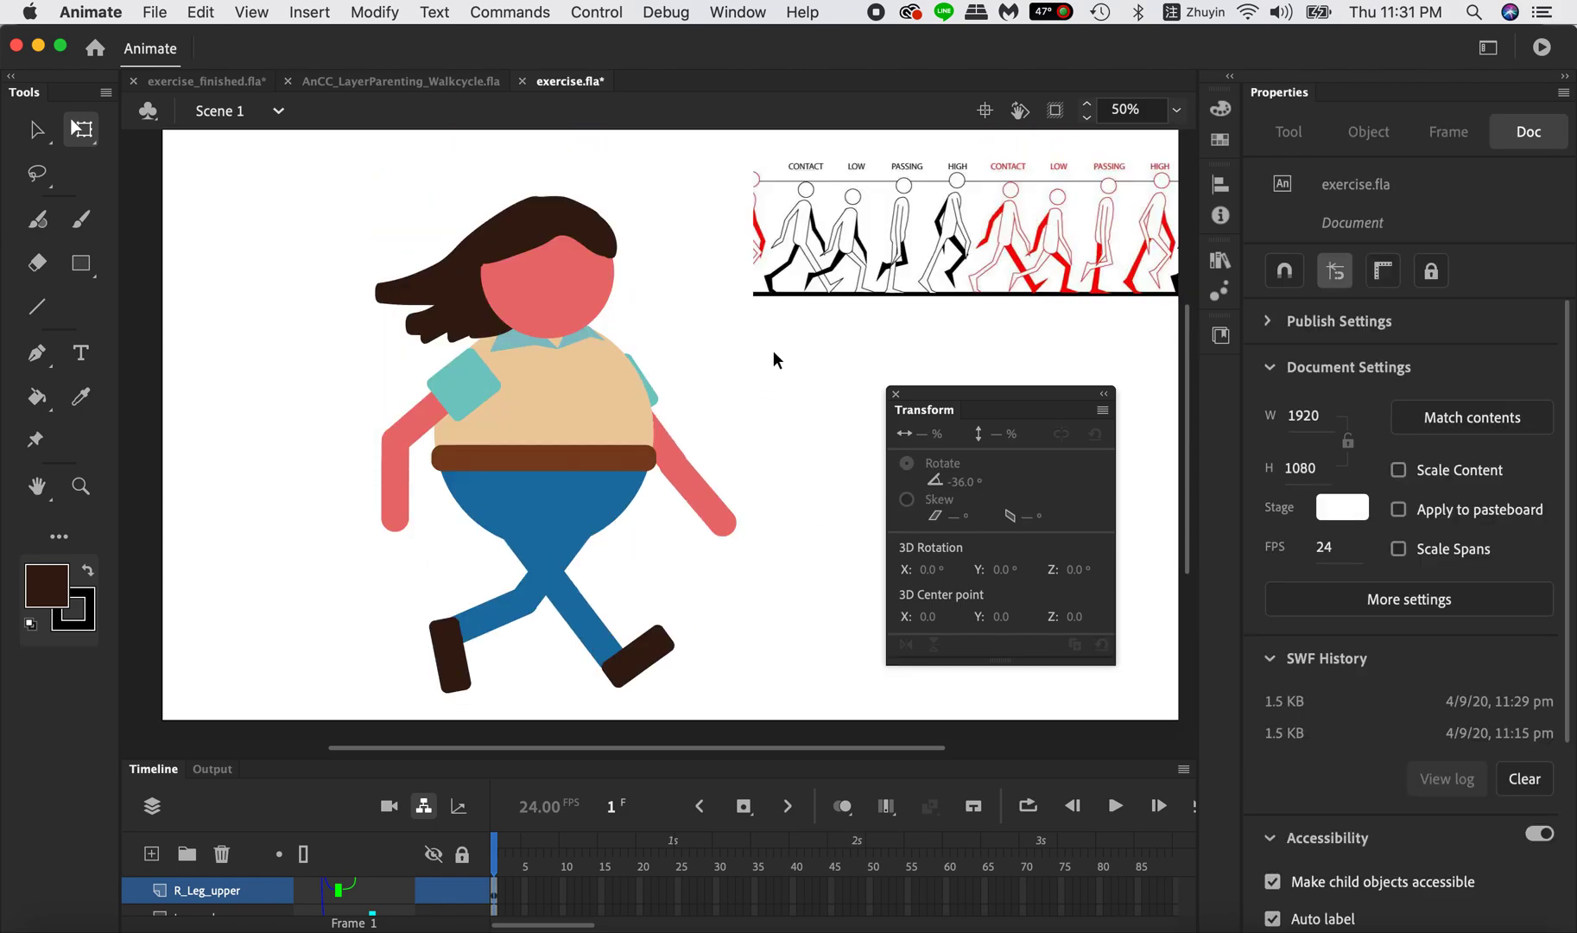
left_click(557, 412)
left_click_drag(578, 399, 580, 430)
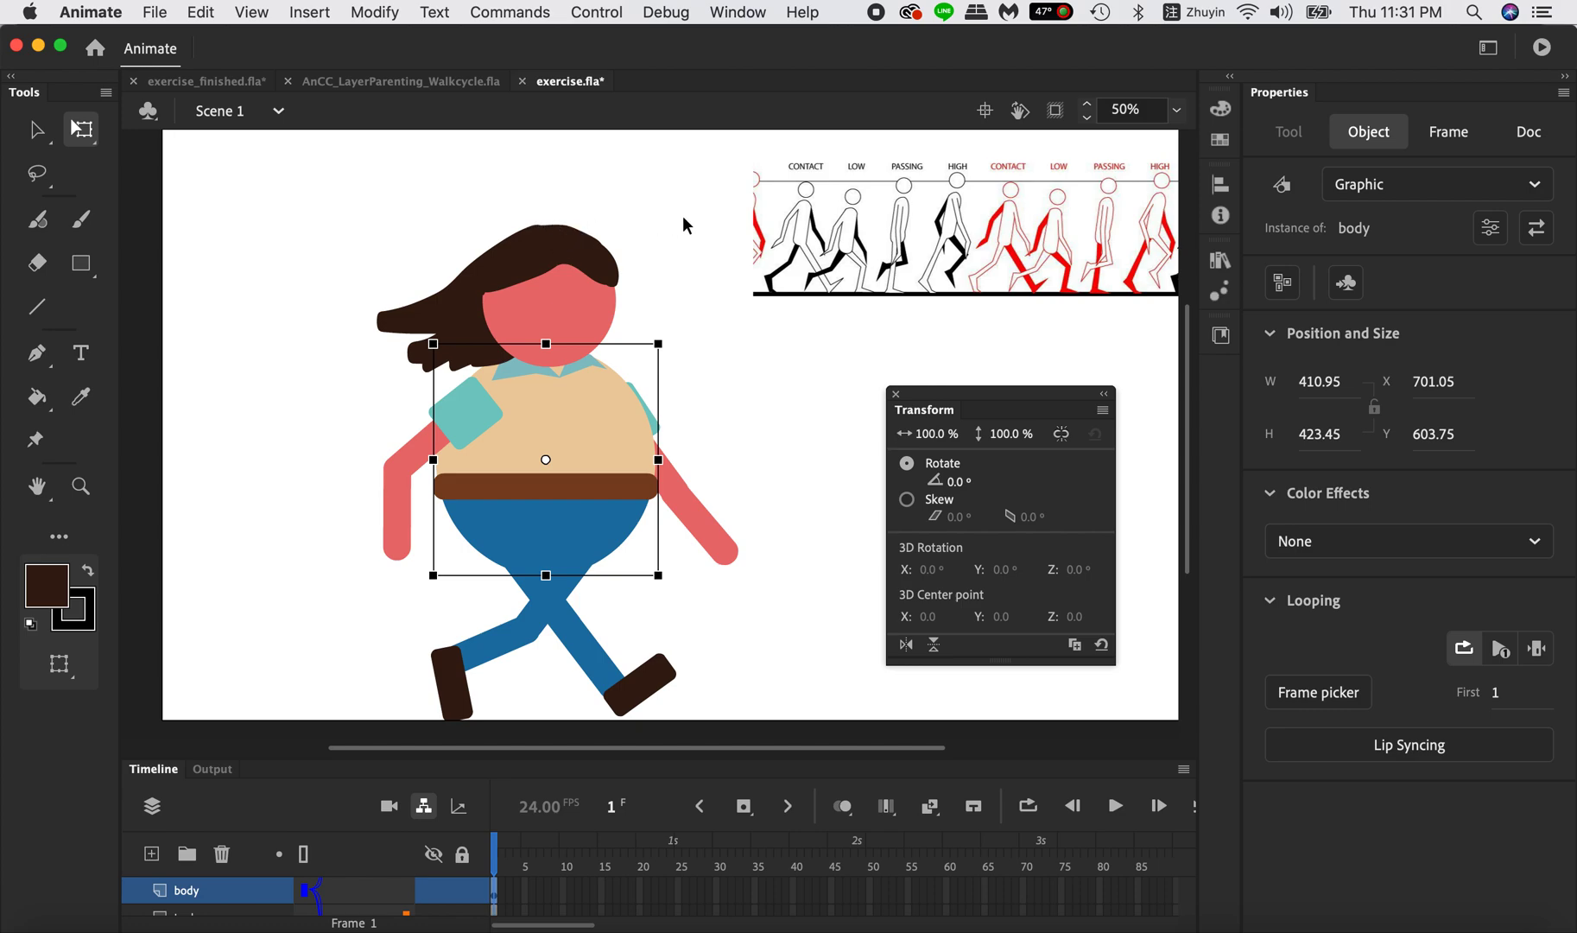
Show the rulers and place a horizontal guide at the top of the character's hair.
left_click(251, 12)
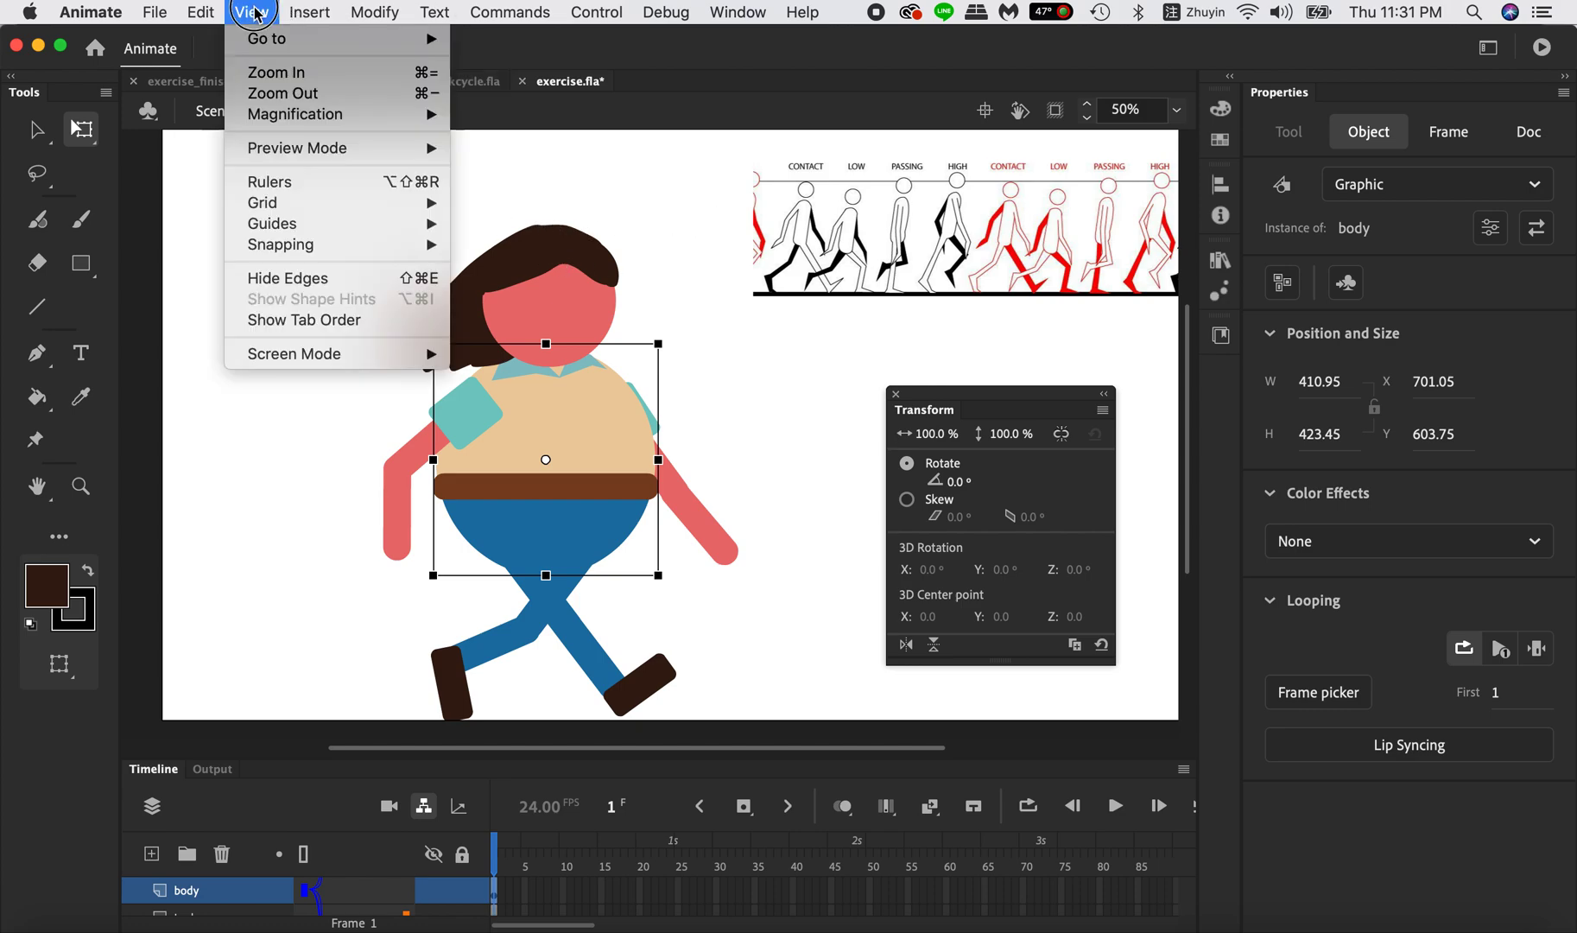
mouse_move(277, 207)
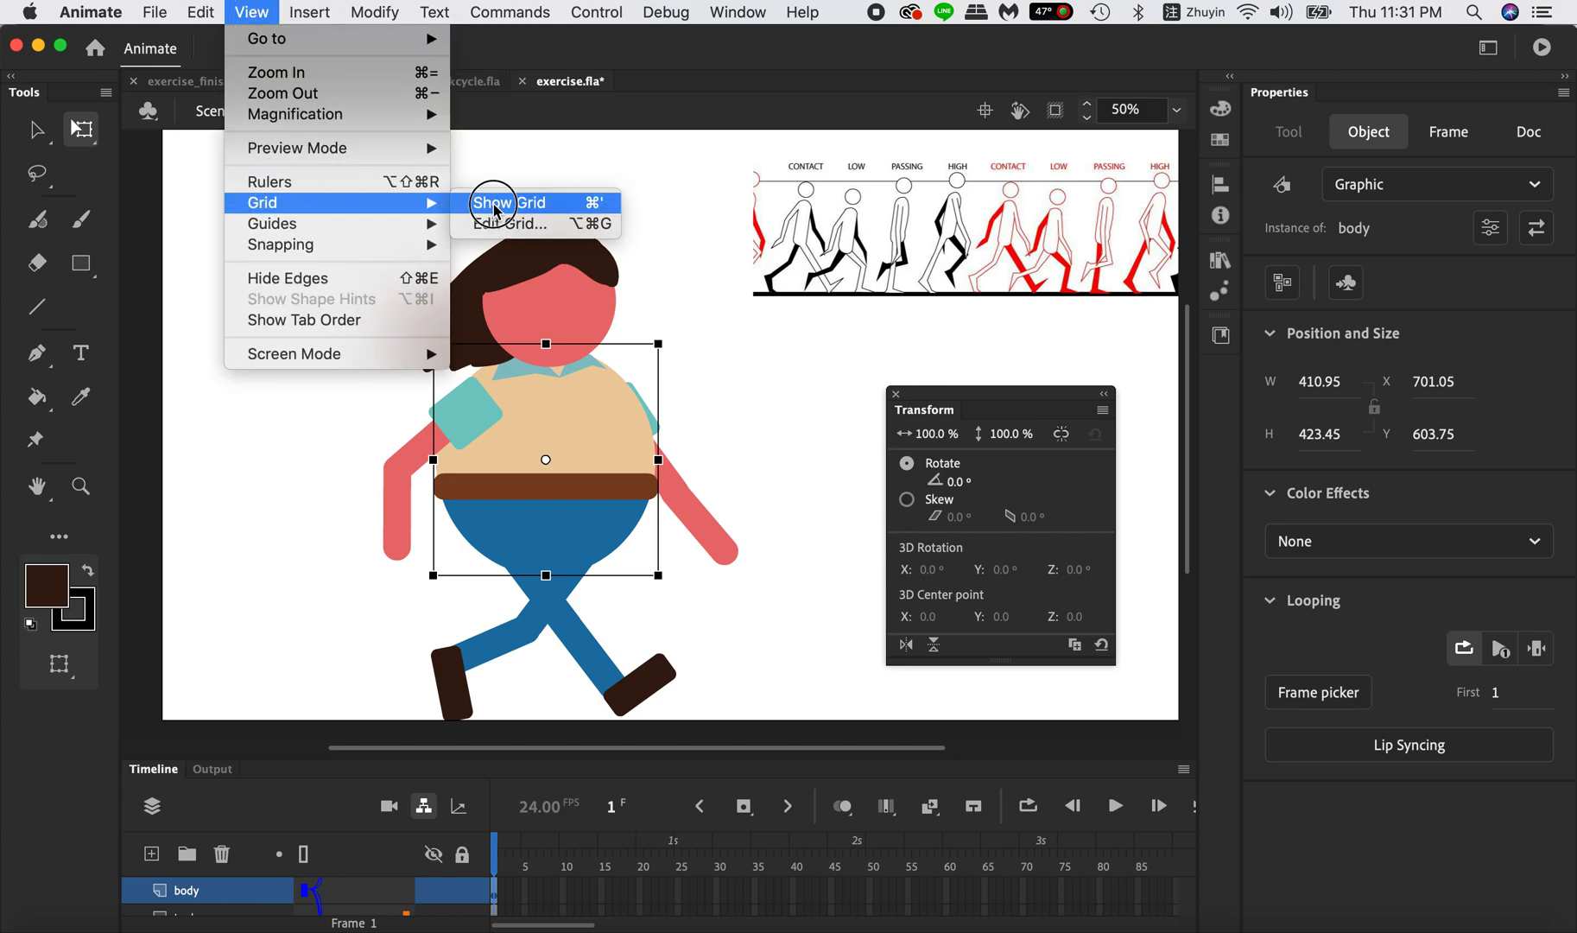
mouse_move(384, 232)
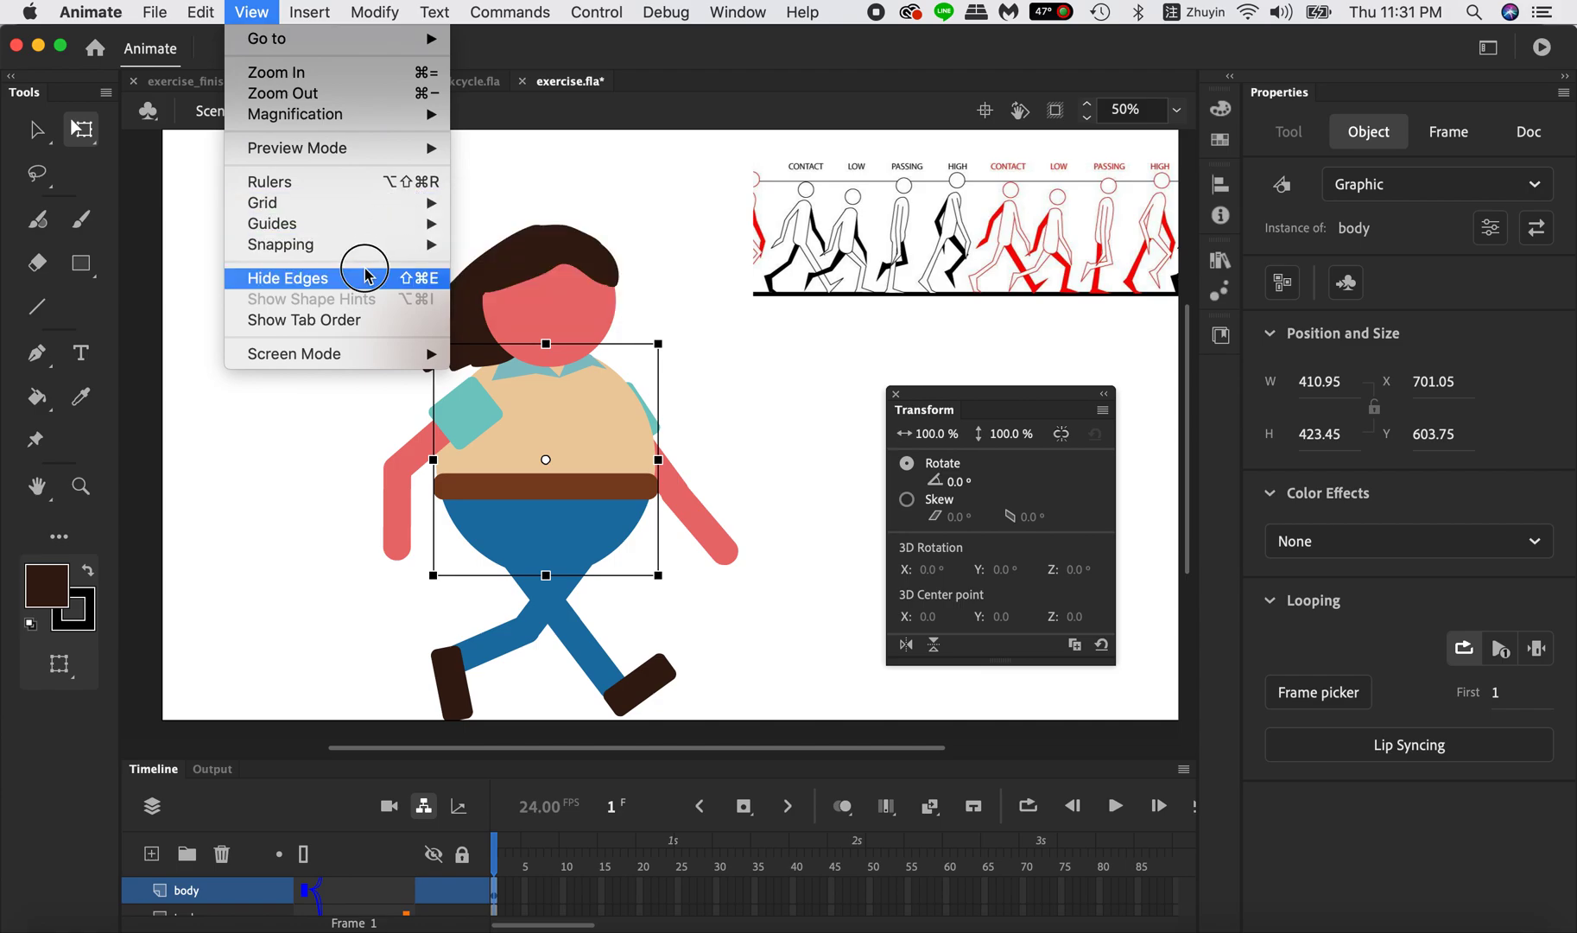
left_click(365, 182)
left_click_drag(387, 141, 413, 248)
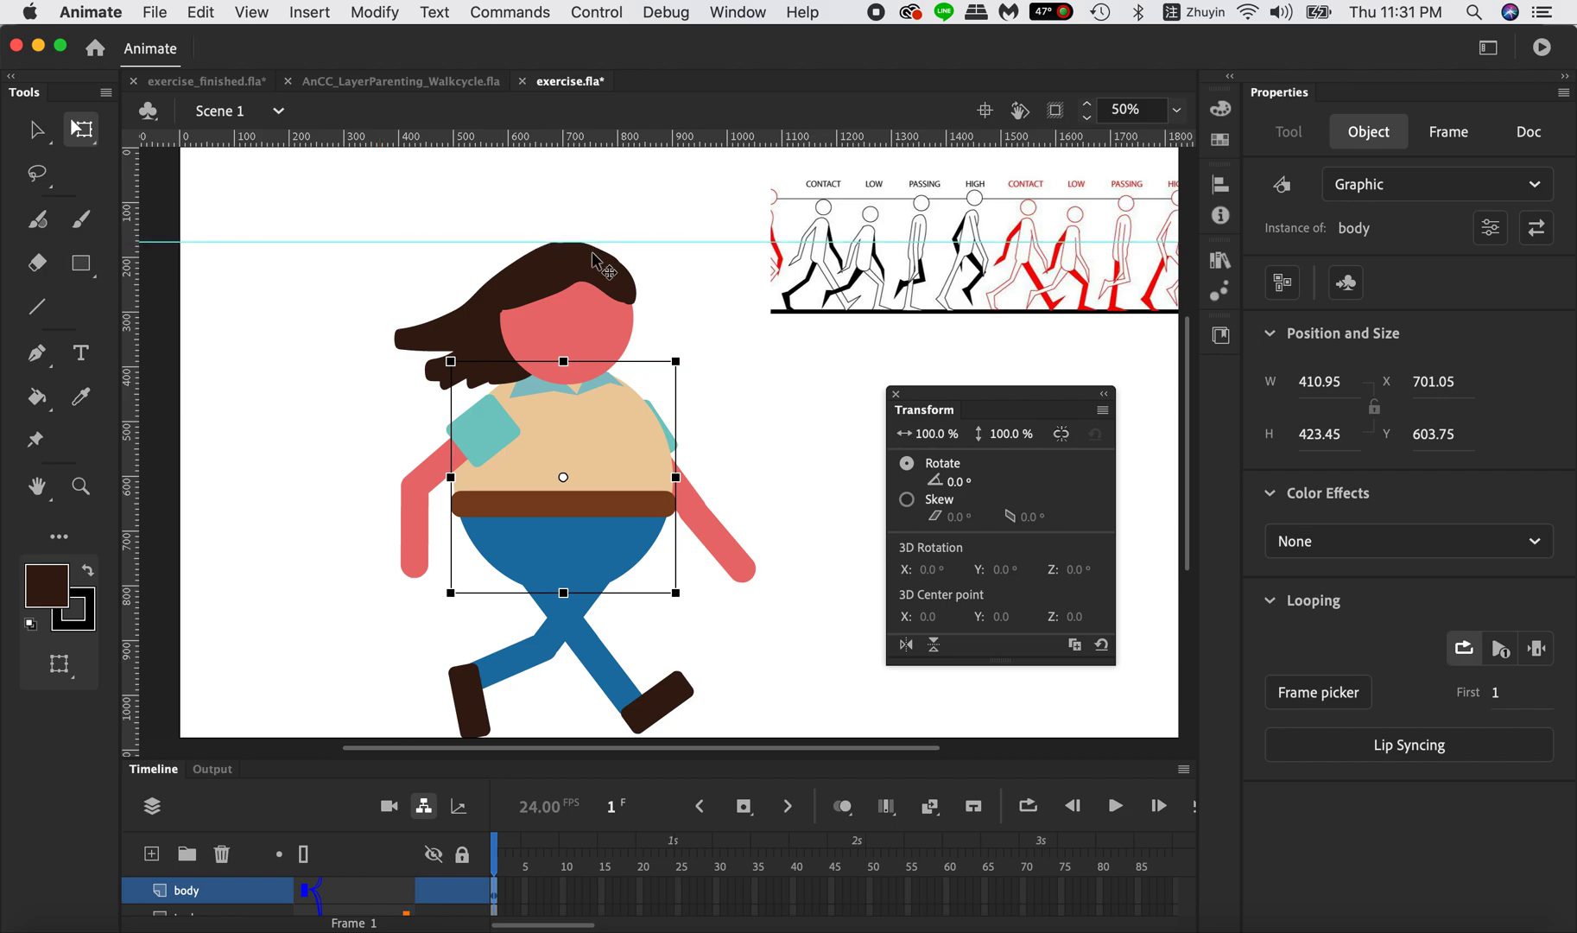
Insert keyframes at frame 5 on all layers from head down to reference.
left_click(528, 881)
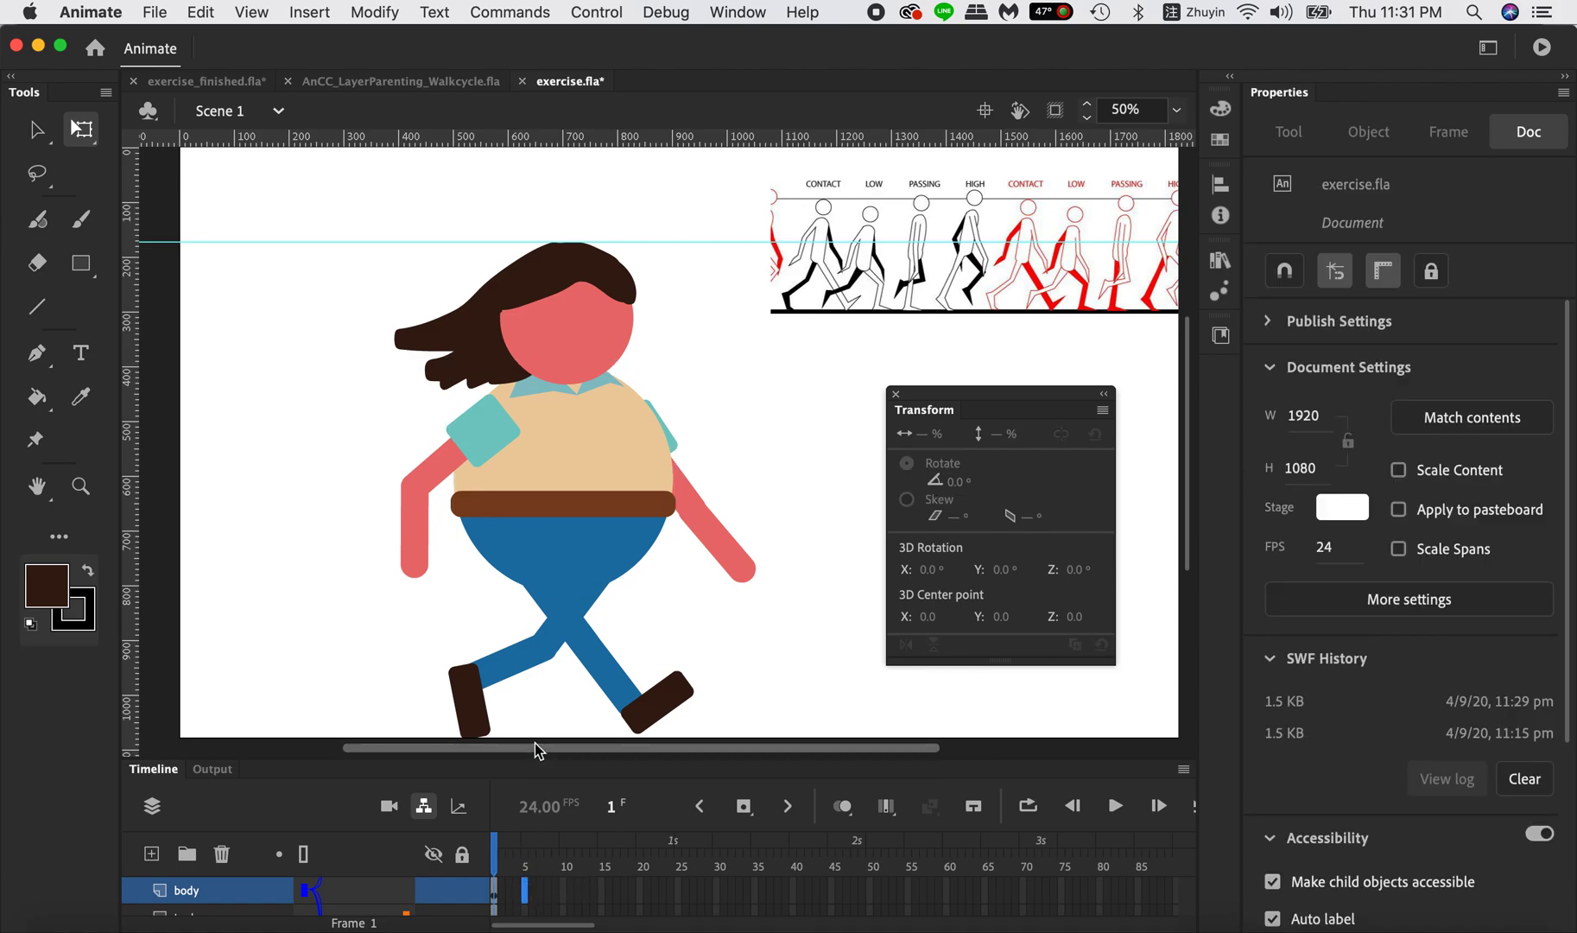
left_click_drag(538, 760, 544, 608)
left_click(1177, 108)
left_click(1201, 138)
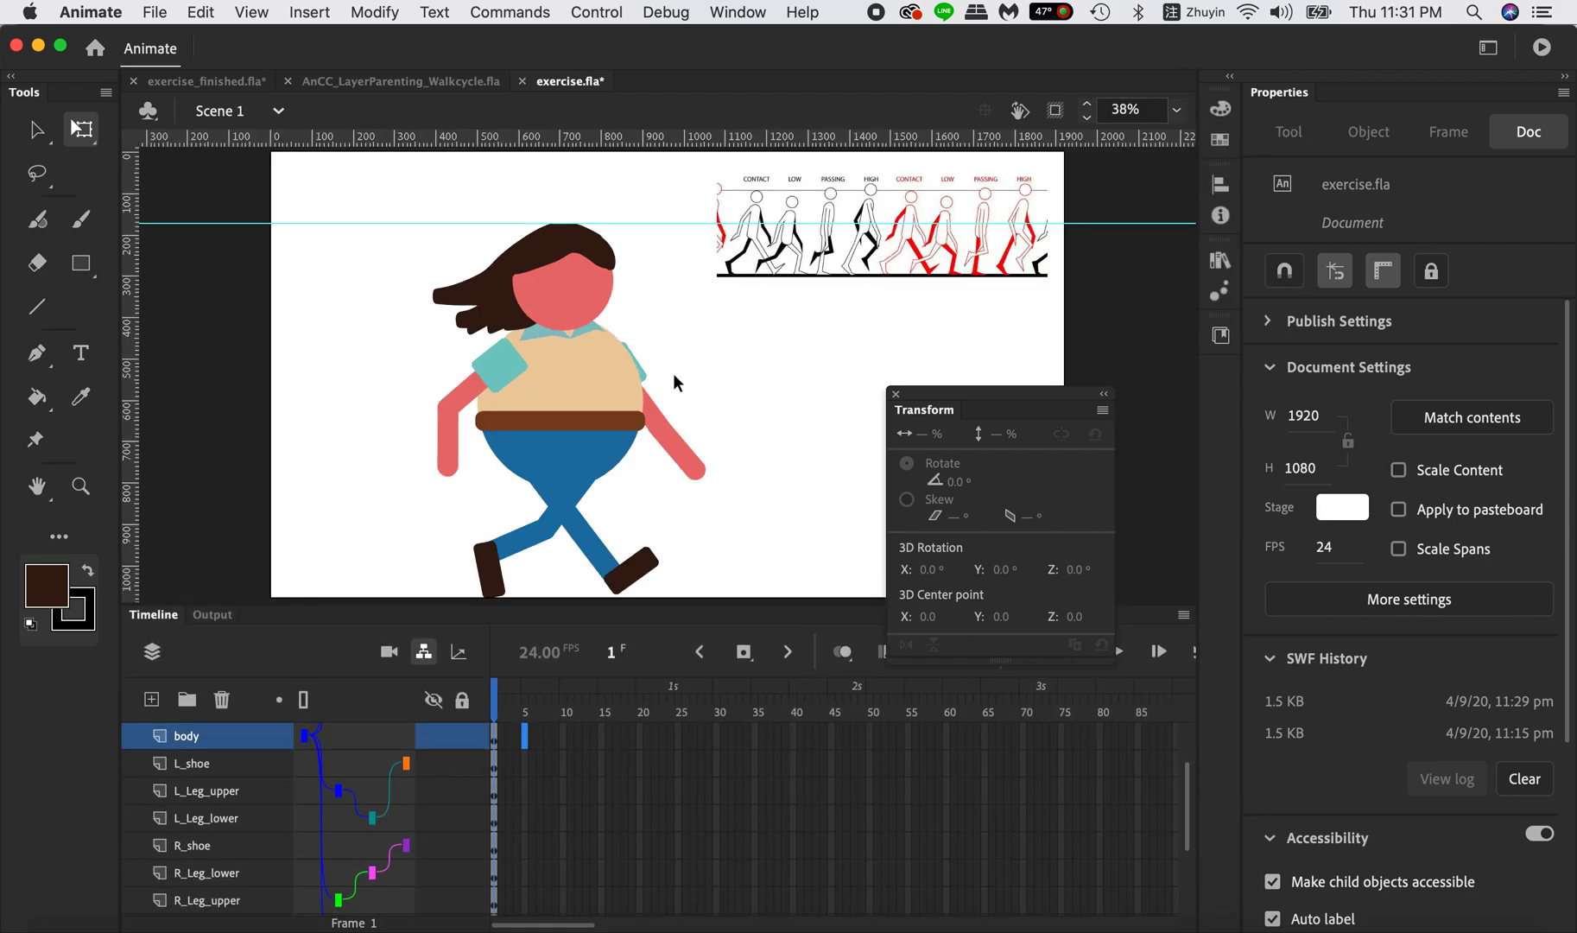
scroll(524, 778, "up", 3)
left_click(528, 739)
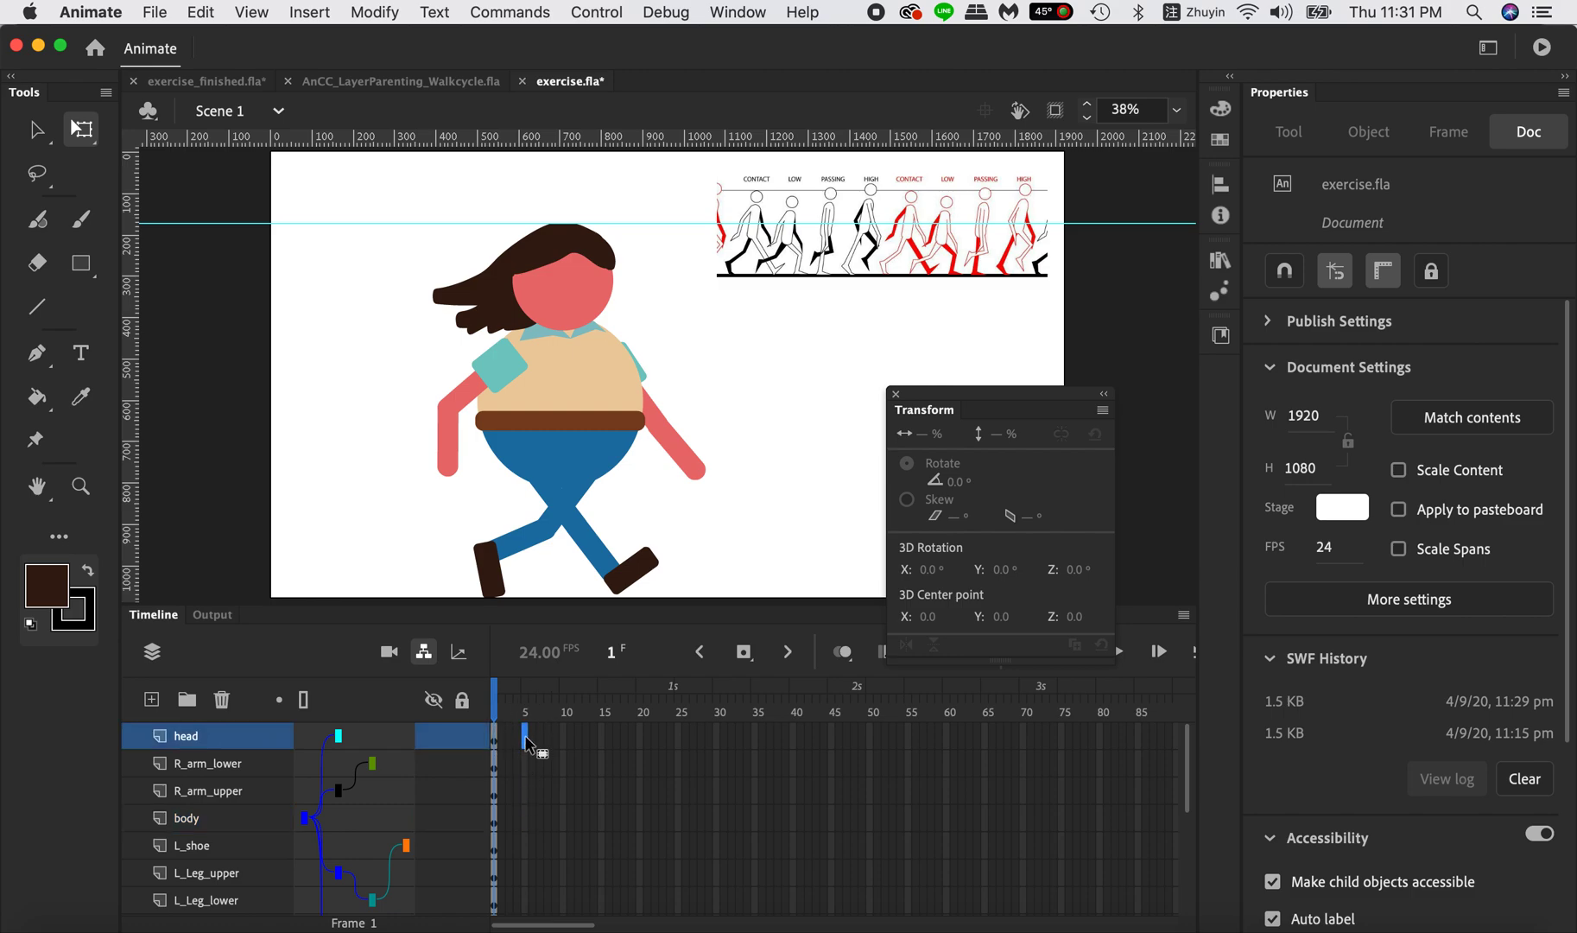
scroll(532, 828, "down", 5)
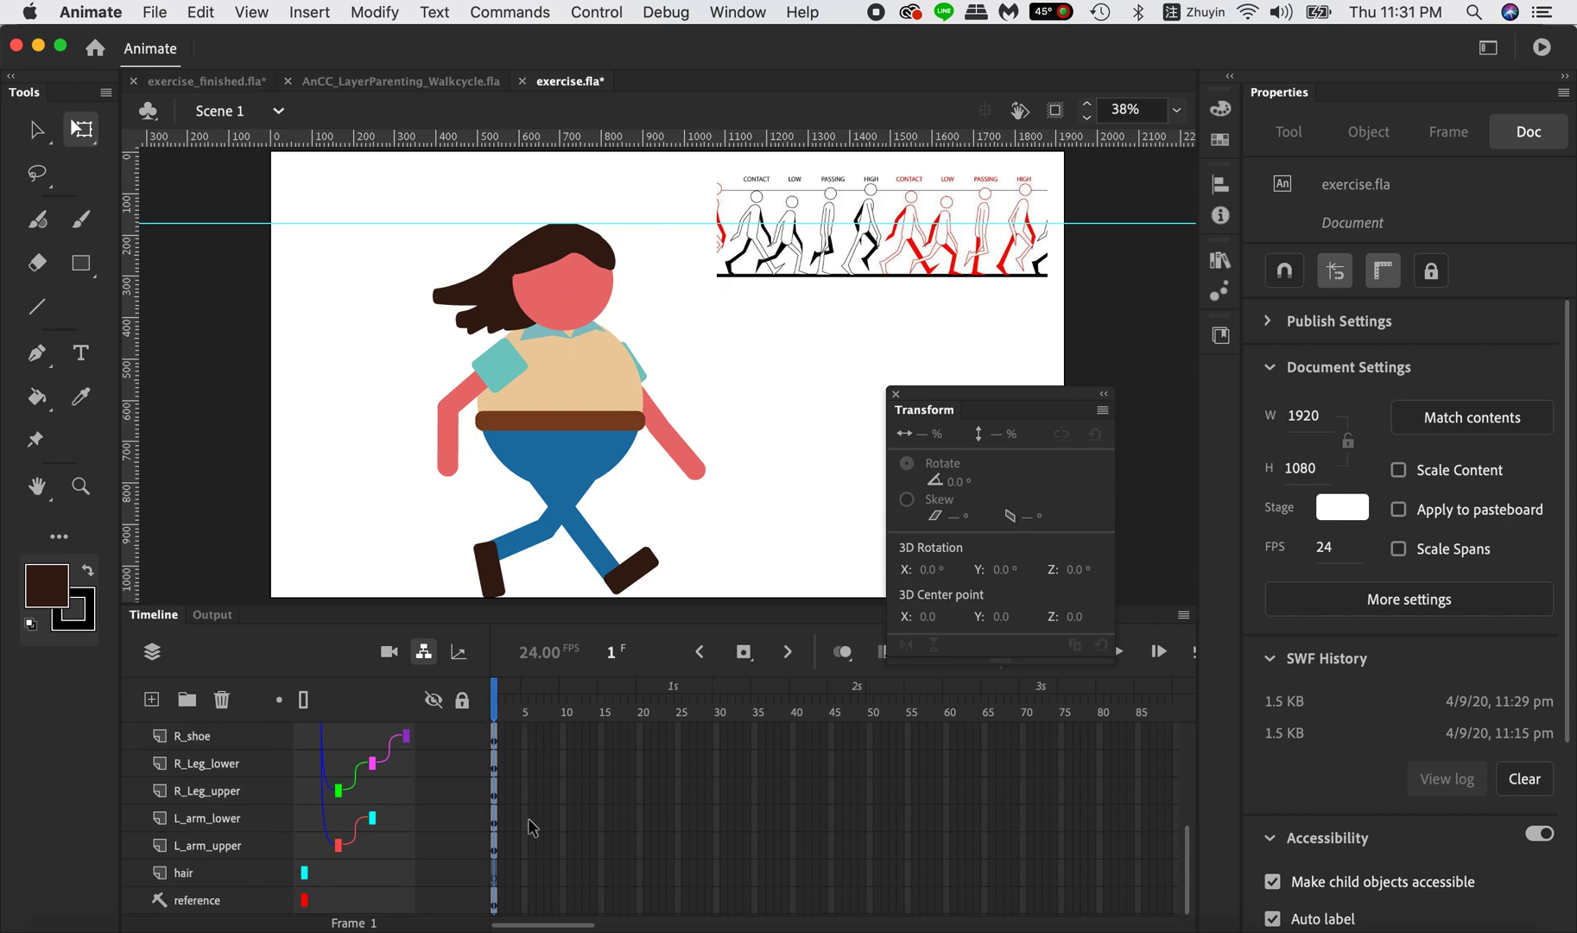
left_click(531, 903)
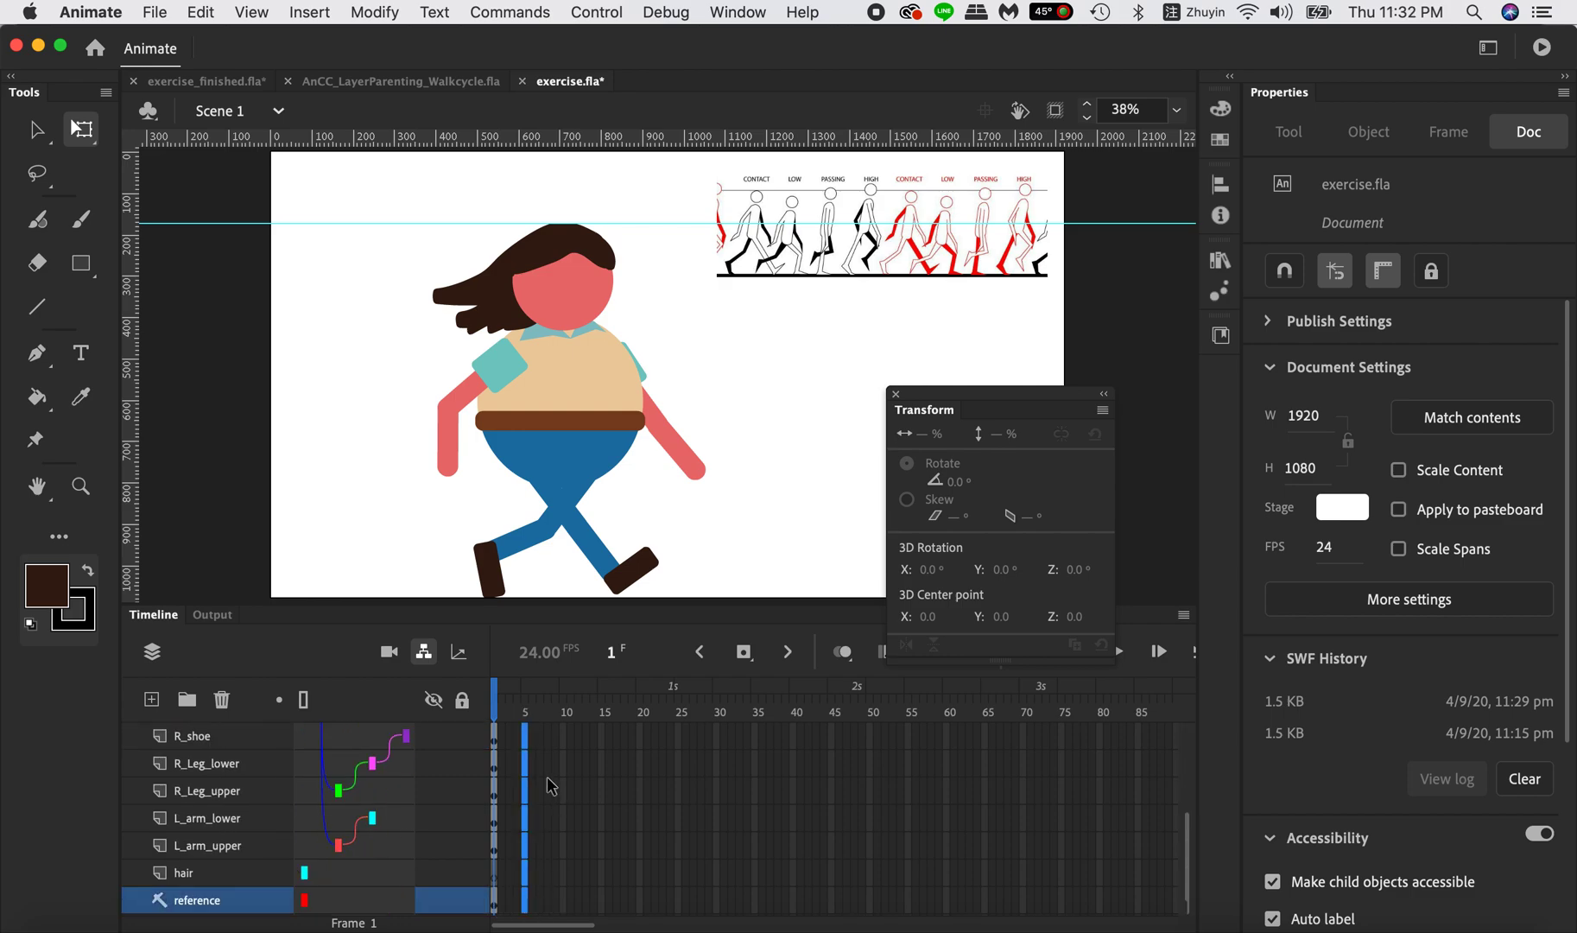
scroll(546, 777, "up", 5)
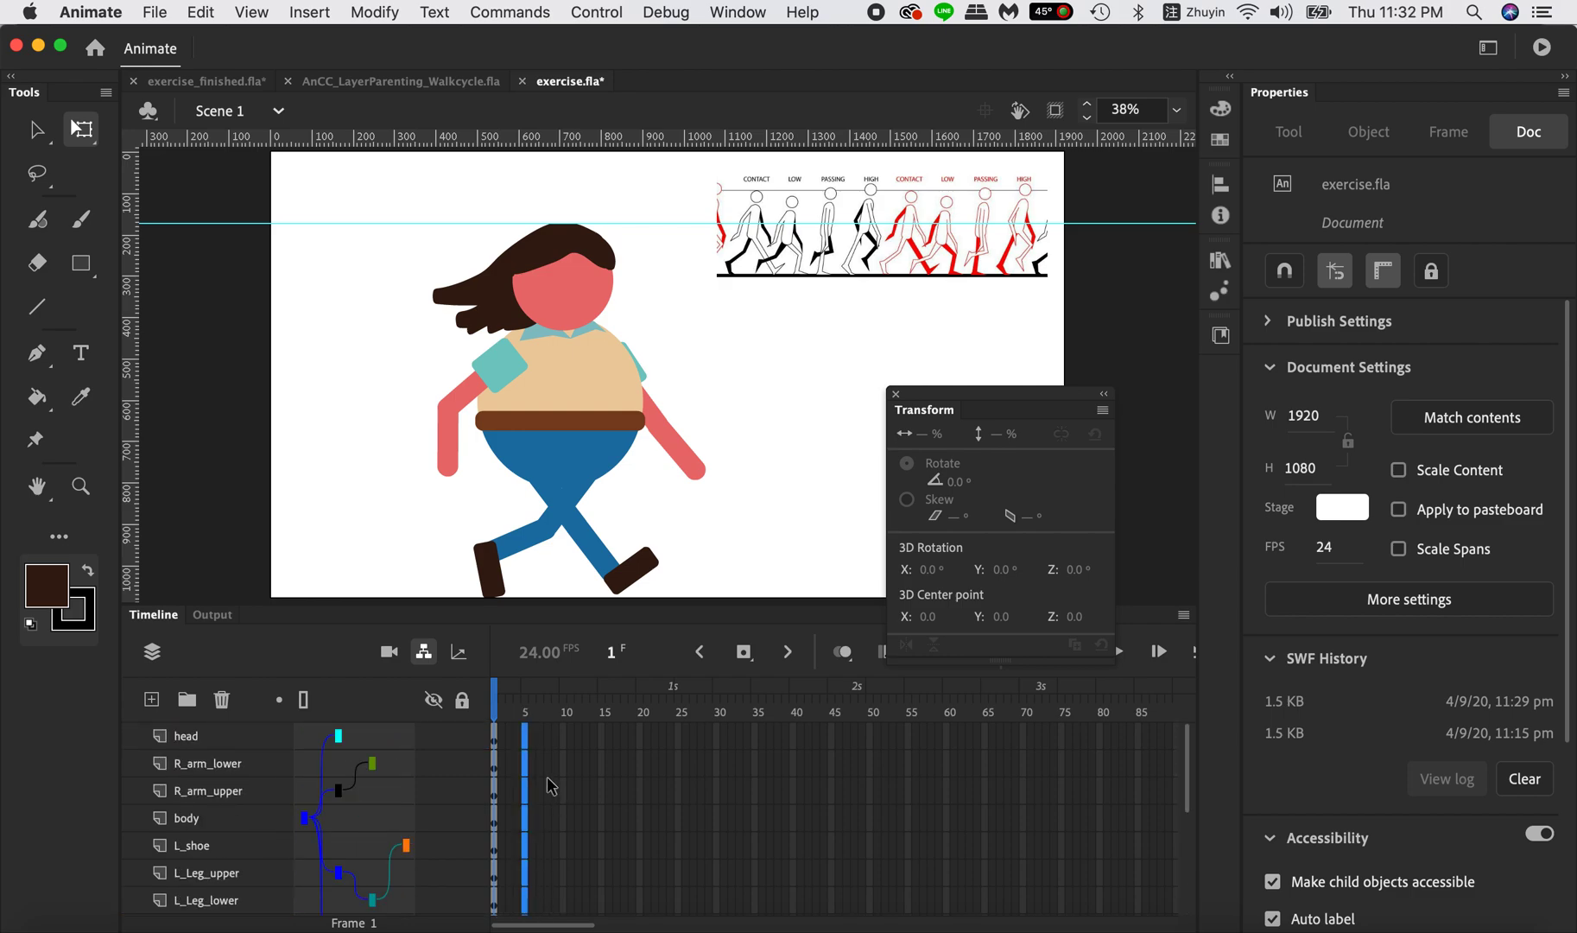
left_click(743, 658)
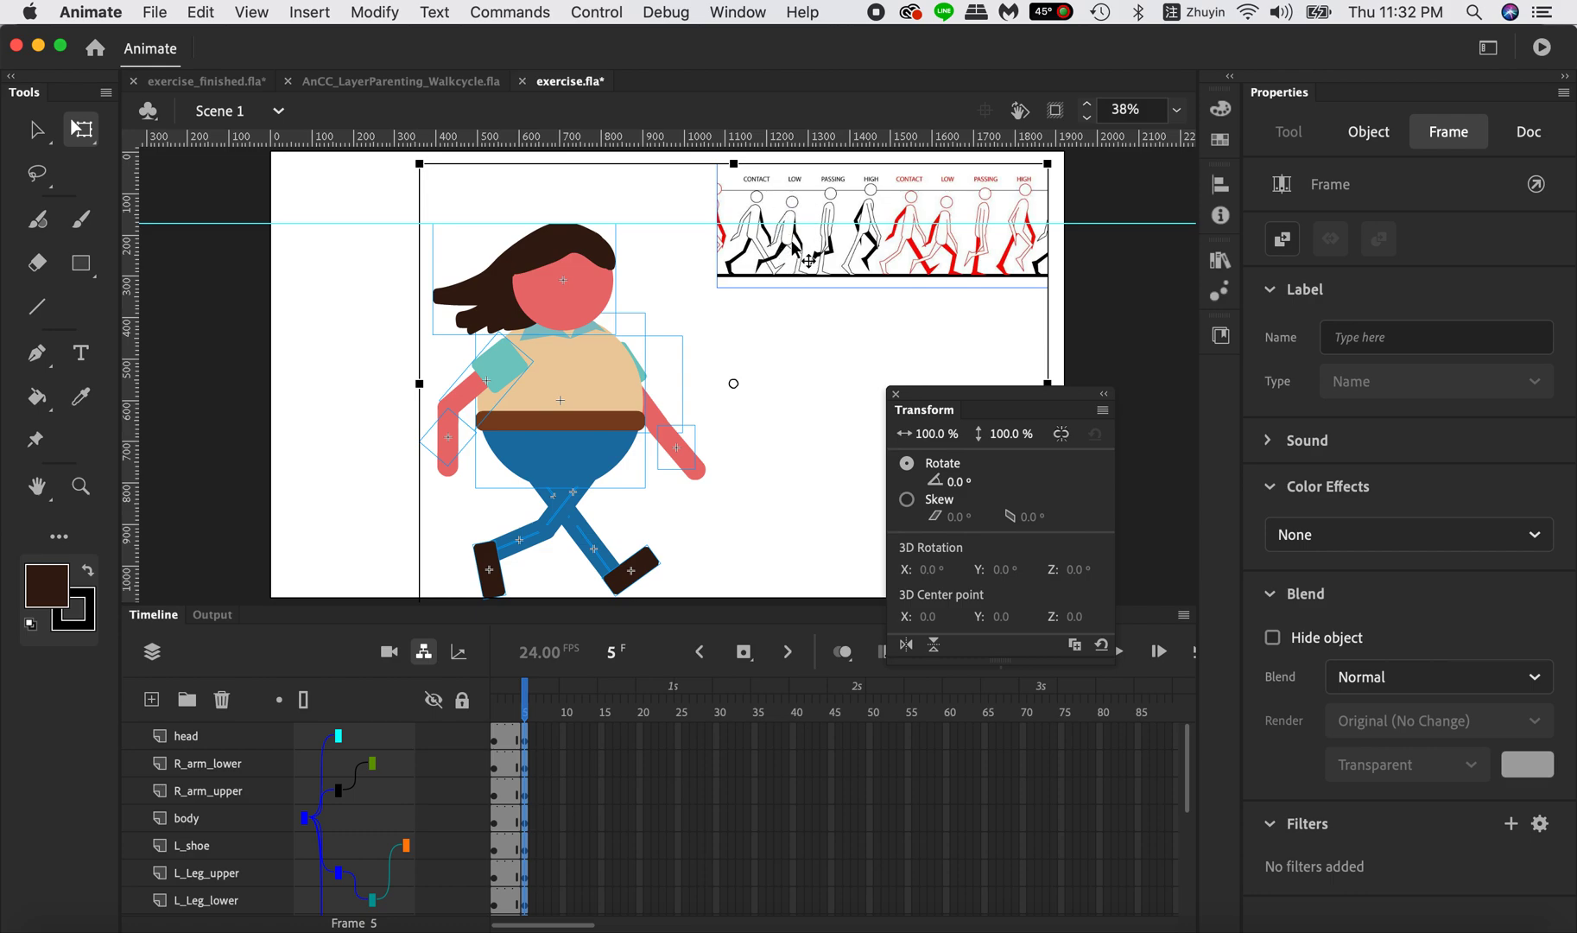
left_click(753, 460)
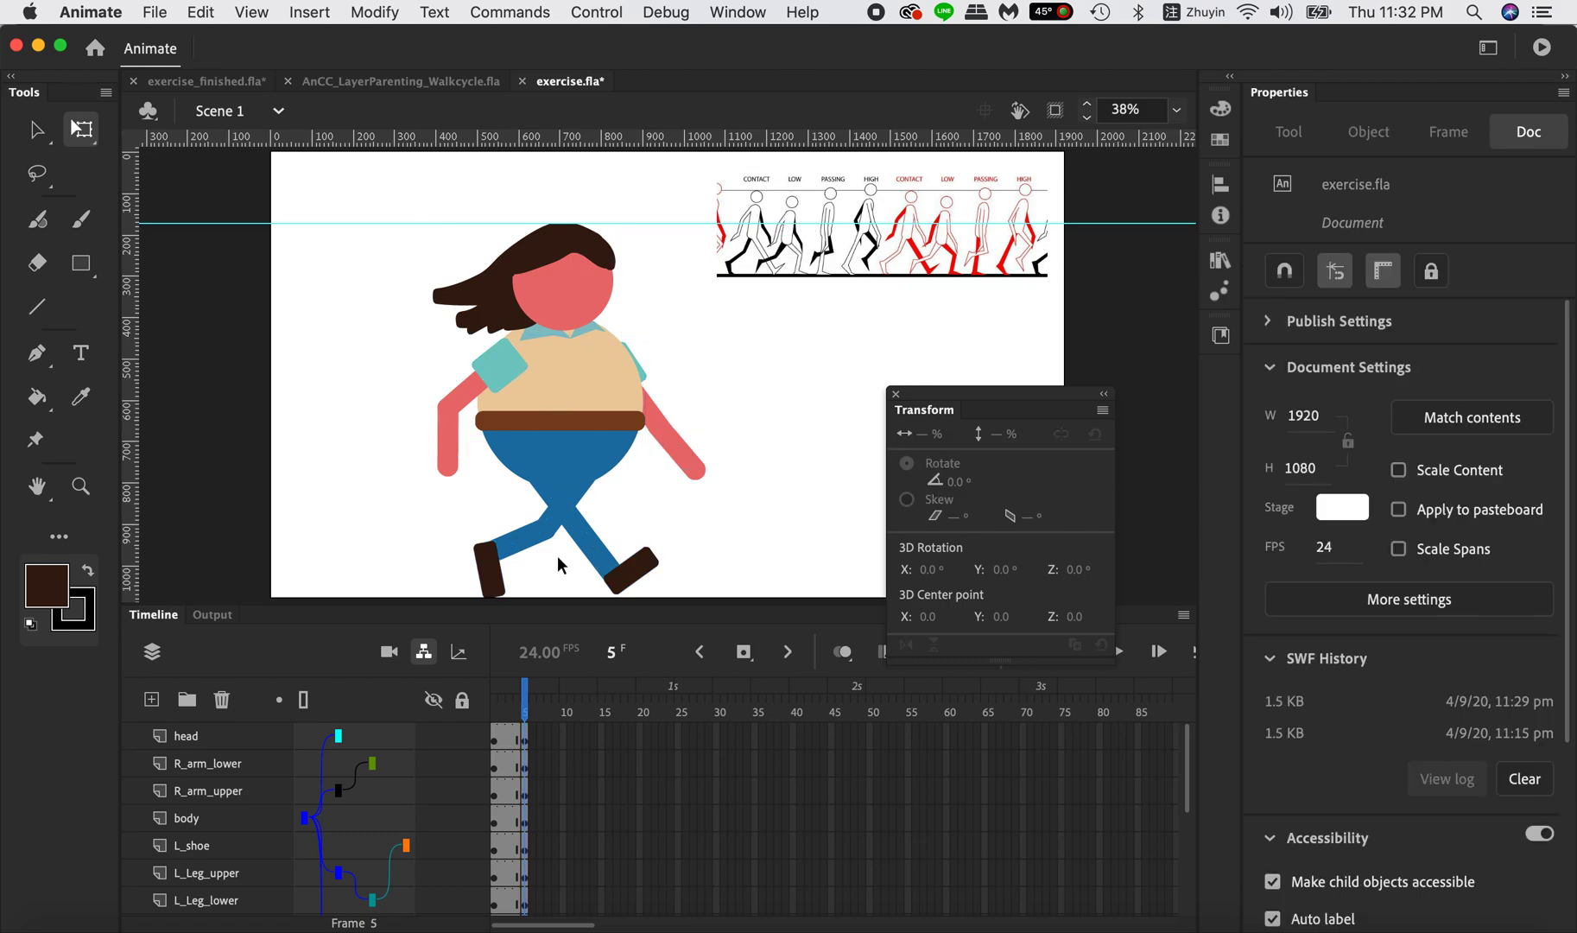
On frame 5, rotate L_Leg_upper to 45° and tilt the left shoe further back for the low pose.
left_click(550, 527)
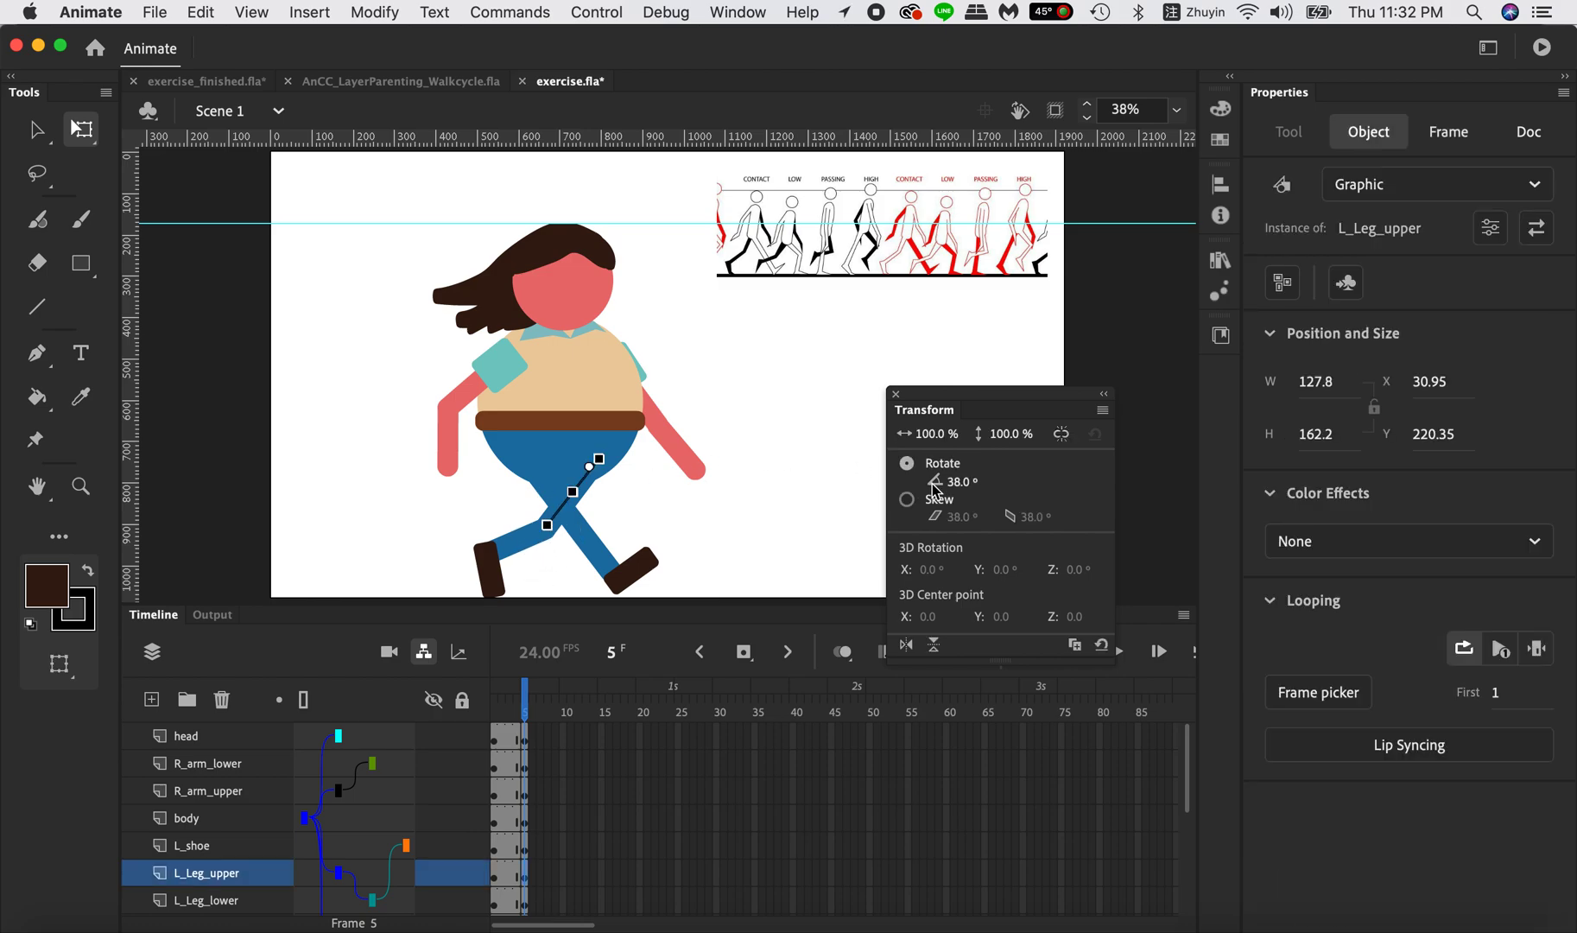
mouse_move(957, 484)
left_mouse_down()
mouse_move(1007, 482)
mouse_move(984, 482)
left_mouse_up()
left_click(477, 559)
Rotate R_Leg_lower to 42° on frame 5 so the right foot stands flat under the bent knee.
left_click(610, 561)
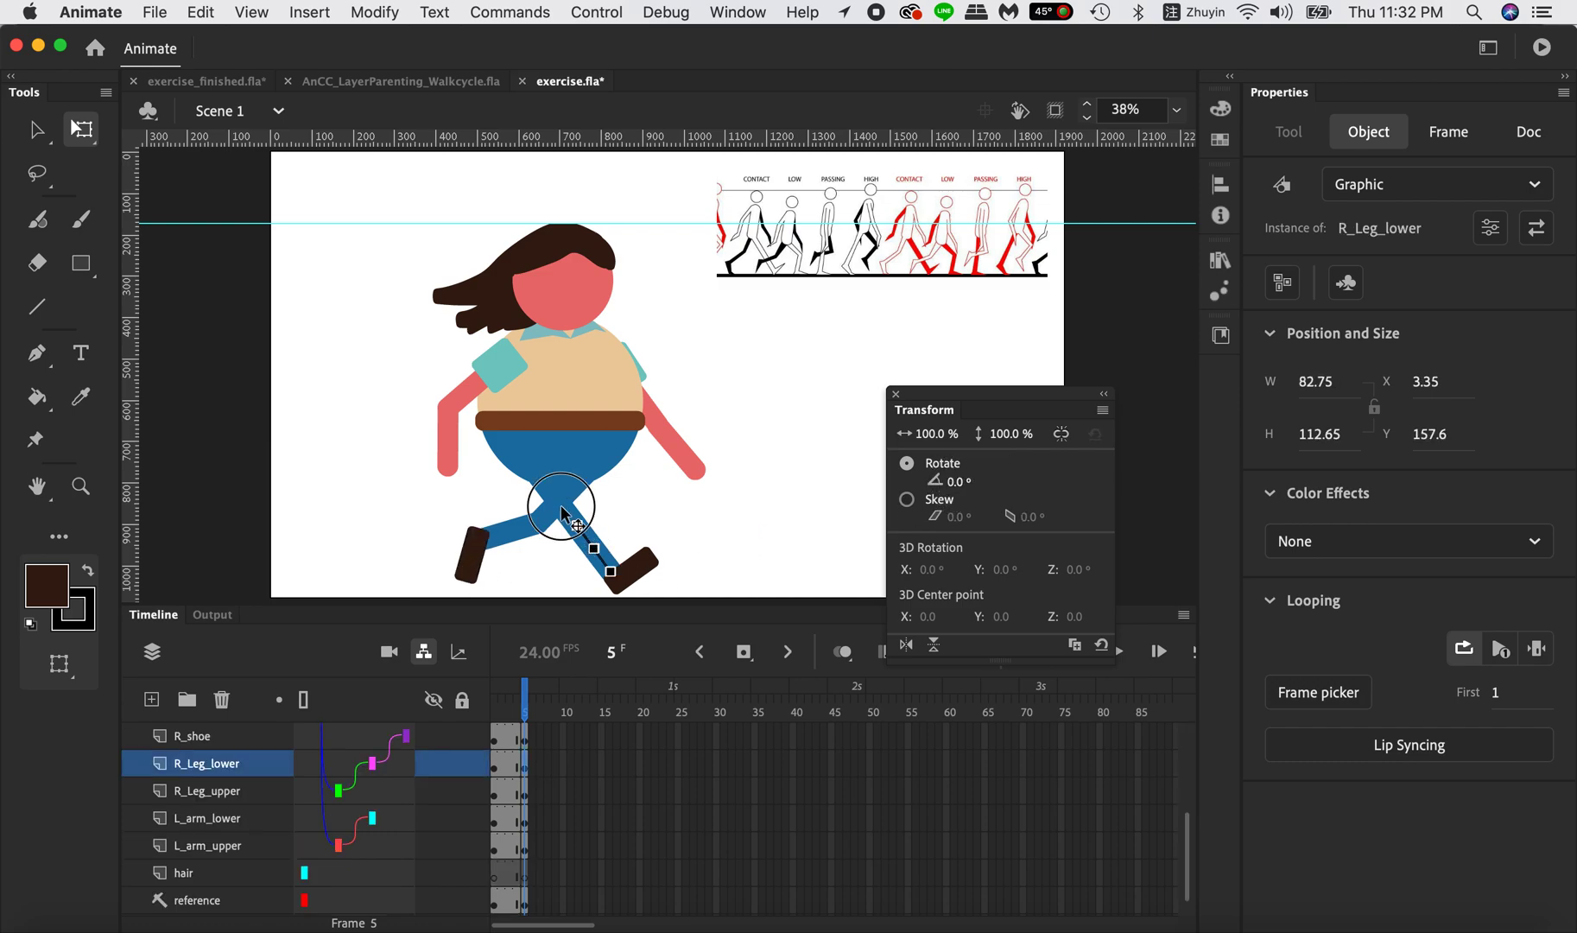
left_click(563, 506)
left_click(603, 549)
left_click_drag(954, 490, 1000, 482)
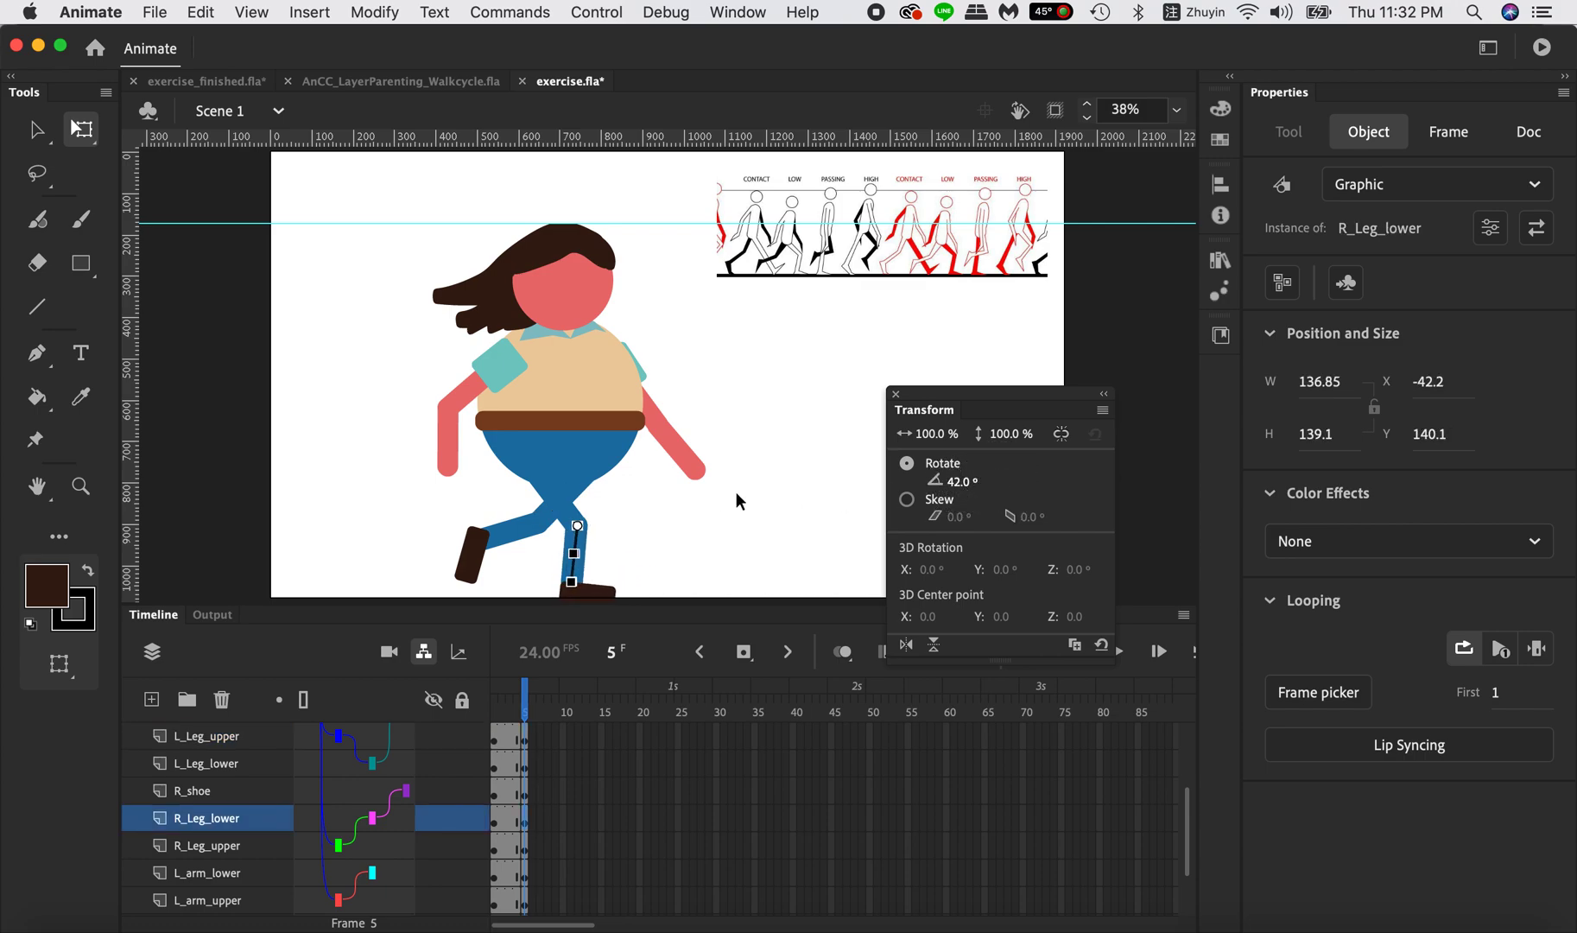
left_click(559, 508)
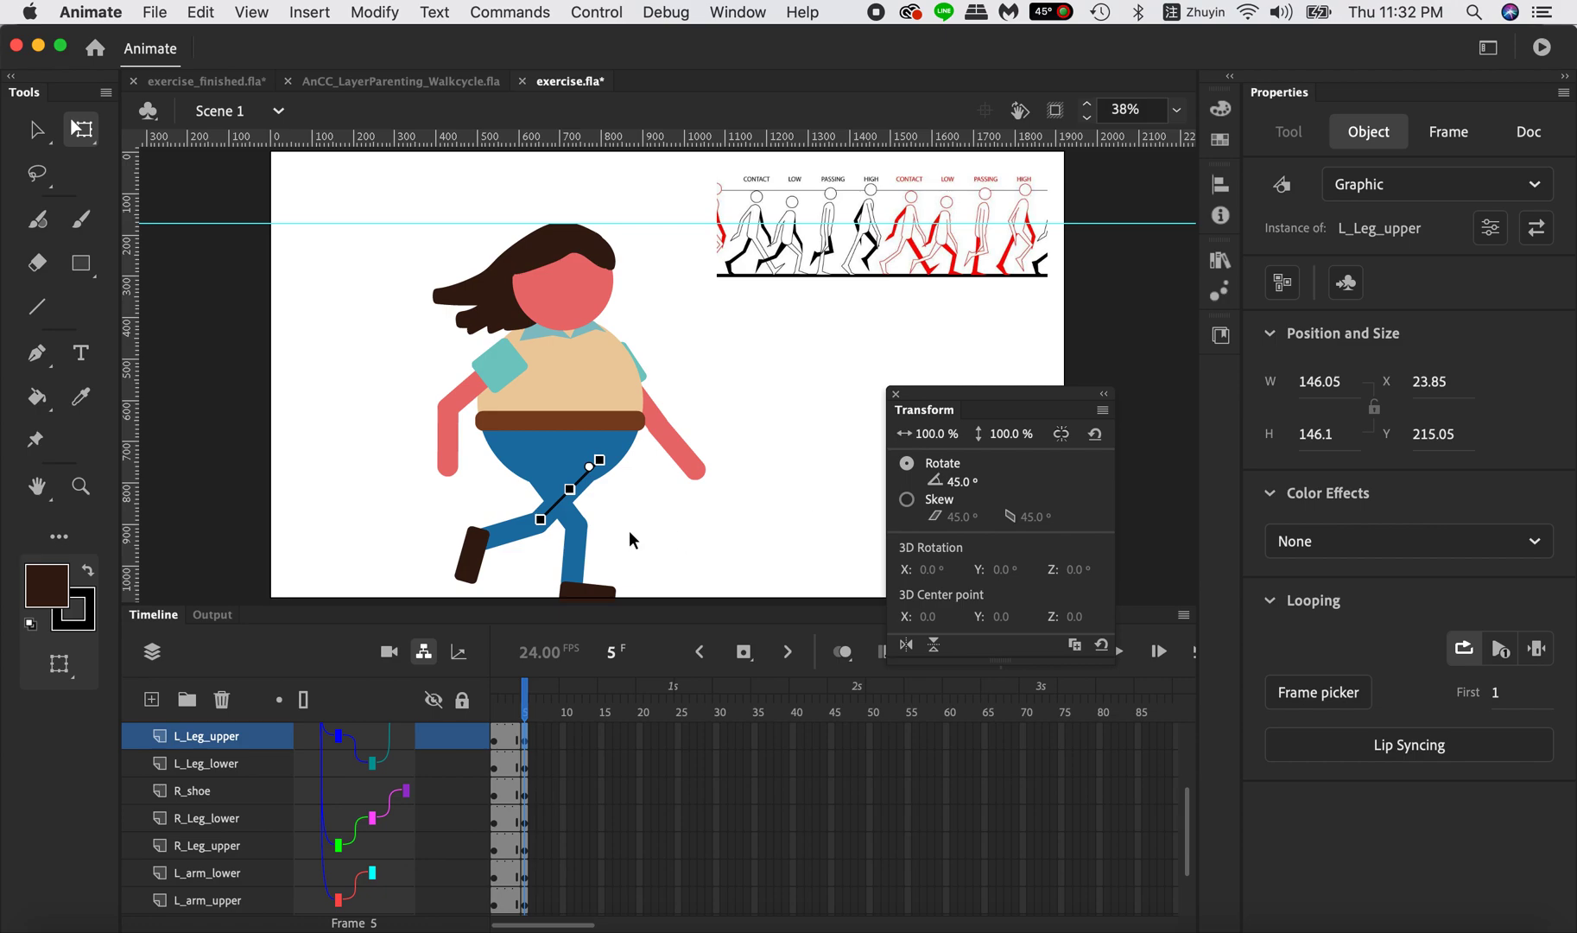
Rotate R_Leg_upper to -42° on frame 5 so the right foot stands flat.
left_click(575, 517)
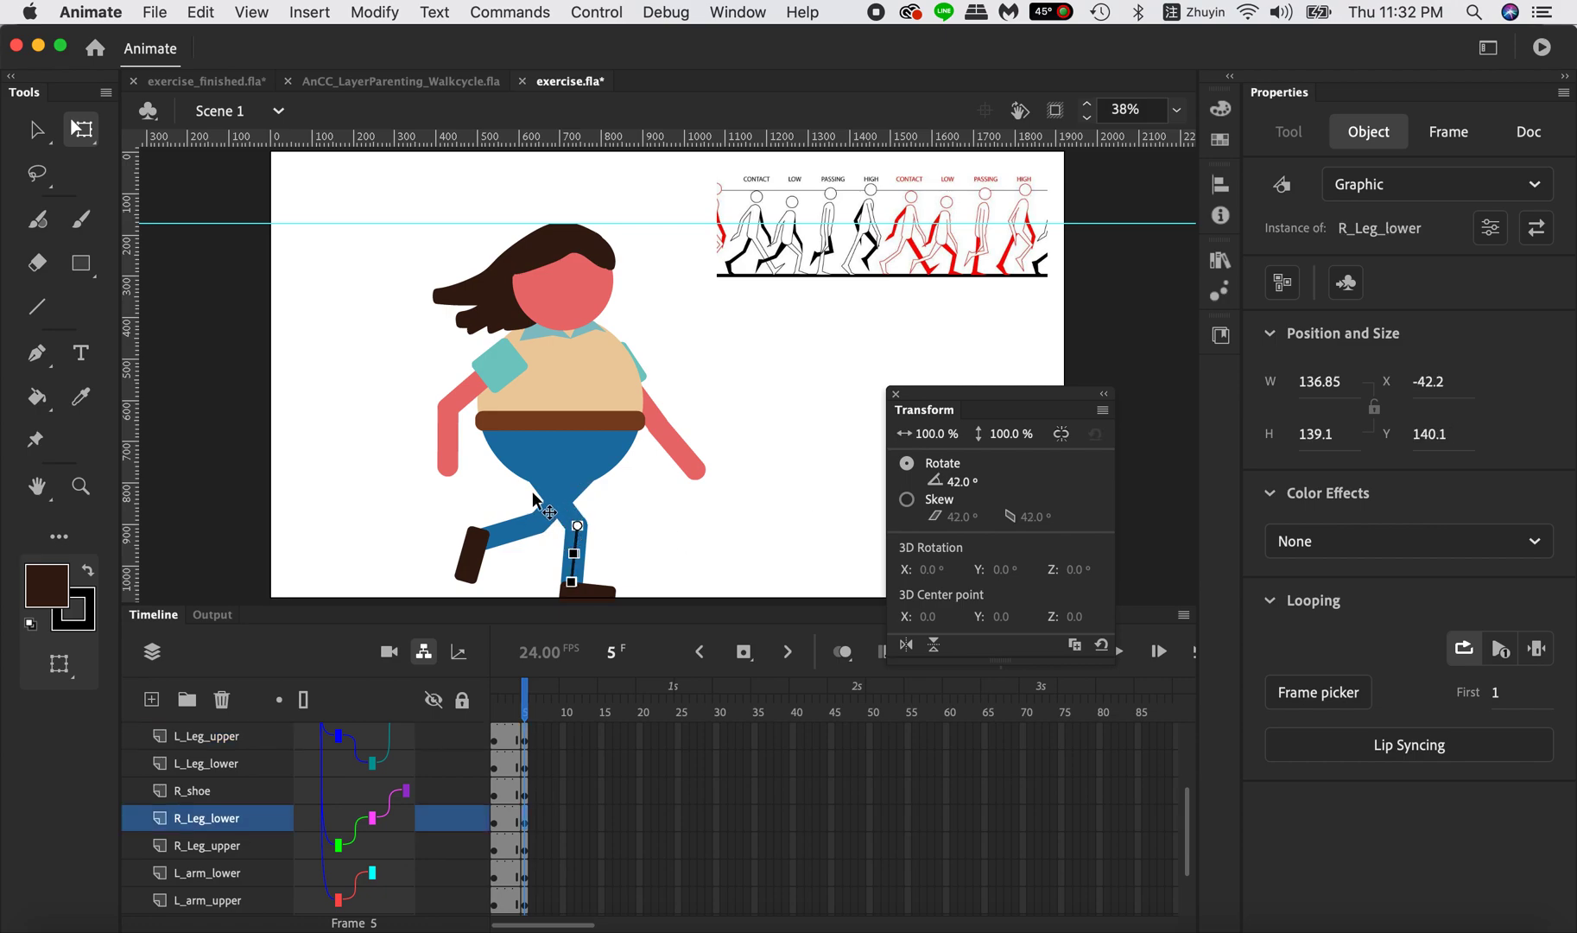
left_click(537, 503)
left_click_drag(957, 480, 957, 481)
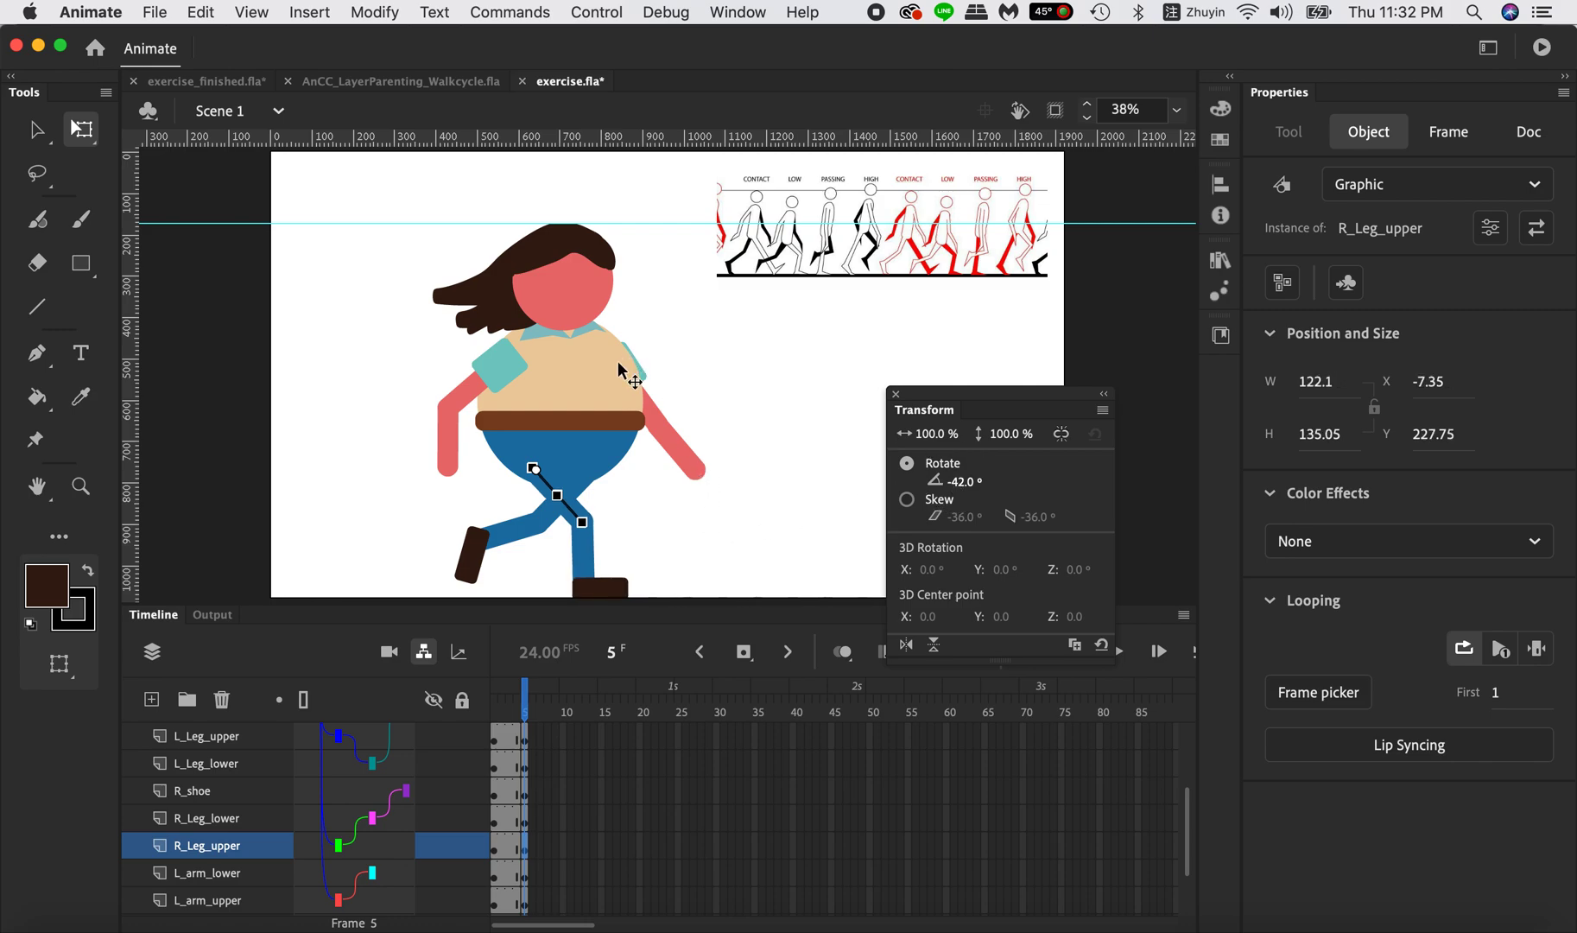
On frame 1, rotate L_arm_upper slightly down toward the body and bend L_arm_lower to -38.2°.
left_click(498, 719)
left_click(501, 627)
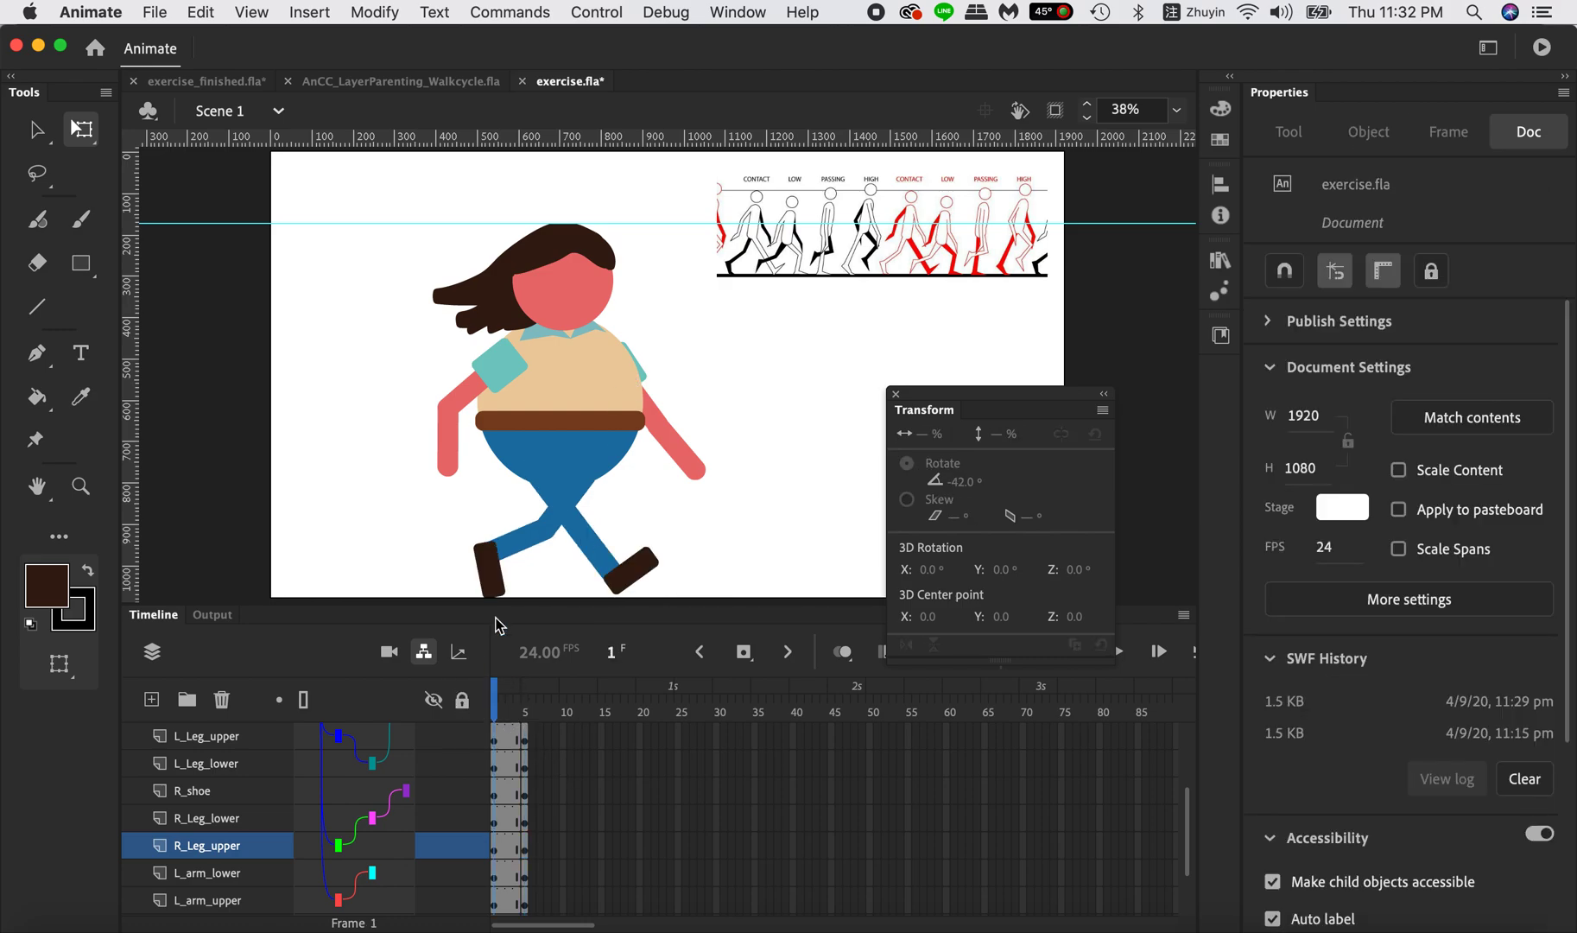
left_click(683, 455)
left_click(639, 363)
left_click(649, 375)
left_click(647, 377)
left_click(647, 377)
left_click(646, 375)
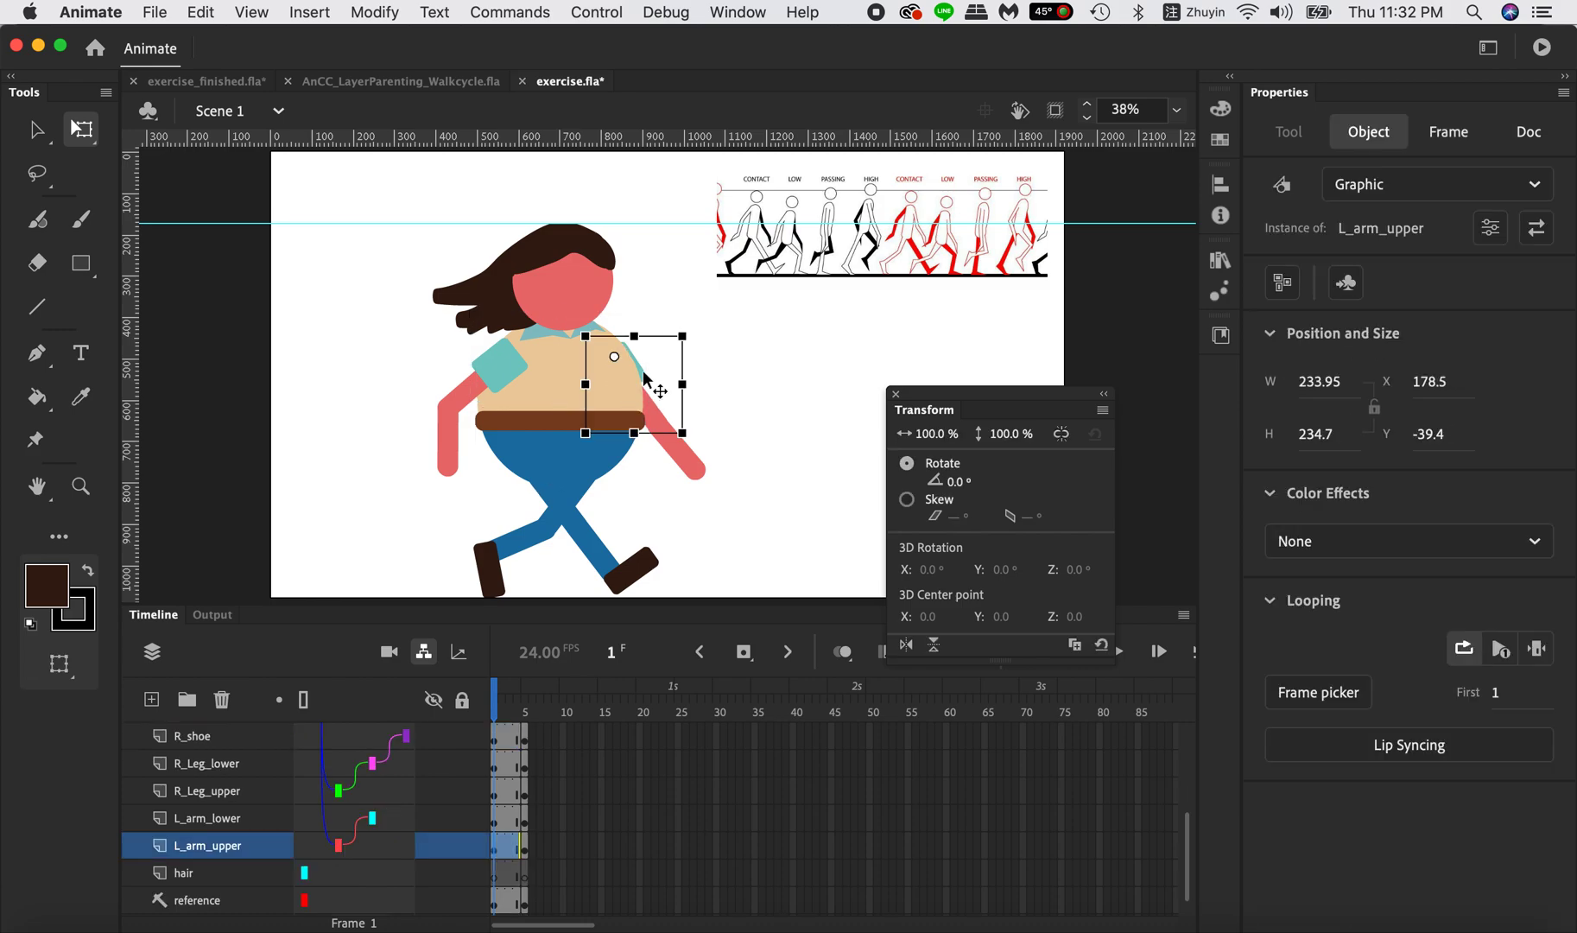
left_click_drag(696, 328, 704, 349)
left_click(666, 489)
left_click_drag(689, 442, 680, 408)
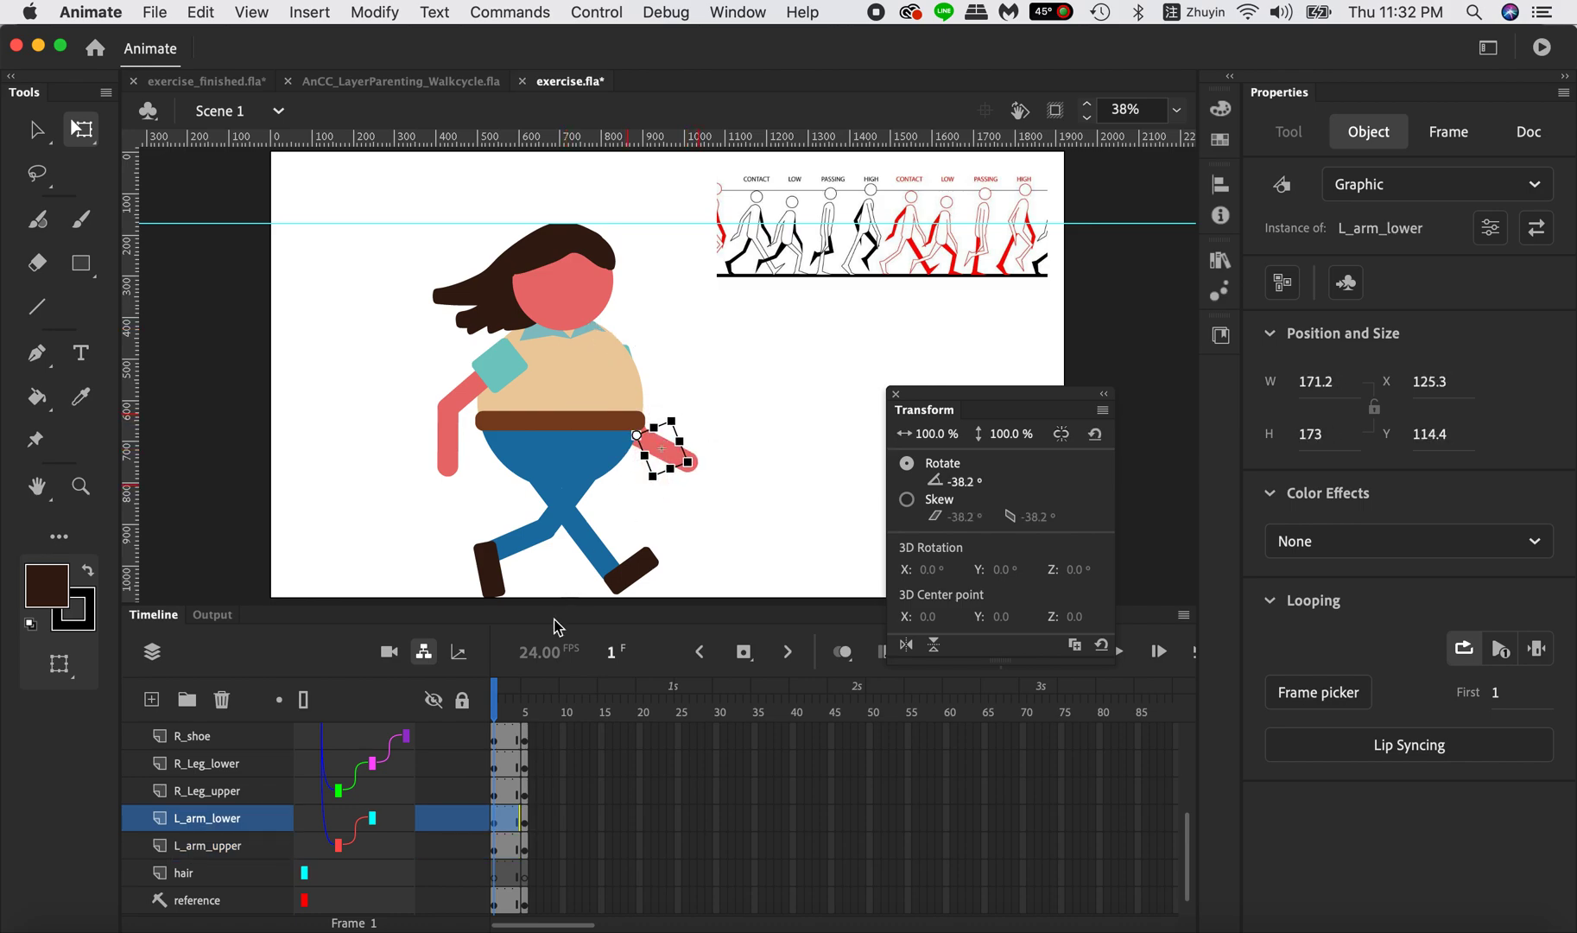
On frame 5, rotate L_arm_upper to 25.5° and L_arm_lower to -24.5° to bring the left arm closer to the body.
left_click(526, 704)
left_click(665, 467)
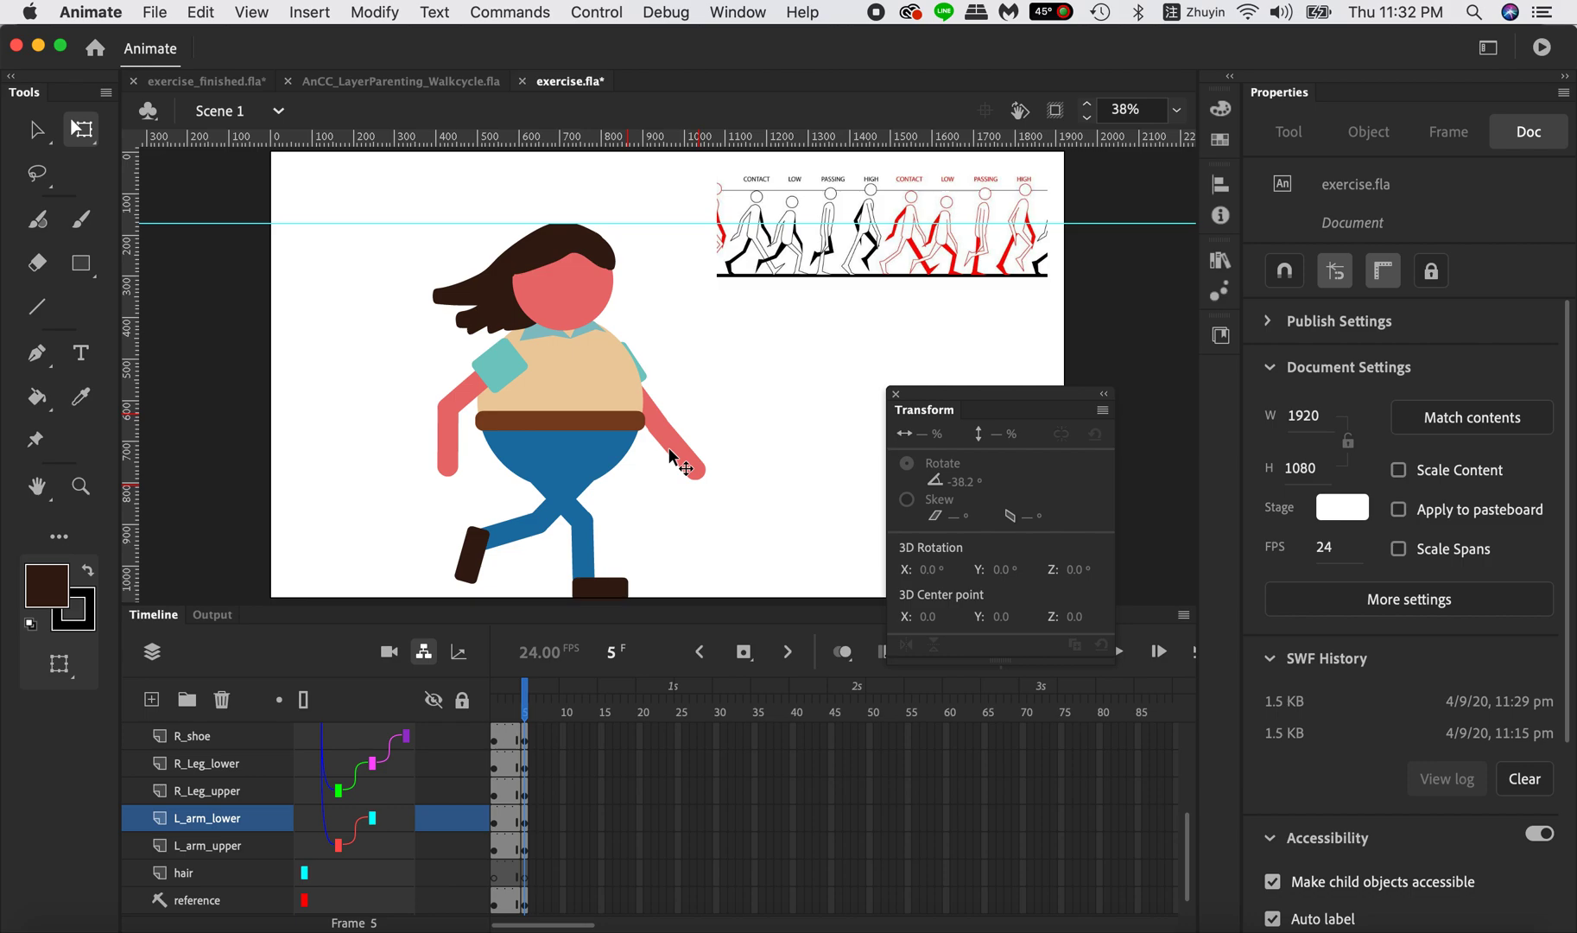
left_click(646, 370)
left_click_drag(699, 333, 691, 366)
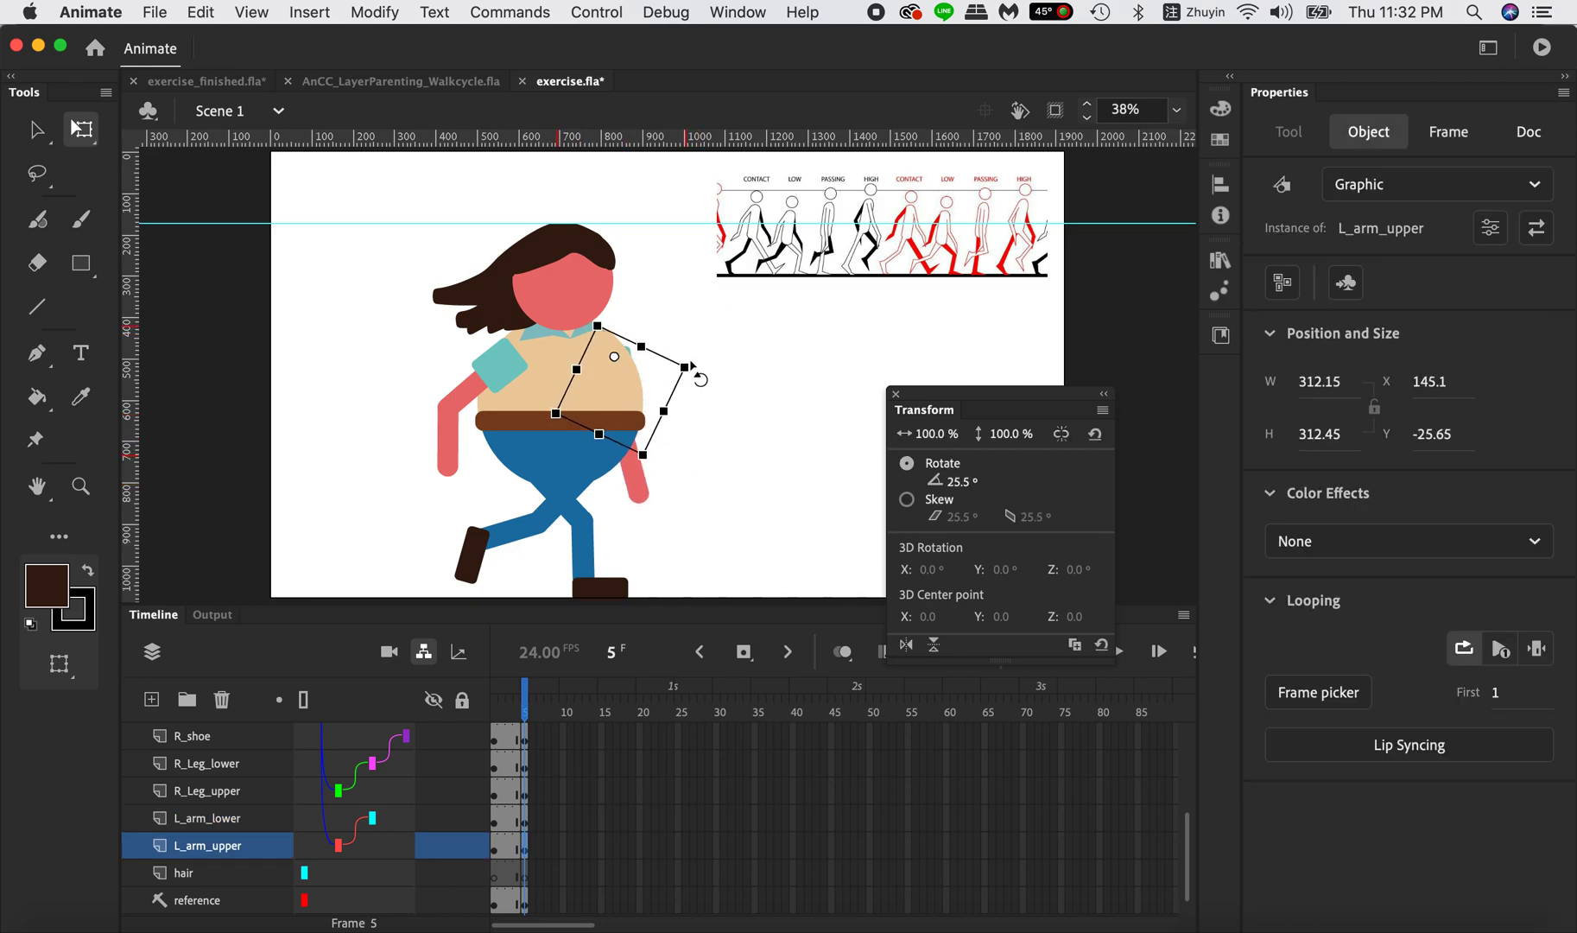
left_click(641, 493)
left_click_drag(673, 455, 675, 439)
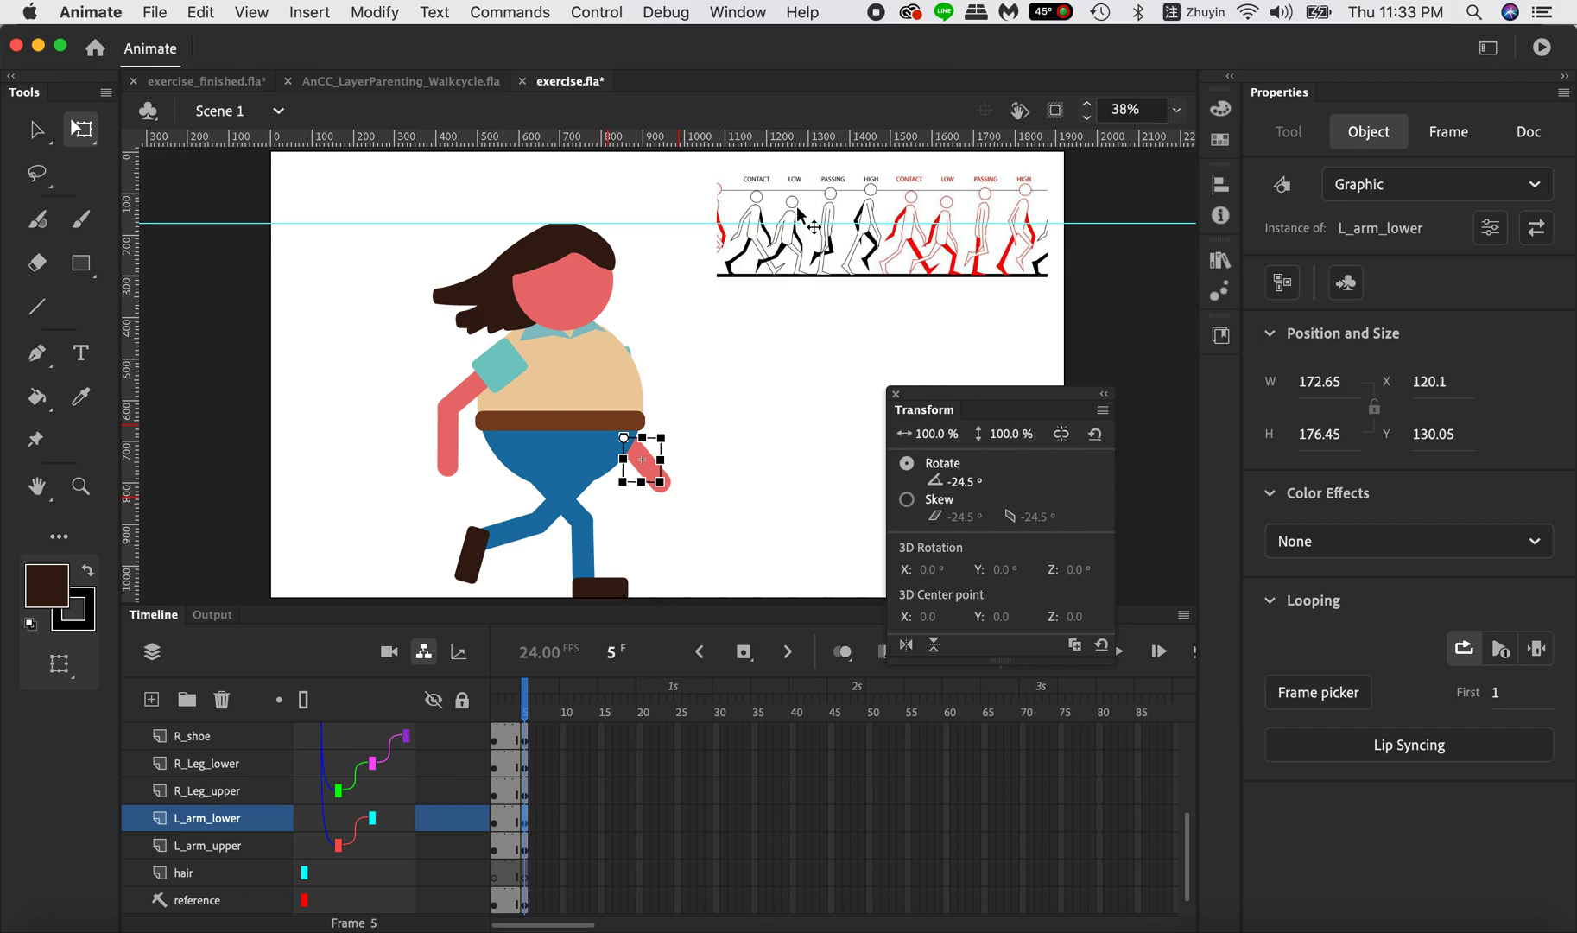
On frame 5, bend the right knee further by rotating R_Leg_upper to -55° and R_Leg_lower to 54°.
left_click(587, 522)
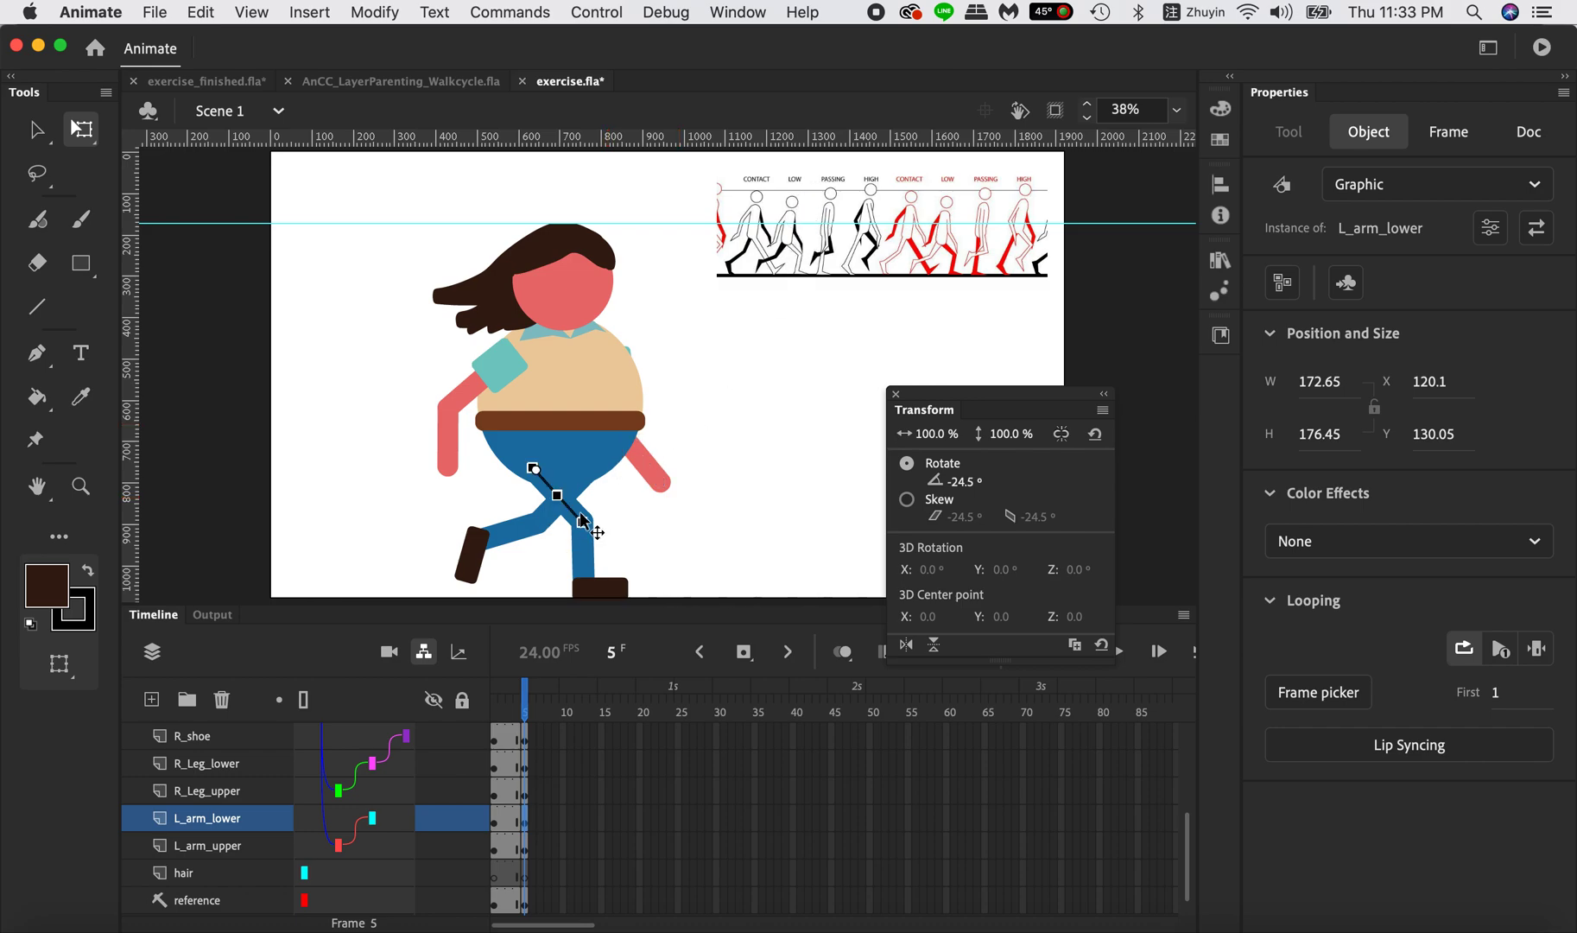
mouse_move(964, 482)
left_mouse_down()
mouse_move(939, 484)
mouse_move(999, 479)
mouse_move(957, 480)
mouse_move(976, 481)
left_mouse_up()
left_click(604, 551)
Lower the body on frame 5 to X 688.95, Y 626.05 so the front foot meets the ground.
left_click(579, 391)
mouse_move(585, 363)
left_mouse_down()
mouse_move(610, 355)
mouse_move(597, 364)
left_mouse_up()
key("super+z")
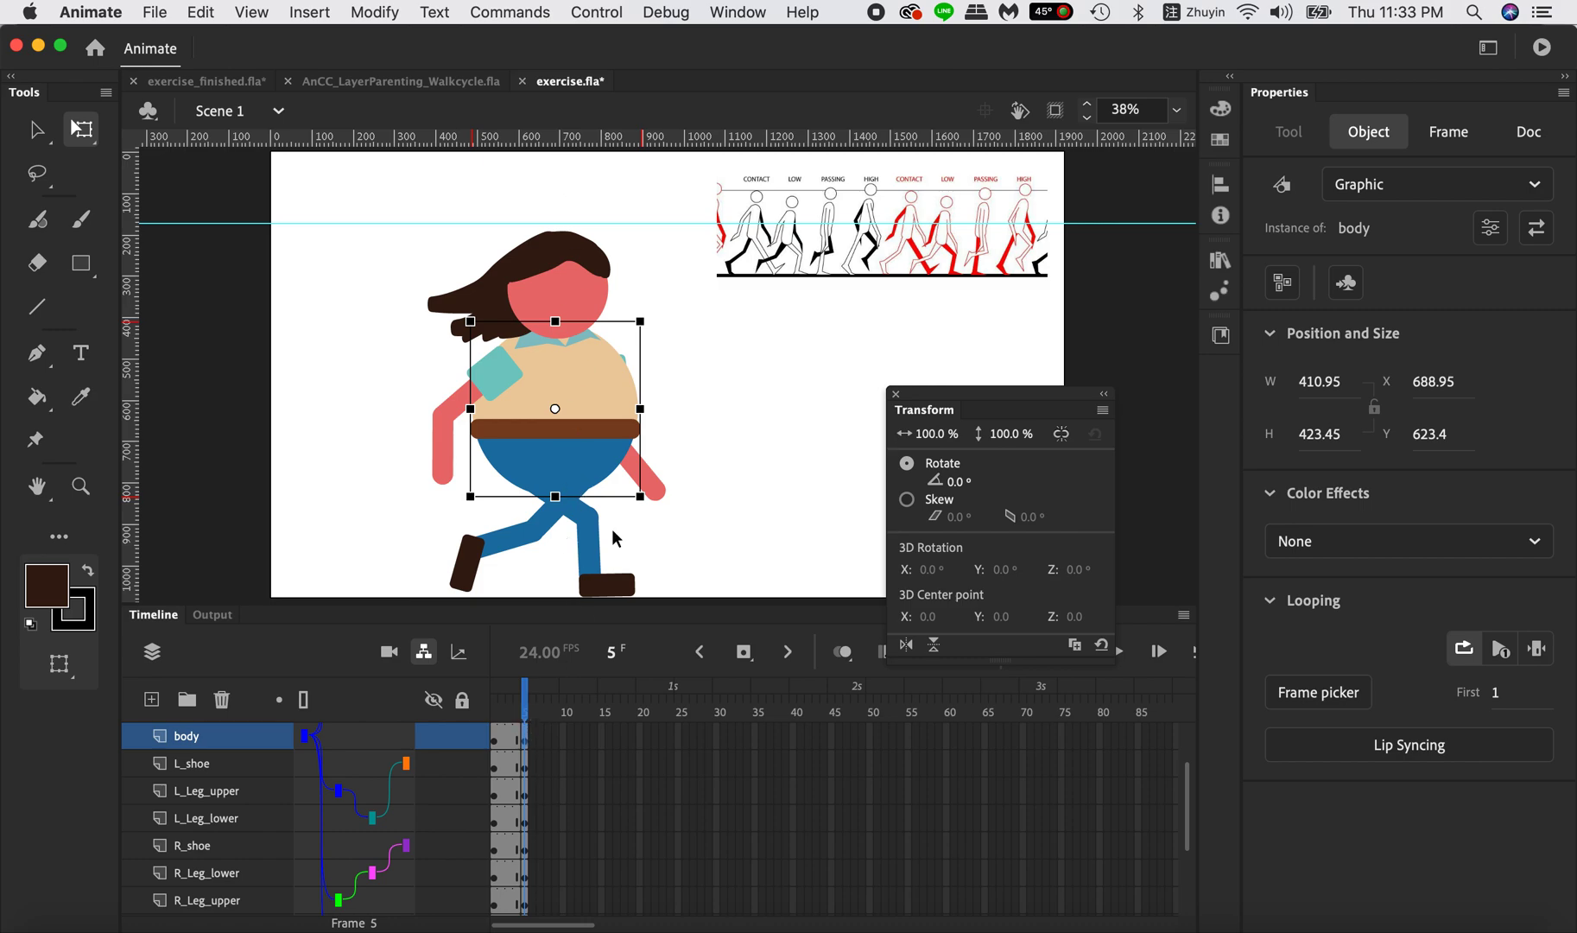
key("Down")
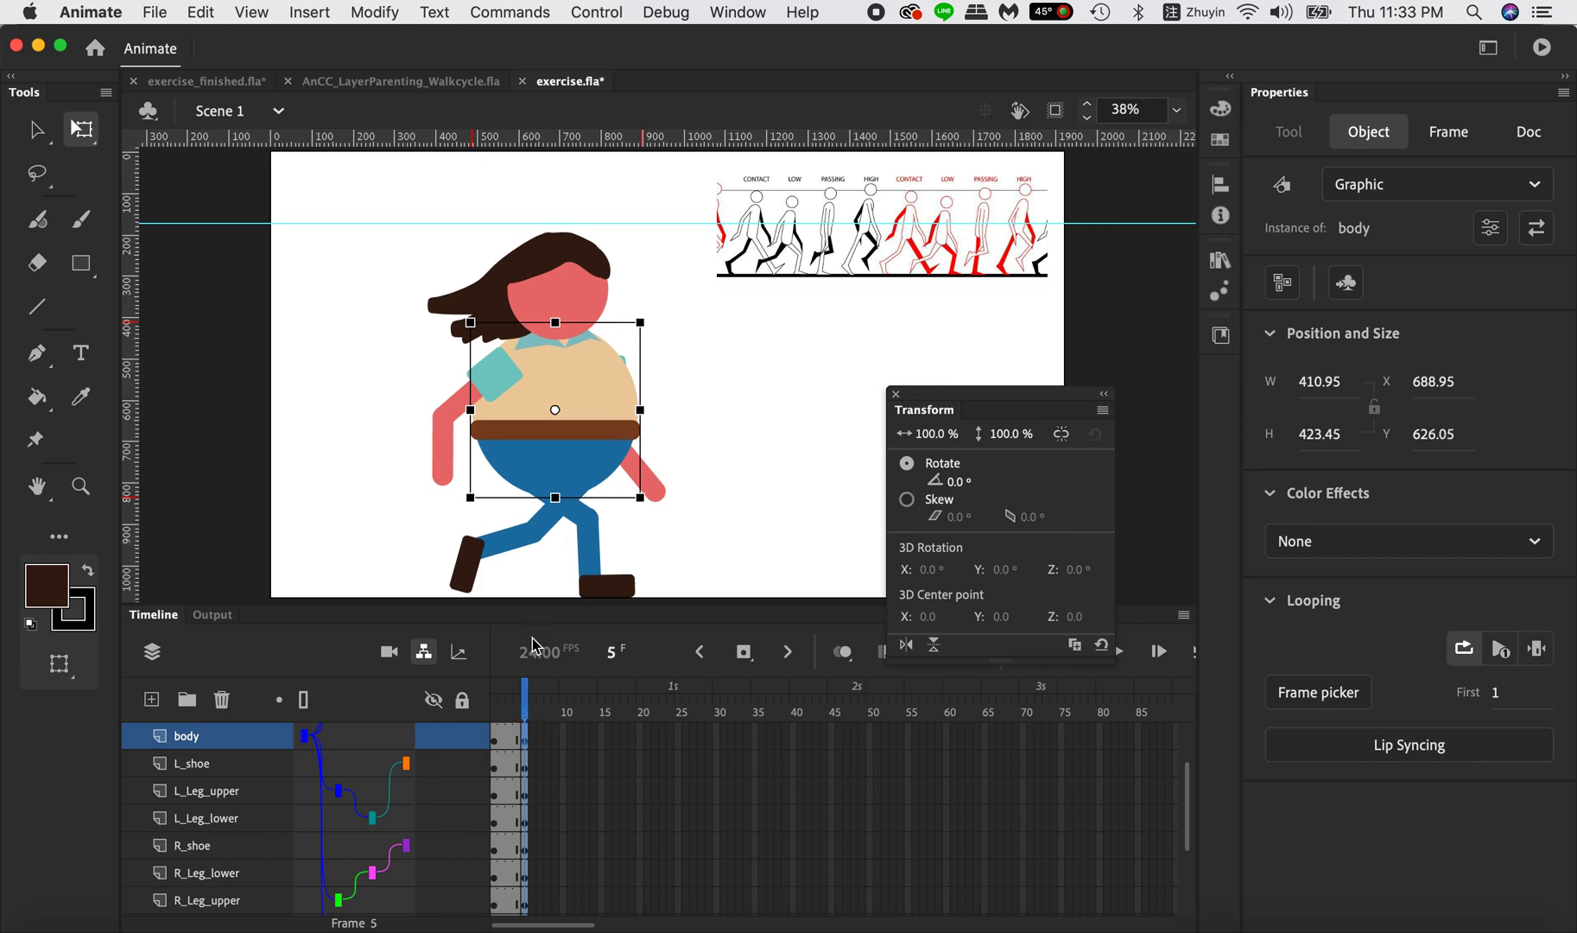
On frame 5, swing the right arm by rotating R_arm_upper to 30.2° and tilt the head forward to 4°.
mouse_move(525, 691)
left_mouse_down()
mouse_move(499, 696)
mouse_move(540, 698)
mouse_move(506, 695)
mouse_move(525, 695)
left_mouse_up()
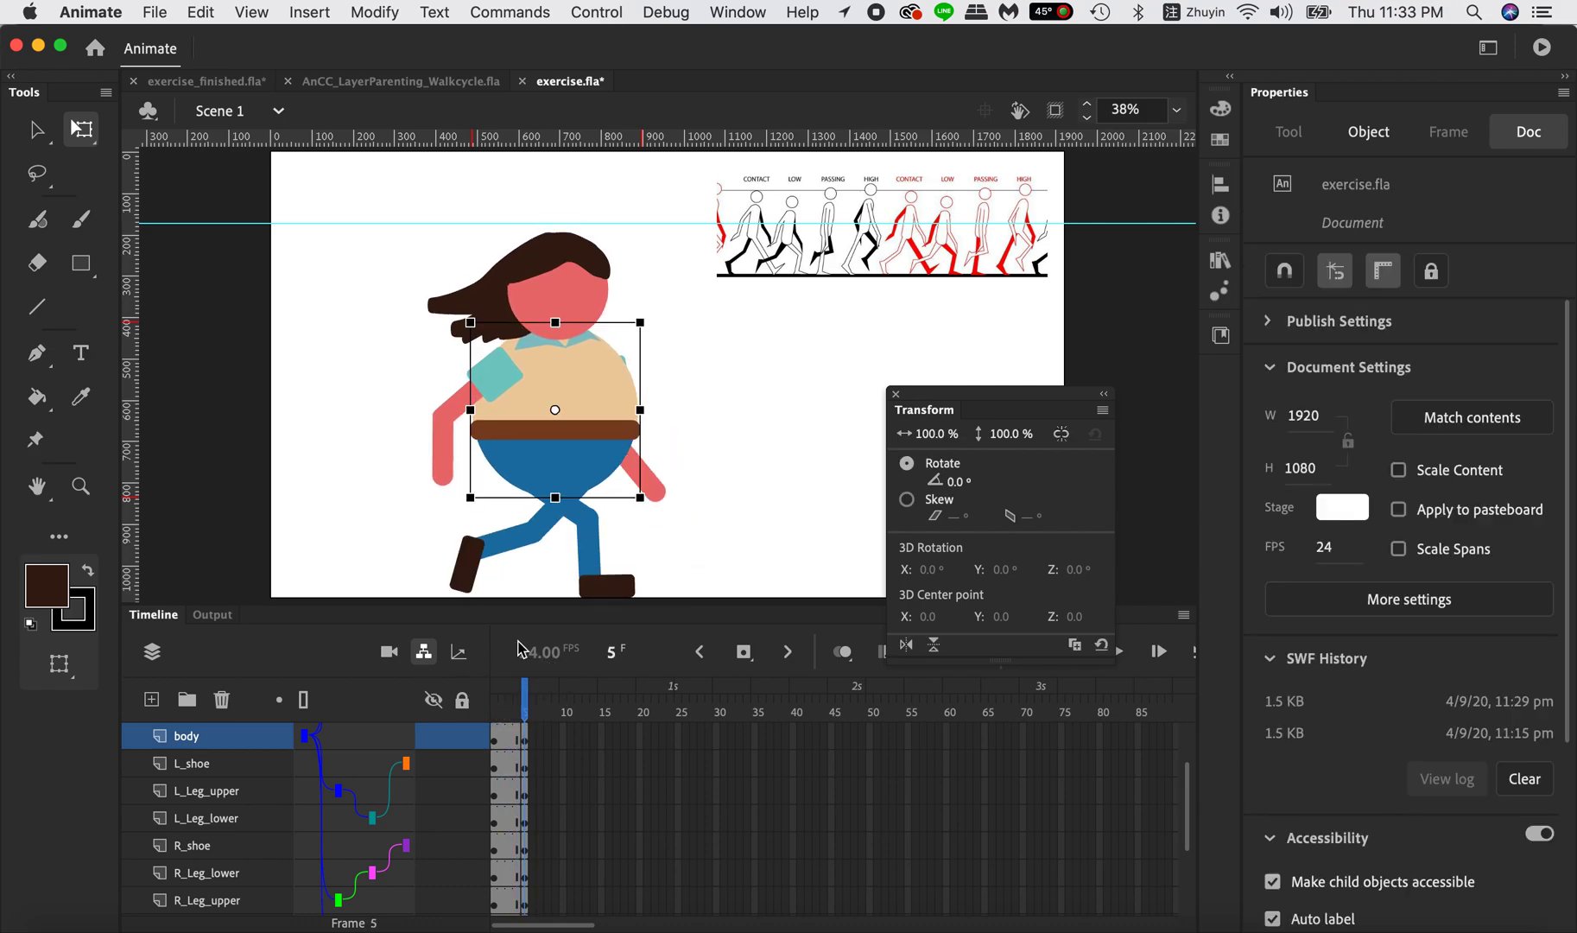
left_click(495, 380)
left_click_drag(543, 366, 544, 364)
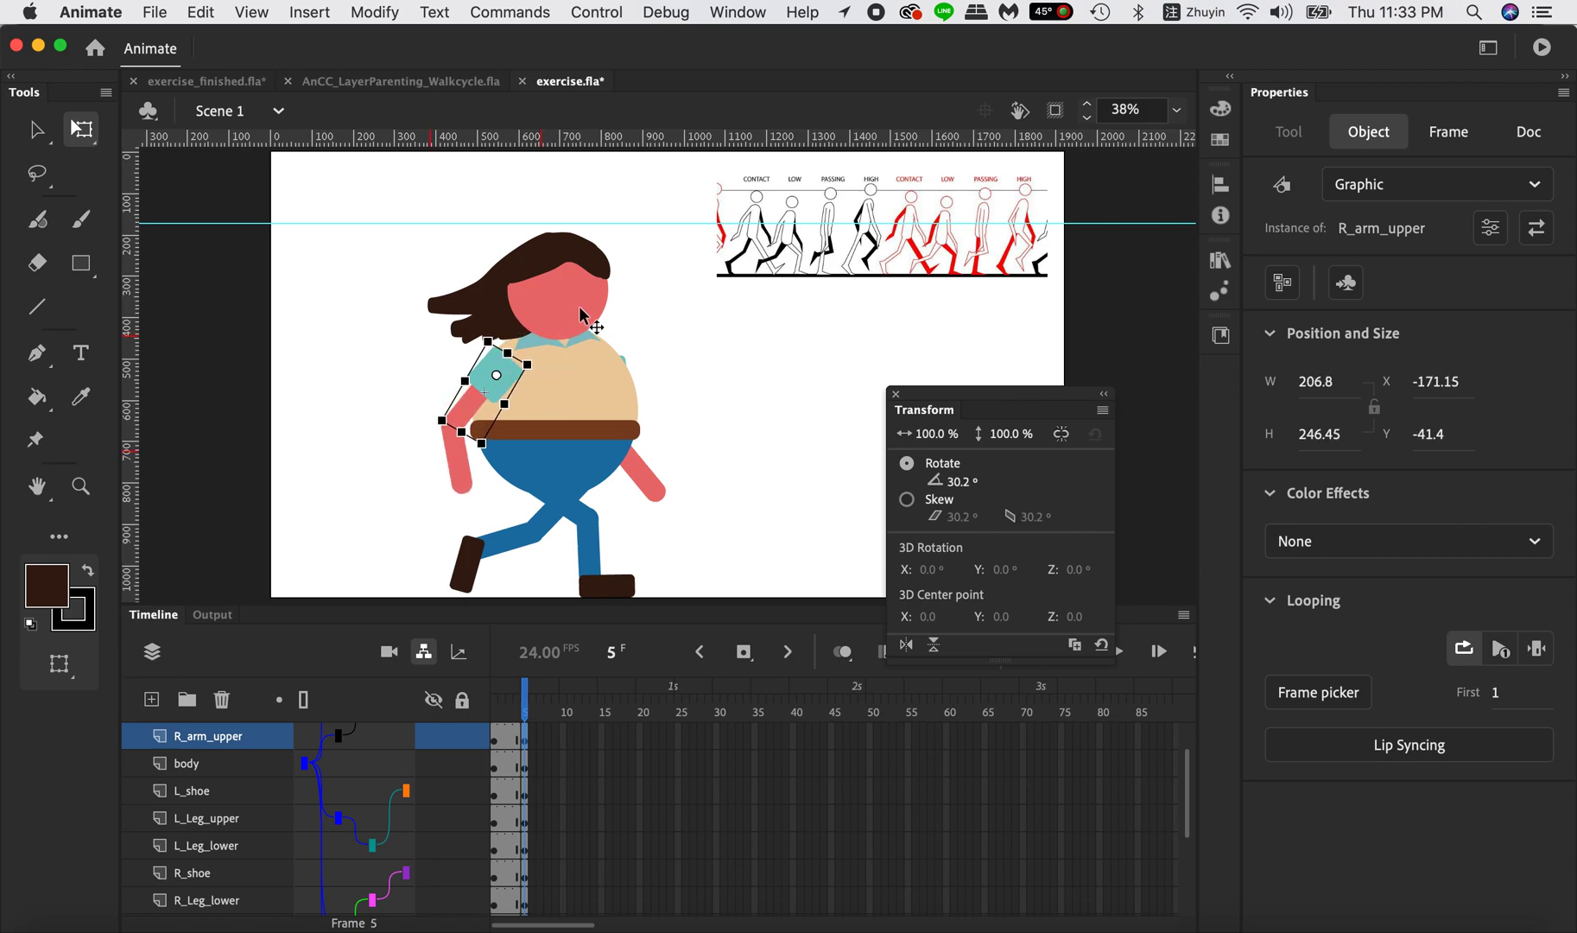
left_click(596, 281)
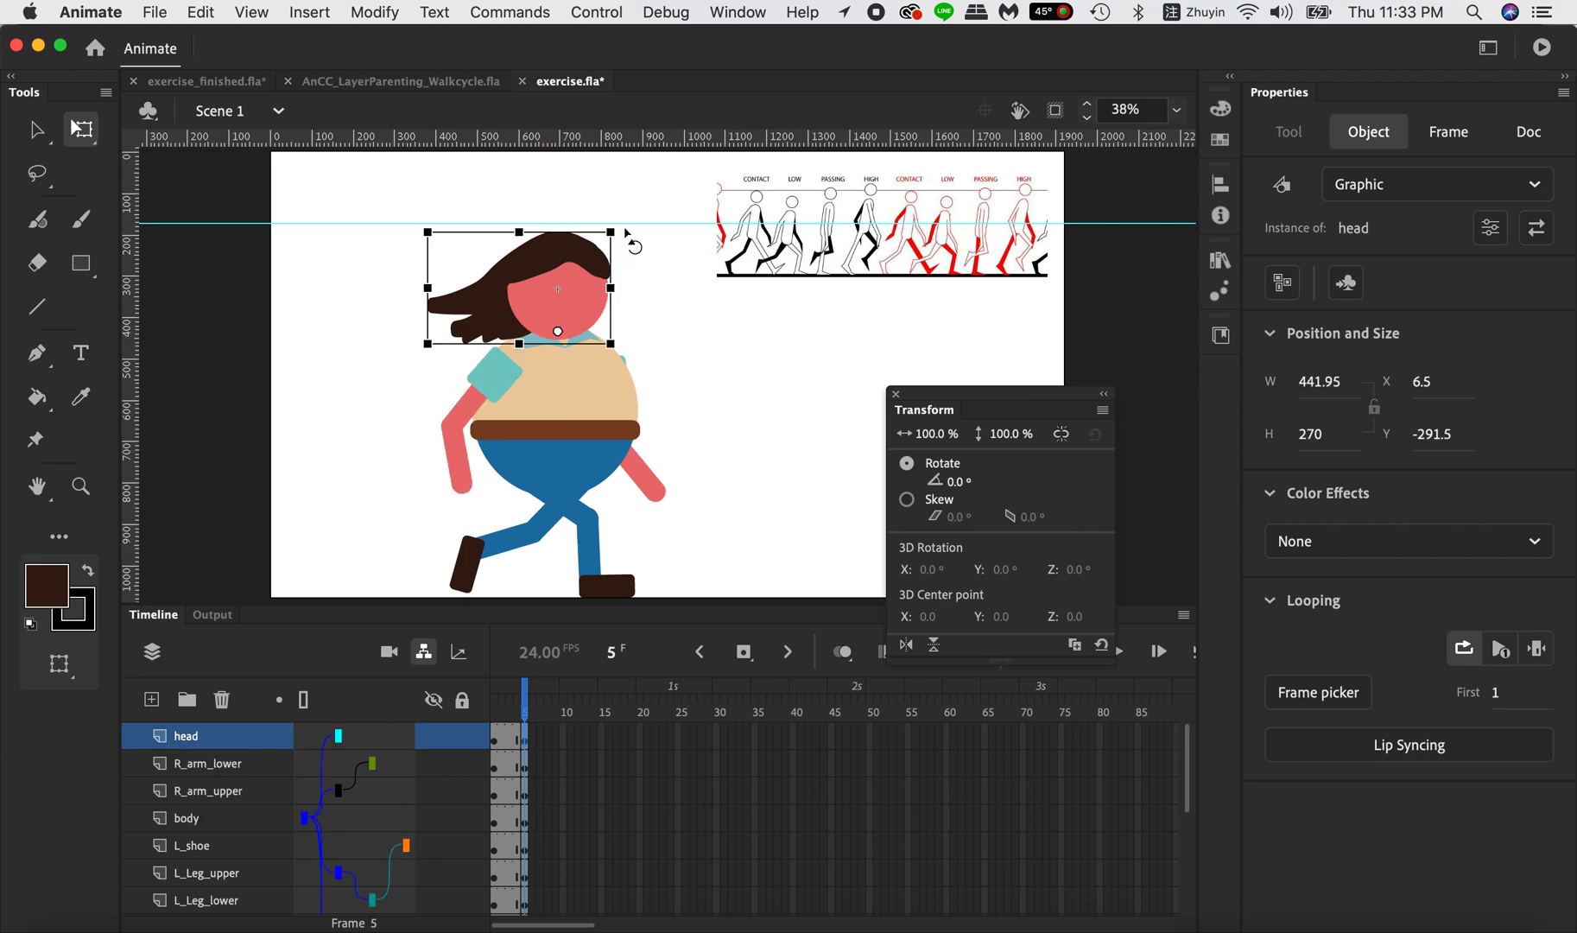
left_click_drag(628, 233, 639, 238)
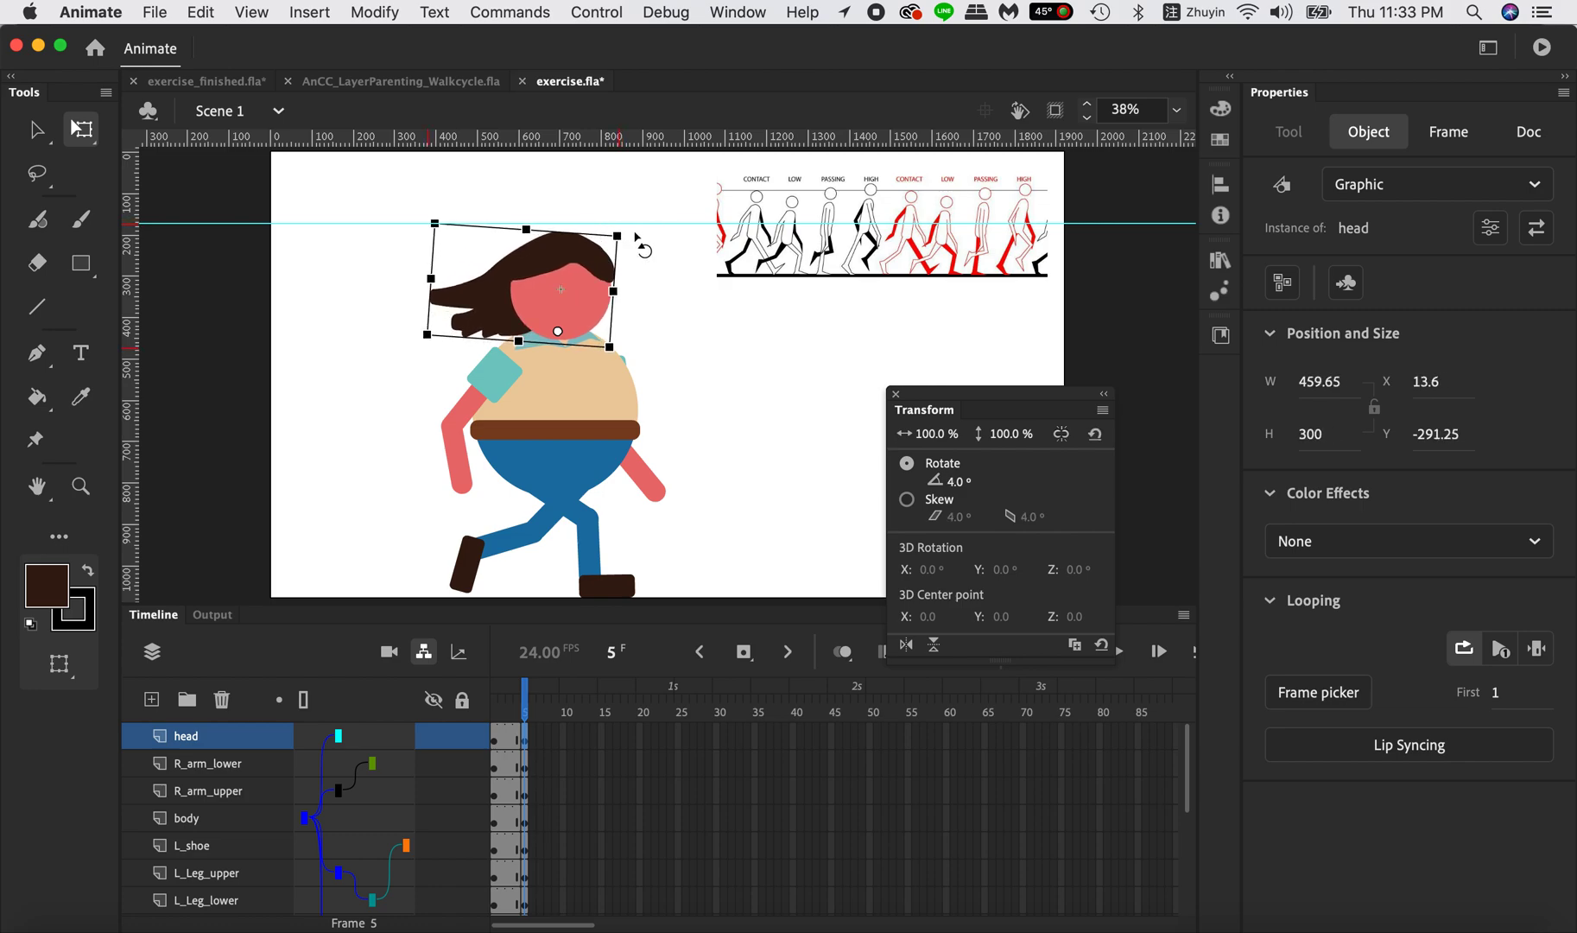
Insert keyframes at frame 10 on all layers from head down to reference.
left_click(563, 738)
left_click_drag(563, 738, 563, 686)
scroll(581, 848, "down", 5)
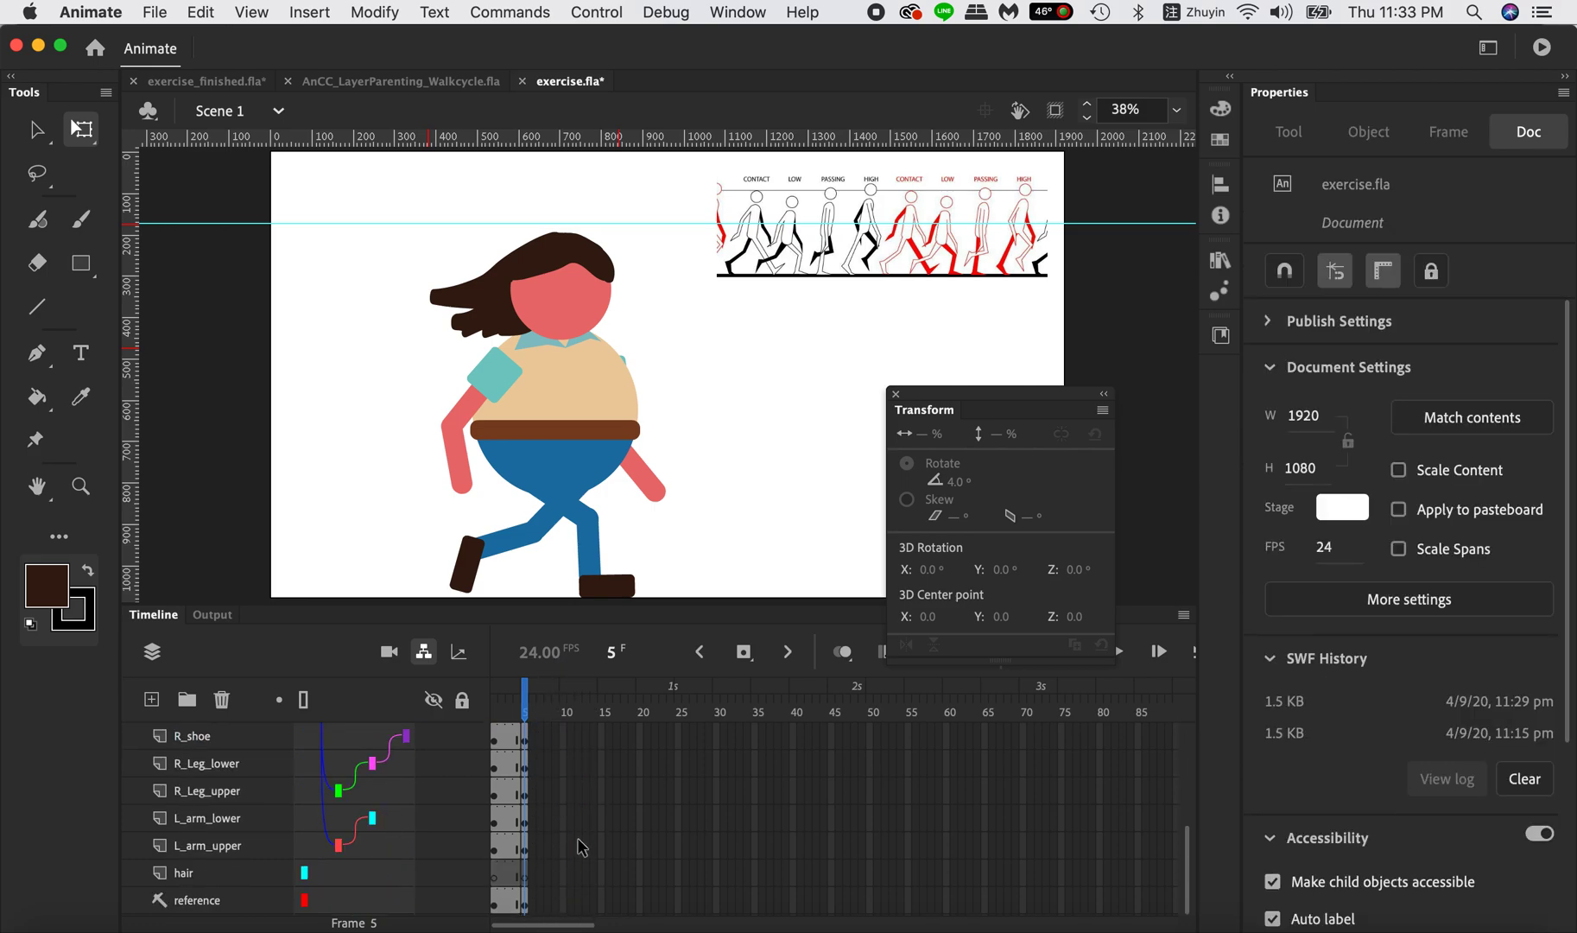
left_click(562, 901, "shift")
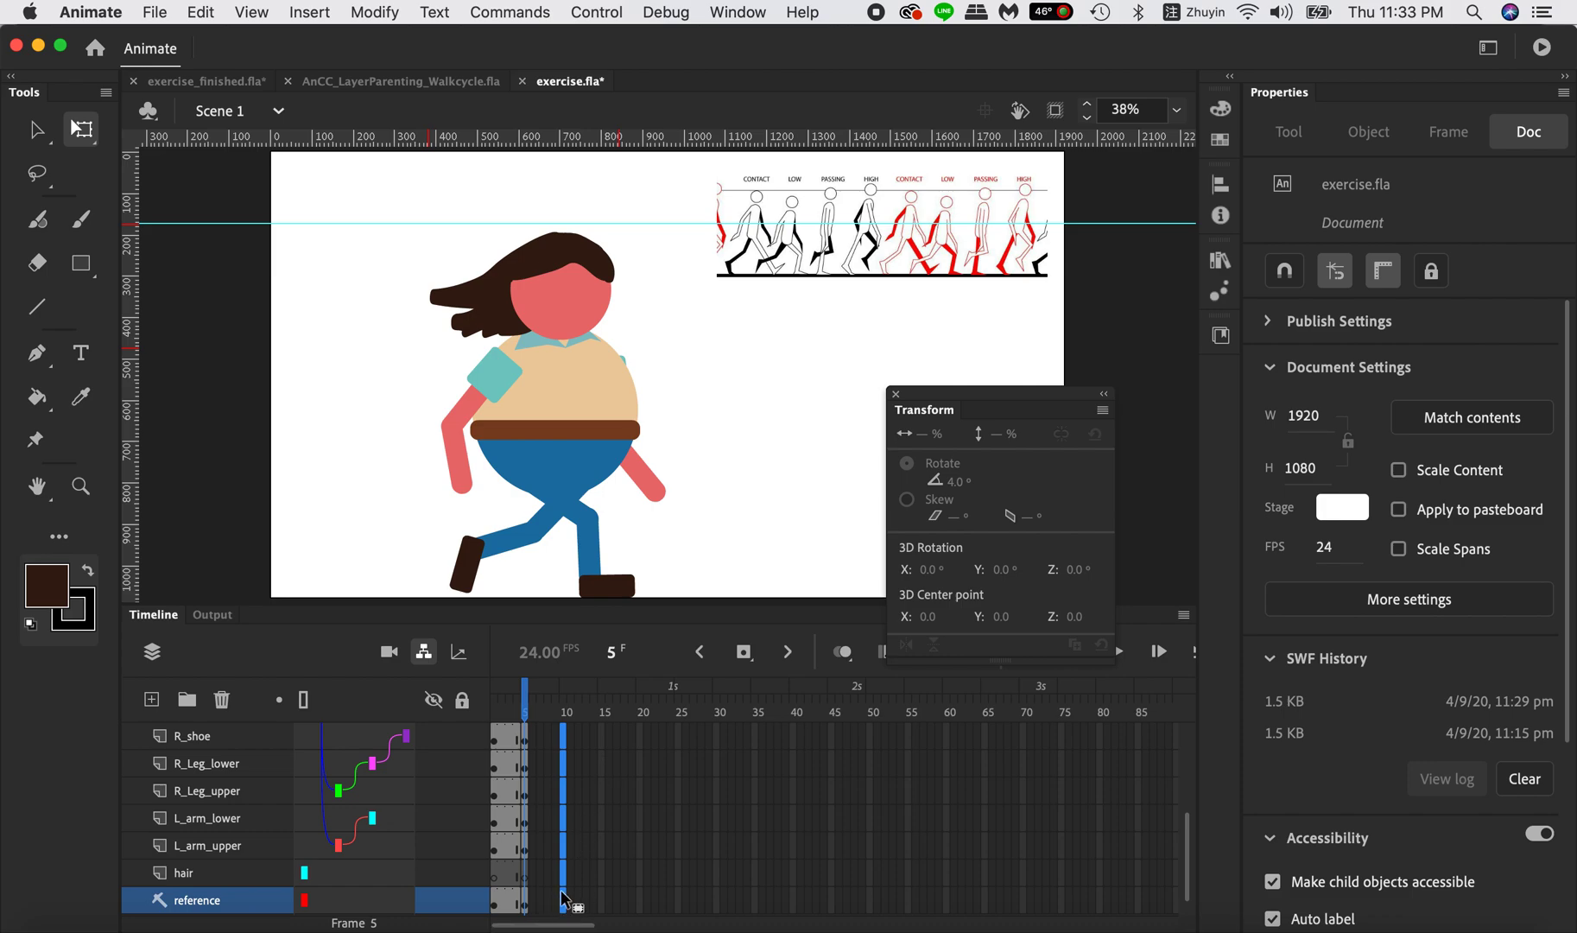
left_click(744, 651)
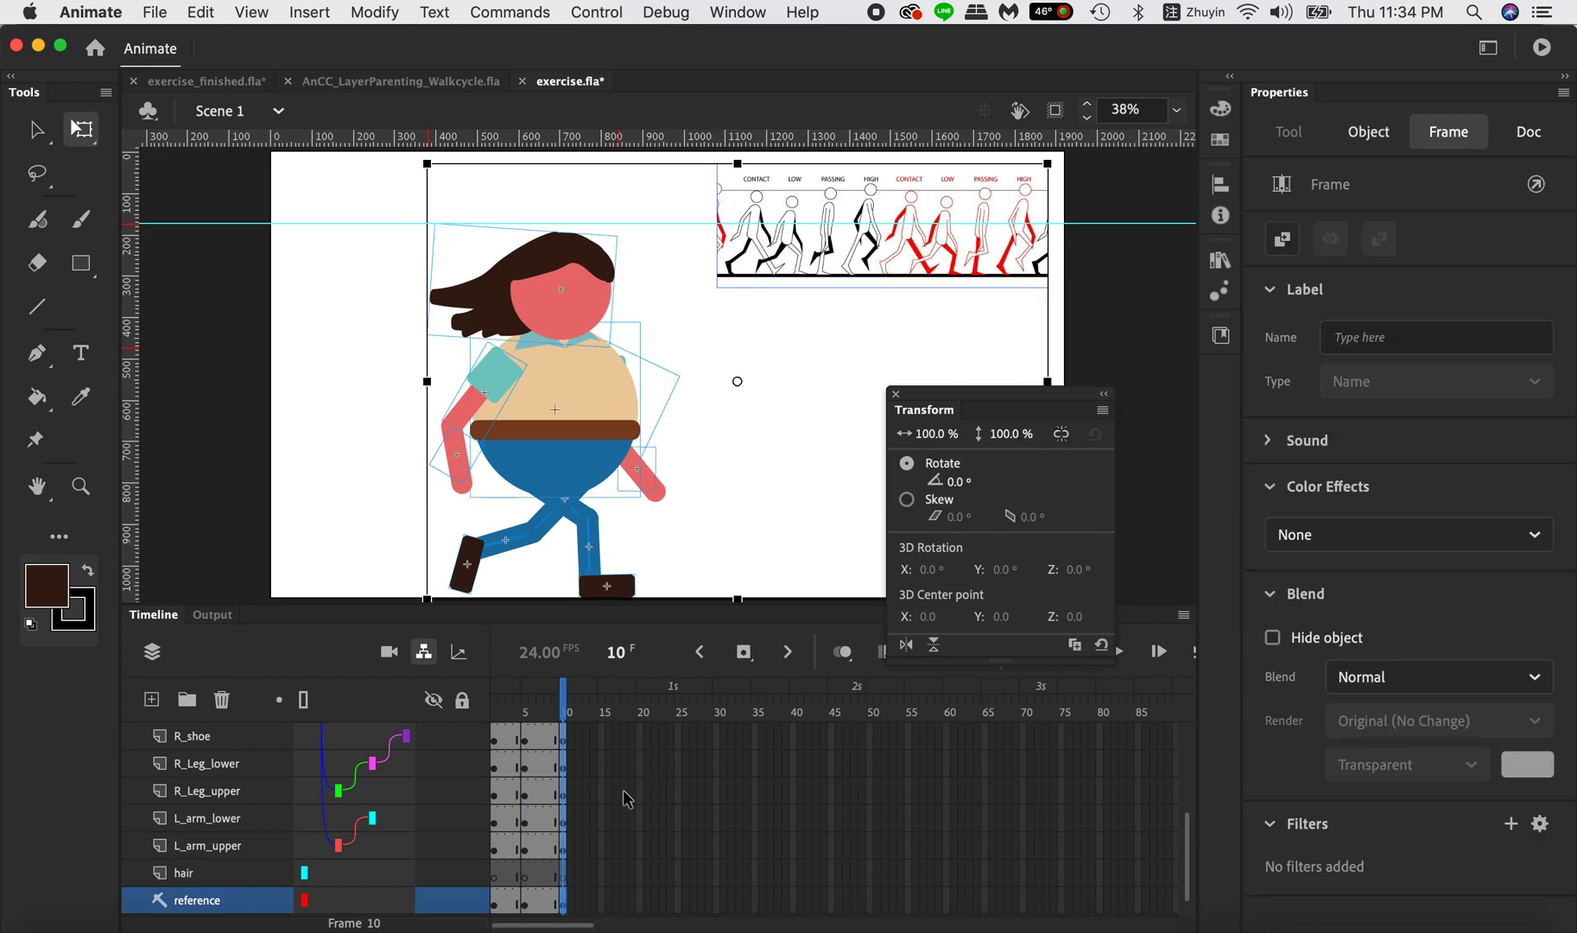
scroll(600, 777, "up", 5)
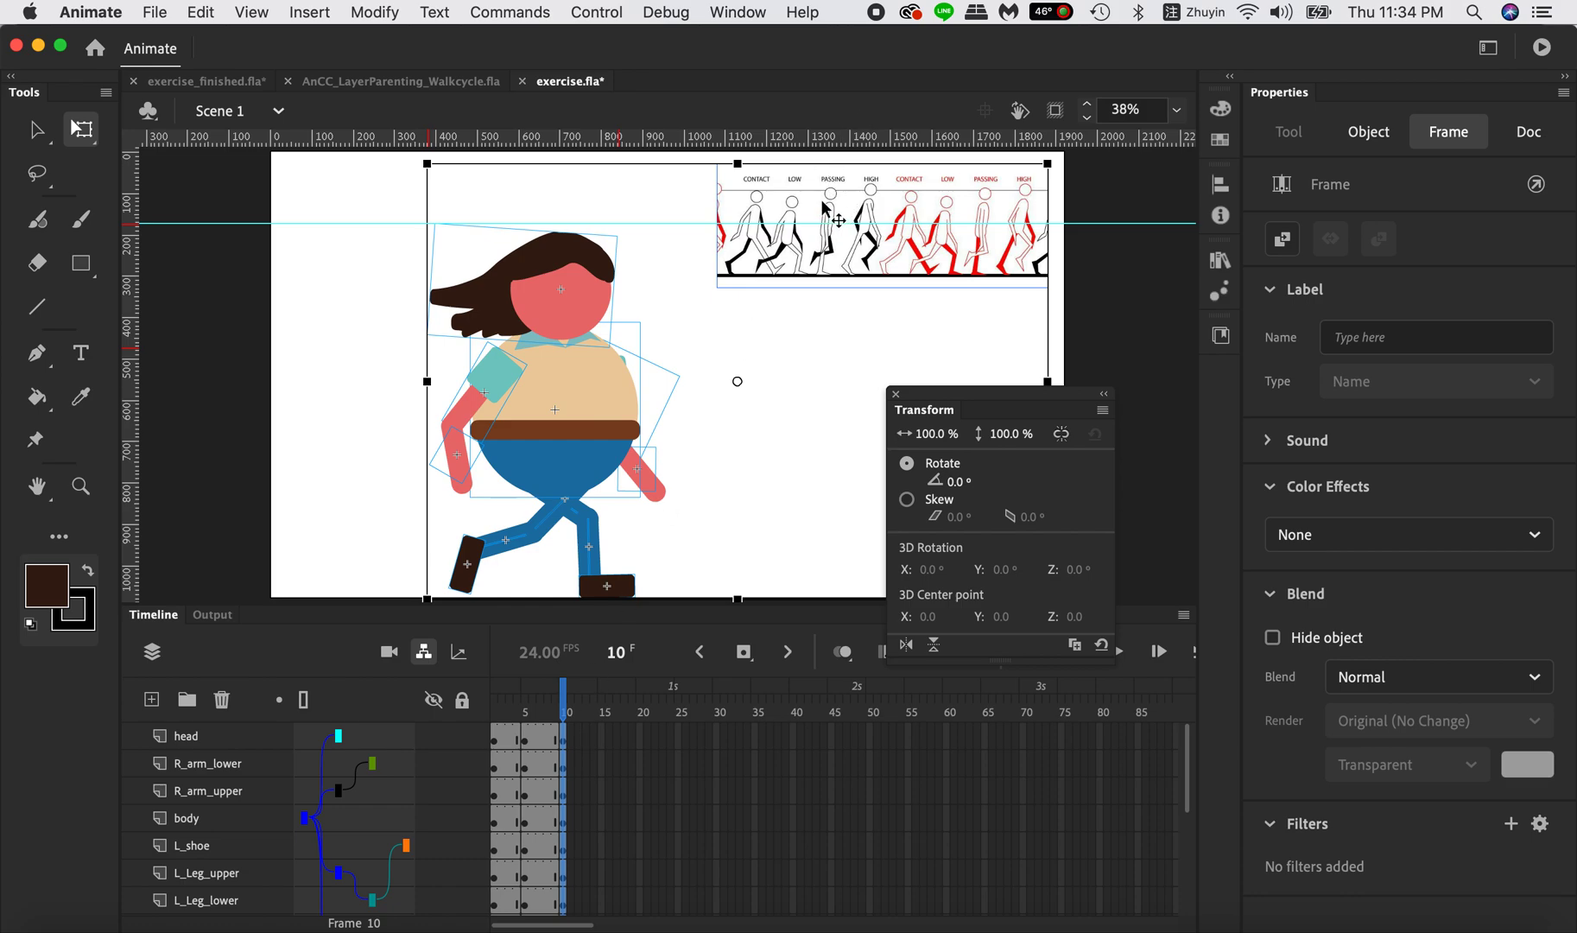
left_click(736, 428)
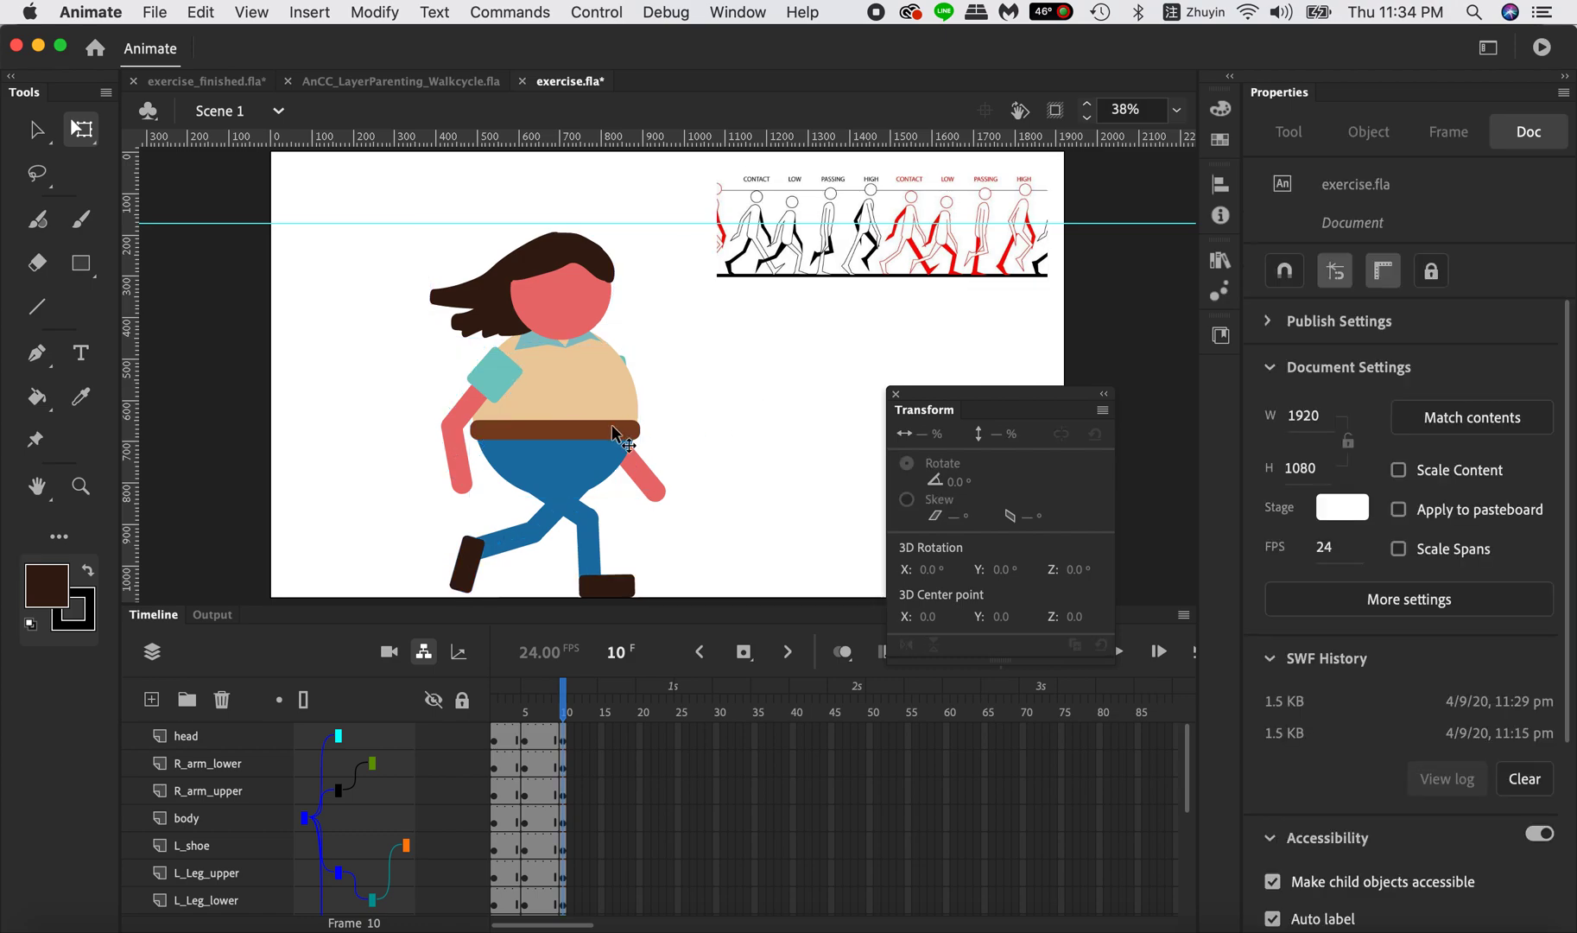
Raise the body on frame 10 to Y 576.45 for the passing pose.
left_click(577, 397)
left_click_drag(578, 399, 584, 378)
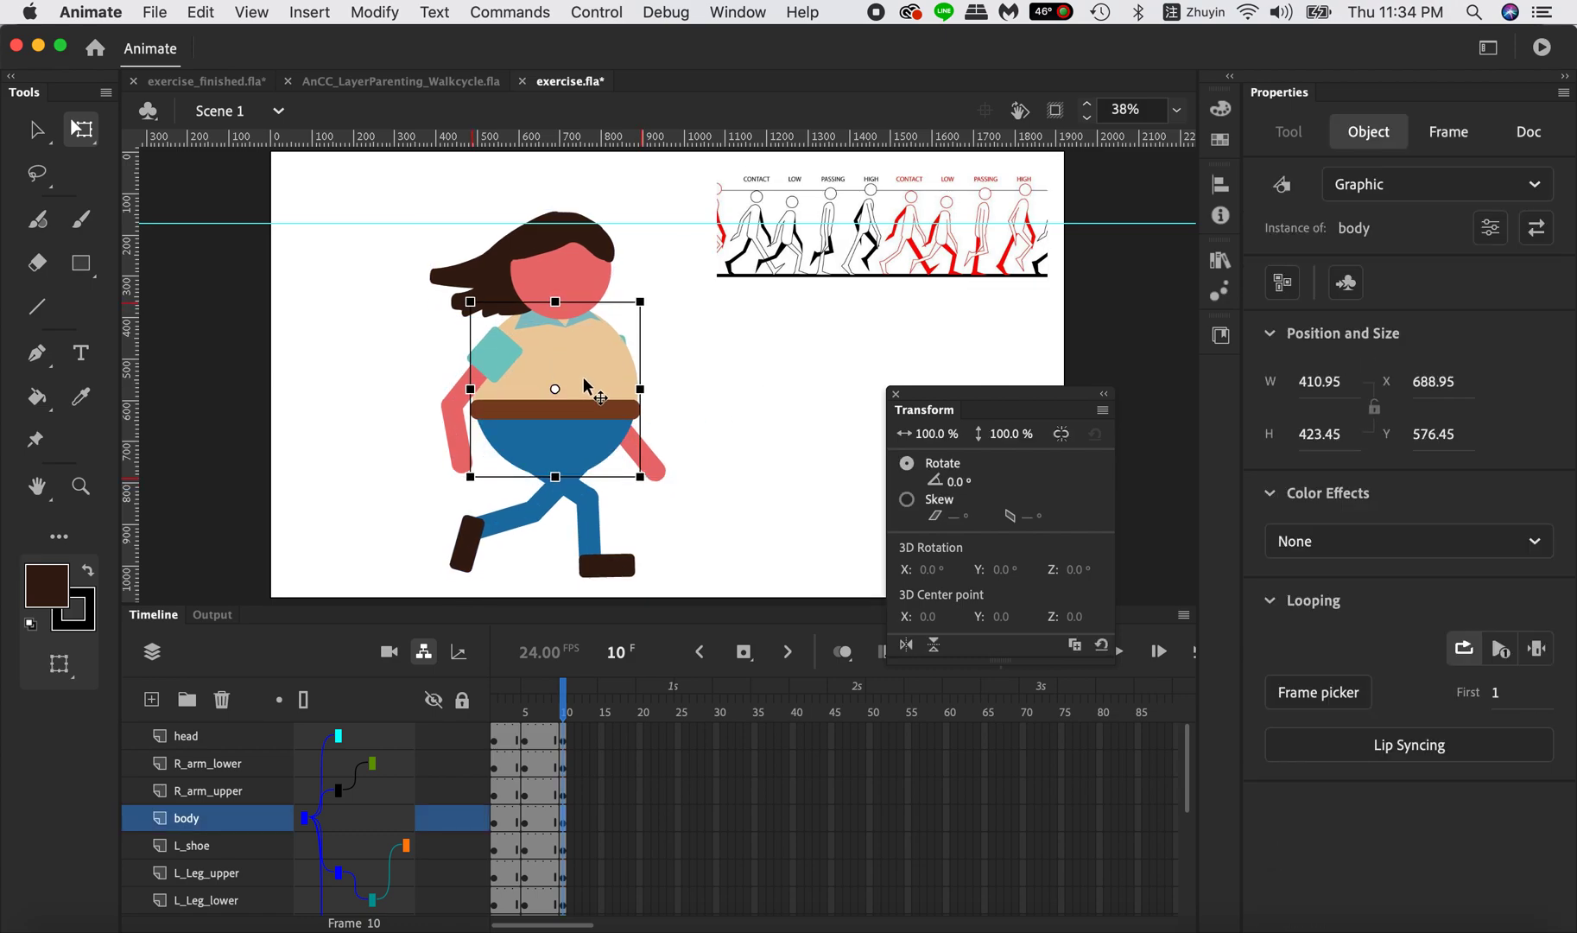
left_click(701, 567)
On frame 10, swing L_Leg_upper forward to nearly vertical and rotate L_Leg_lower to 71°.
left_click(554, 503)
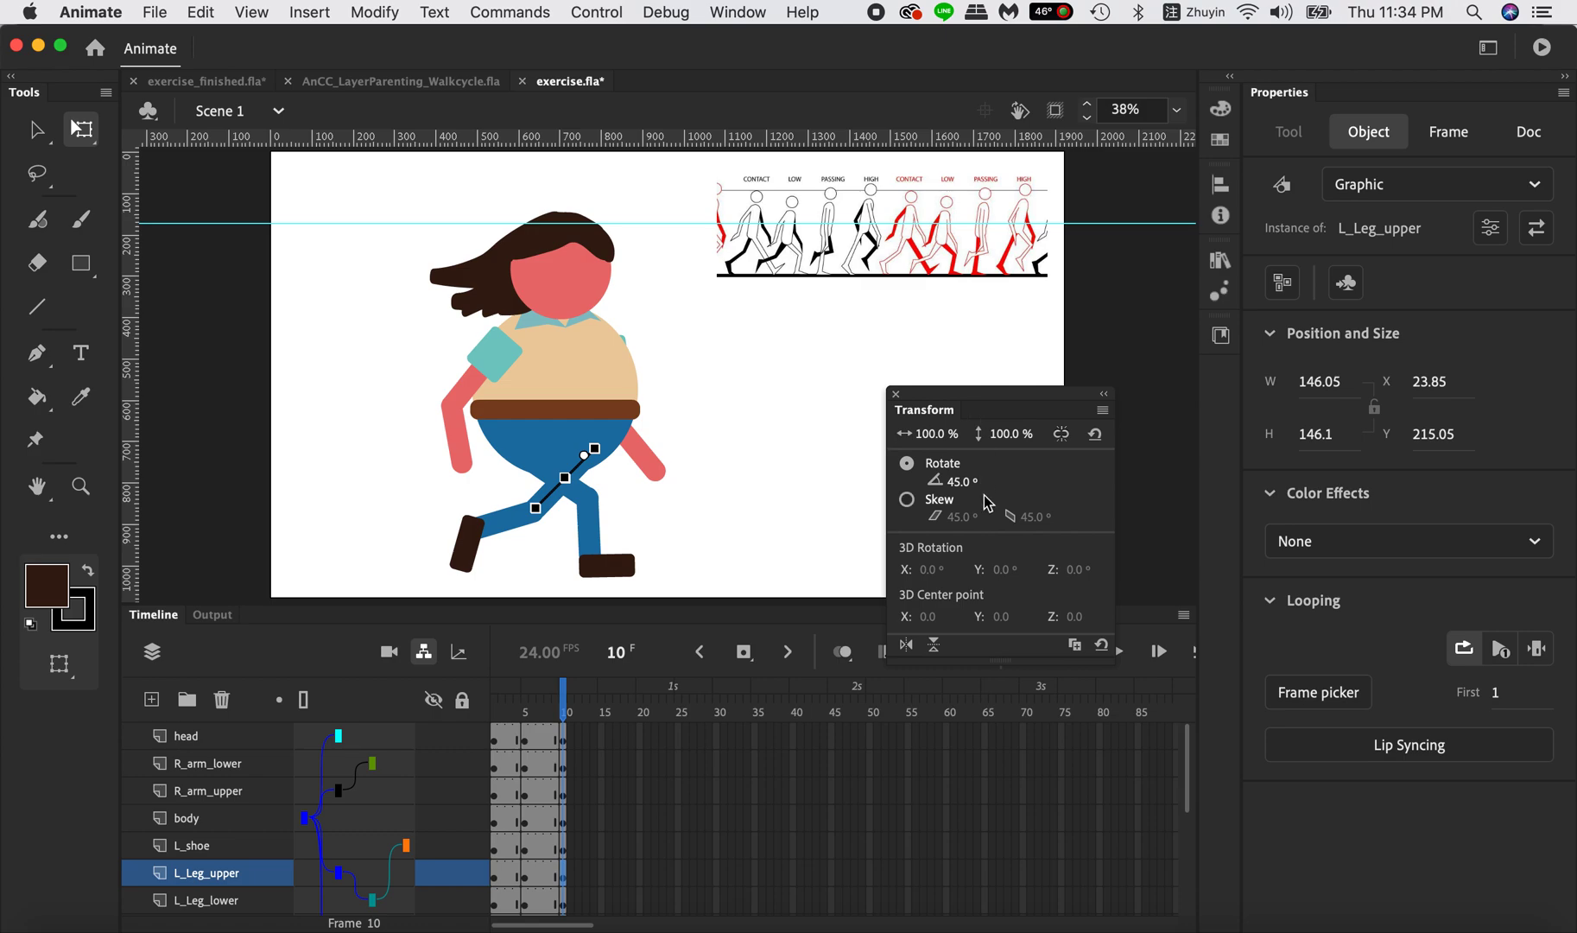
left_click_drag(957, 481, 1015, 491)
left_click(560, 557)
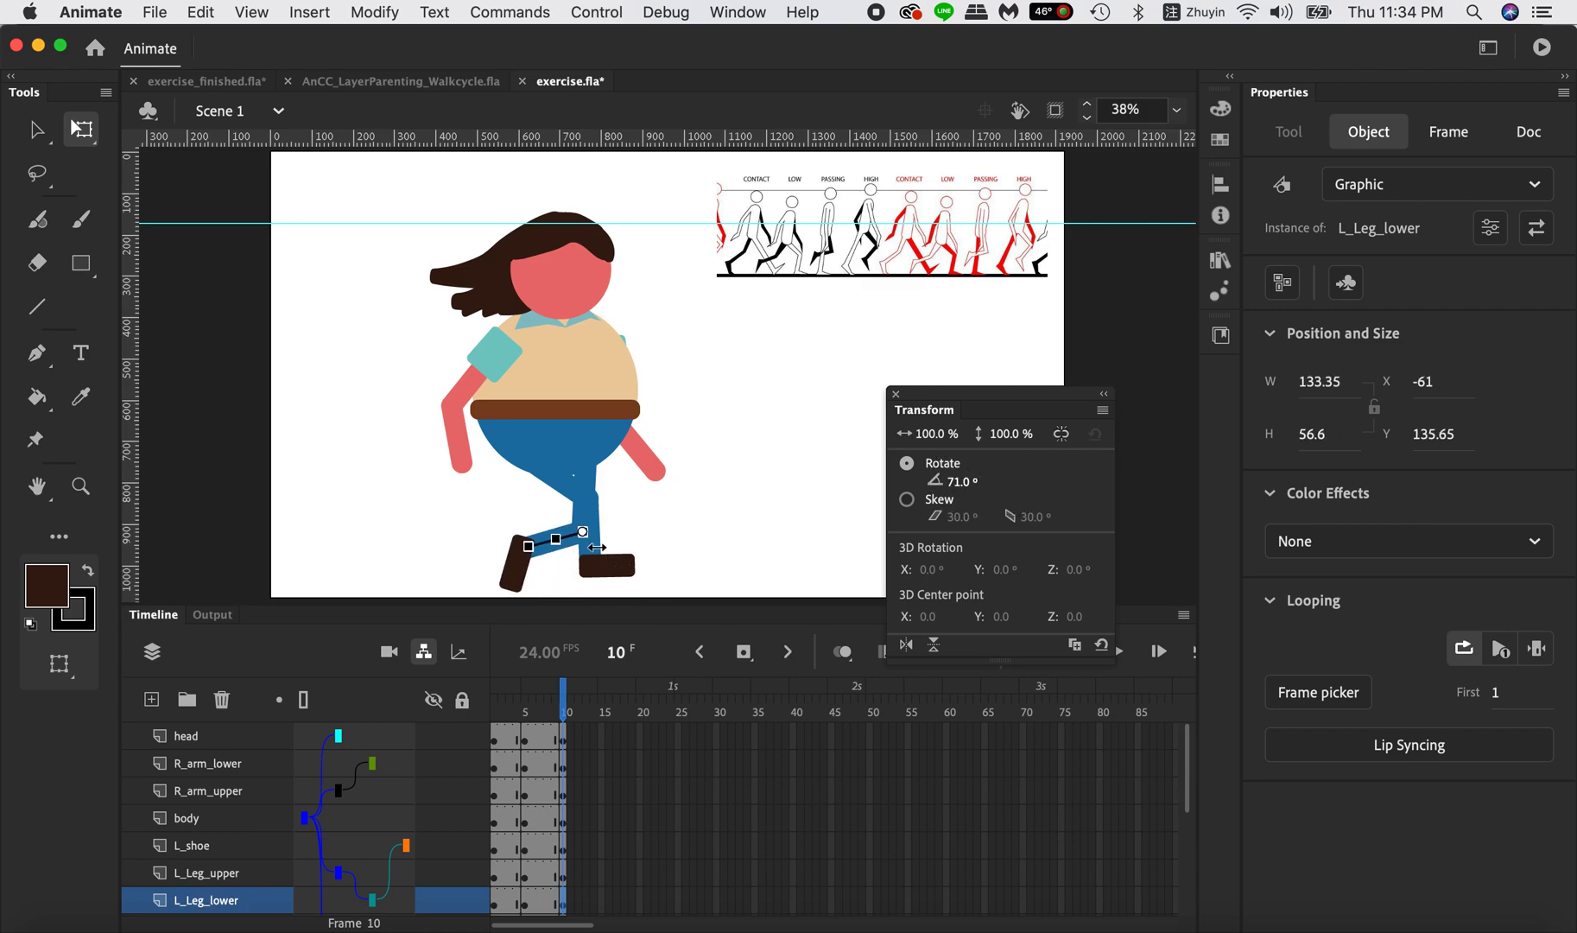
left_click(618, 513)
On frame 10, rotate R_Leg_upper to -28° and raise the body to Y 542.9.
left_click(563, 485)
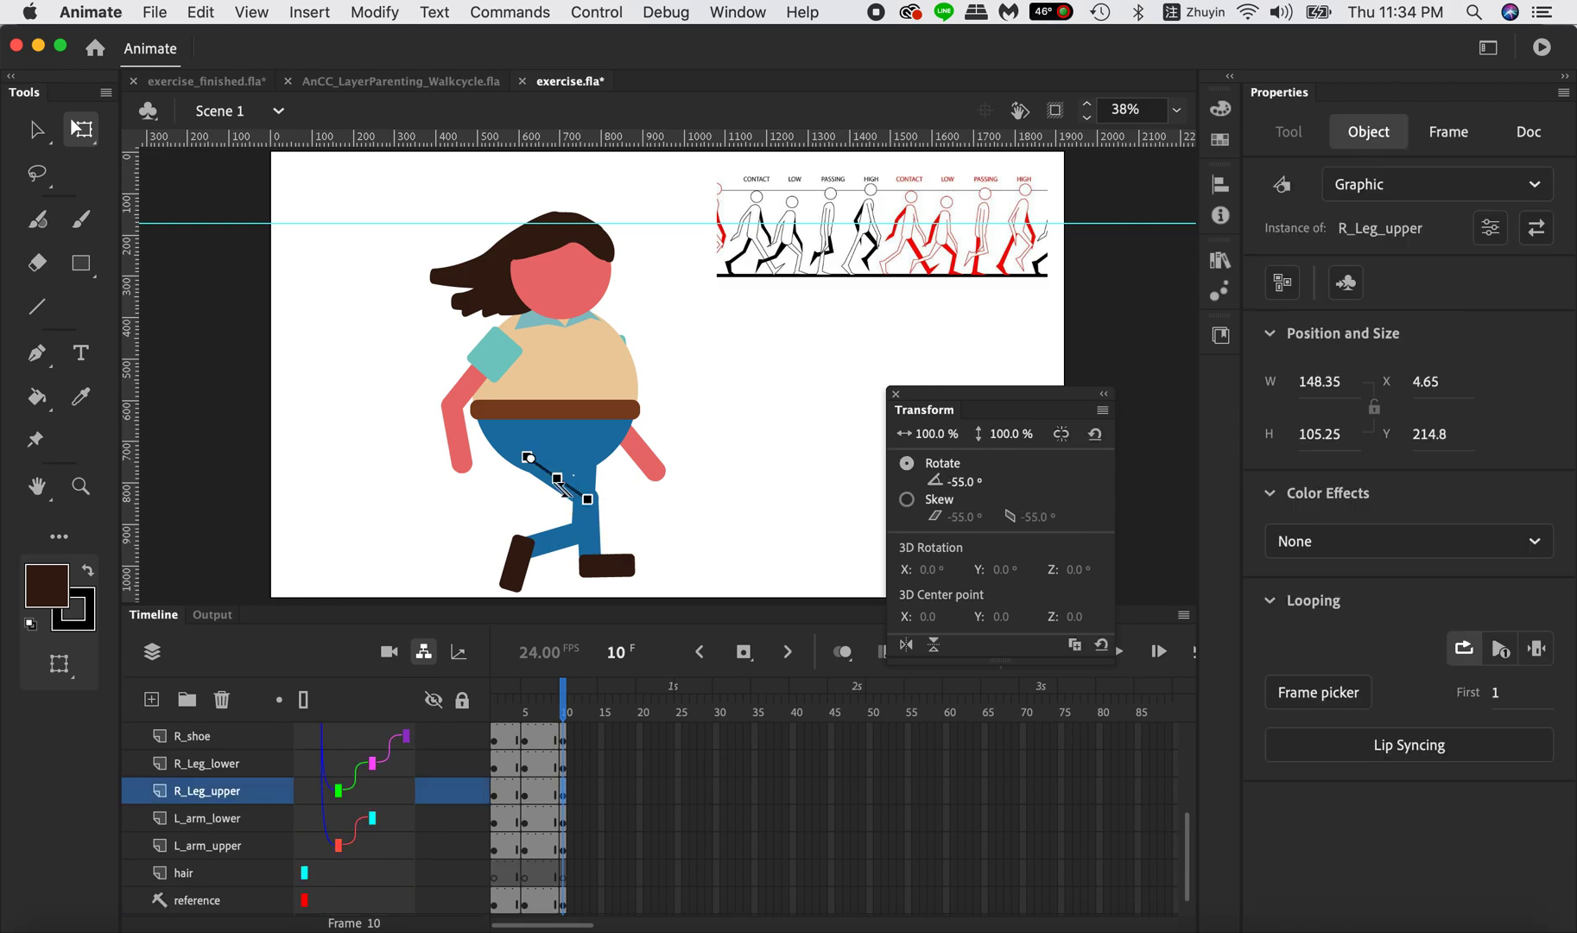
left_click_drag(964, 481, 992, 476)
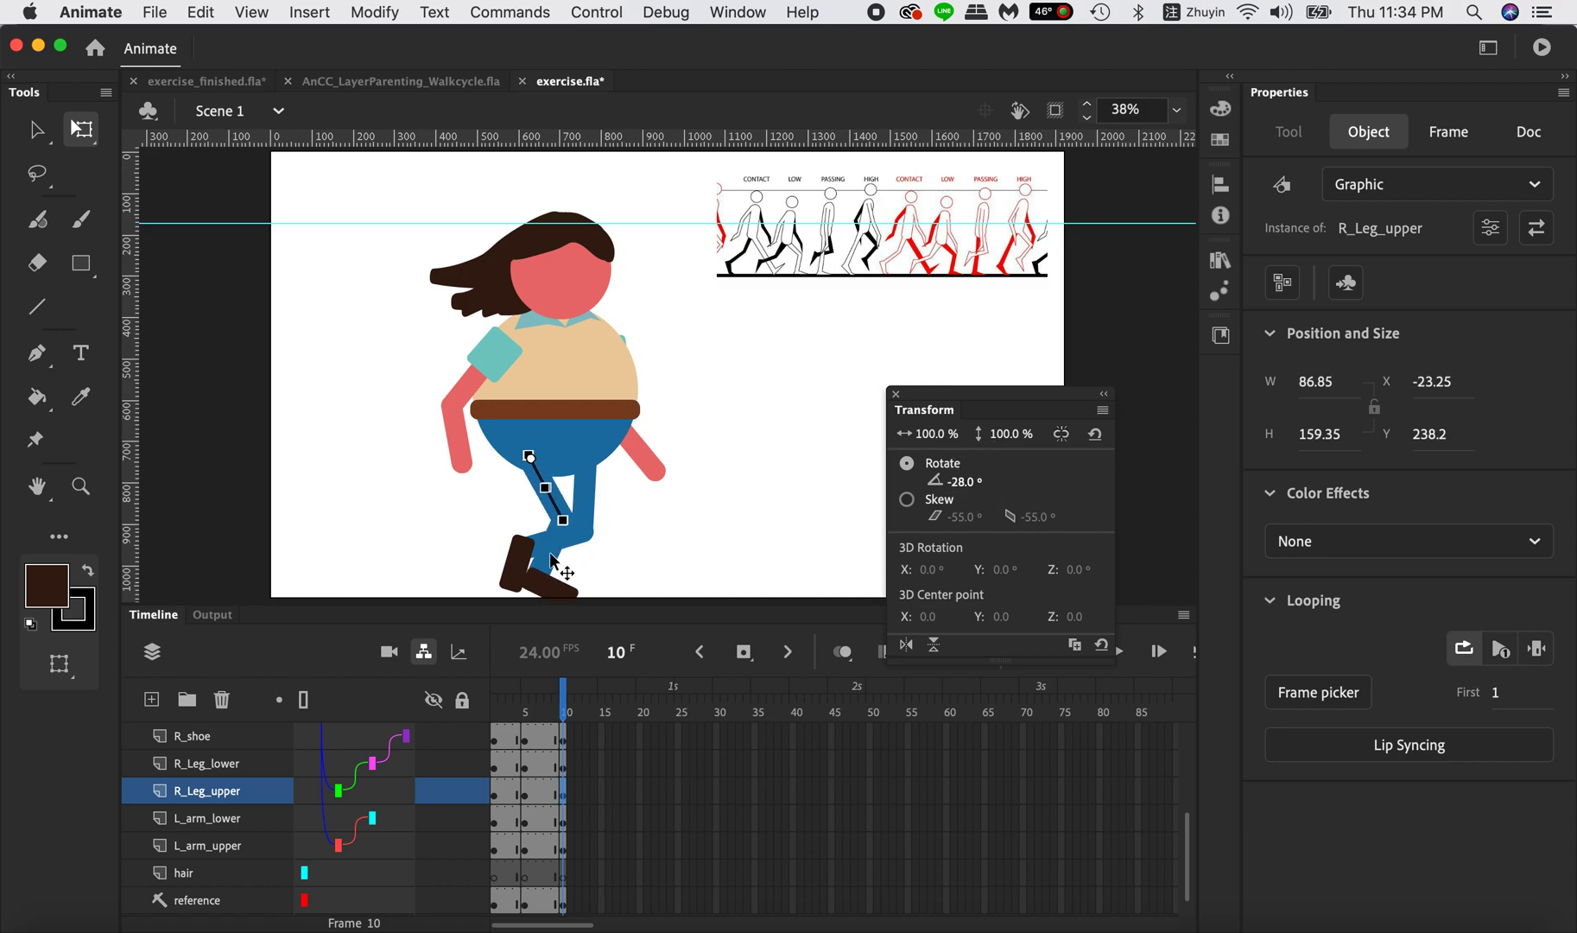
left_click(576, 369)
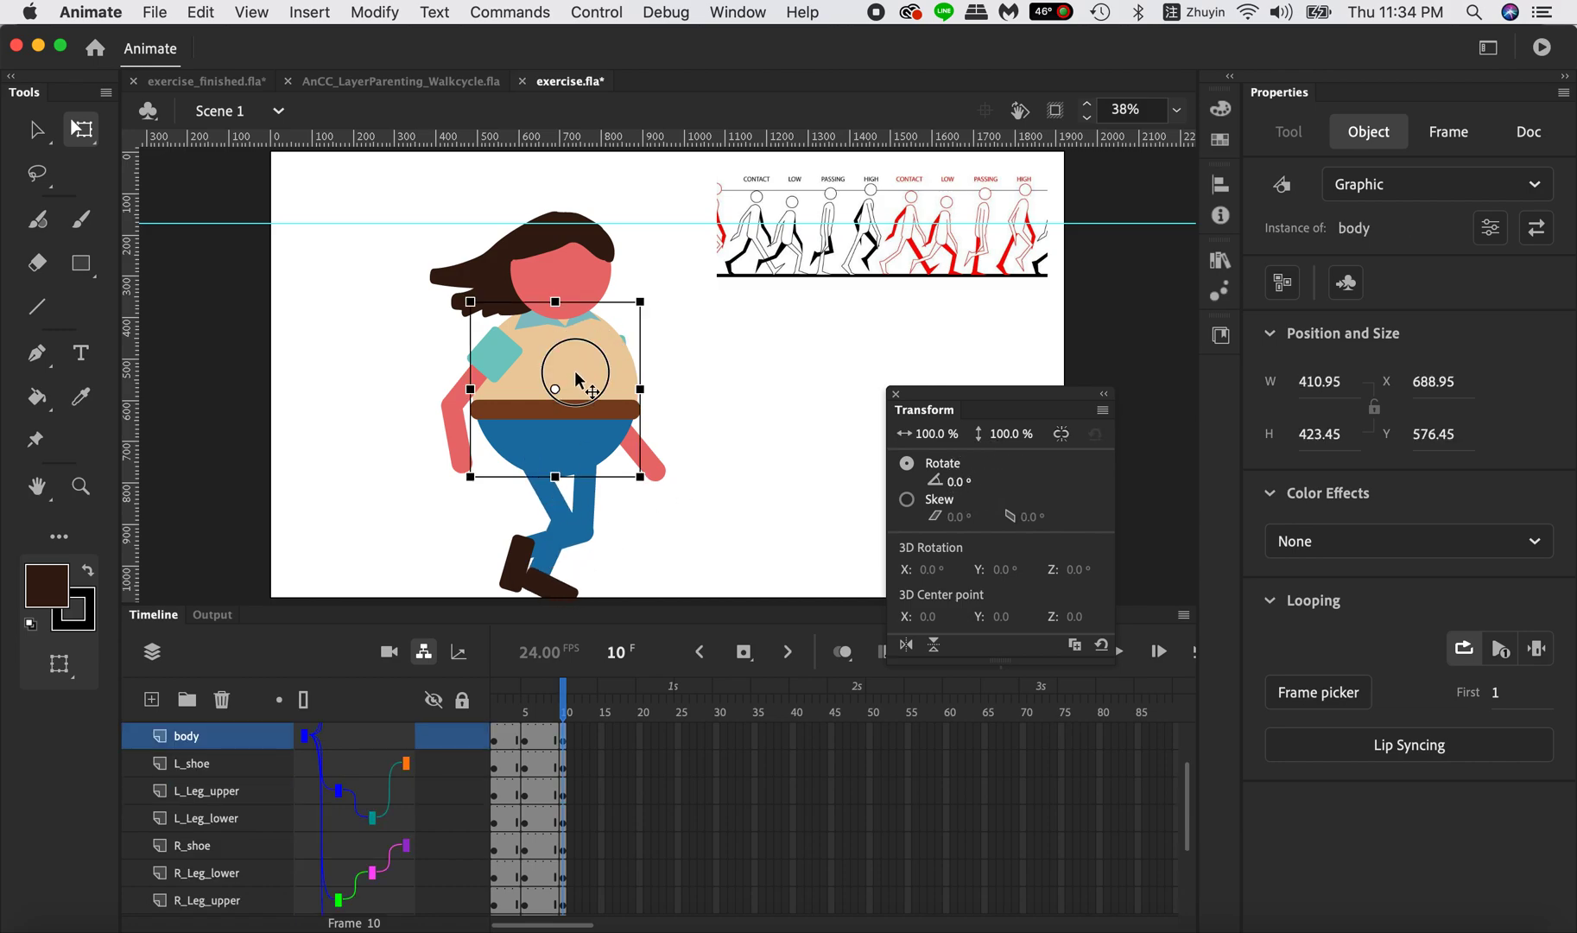
left_click_drag(577, 359, 579, 365)
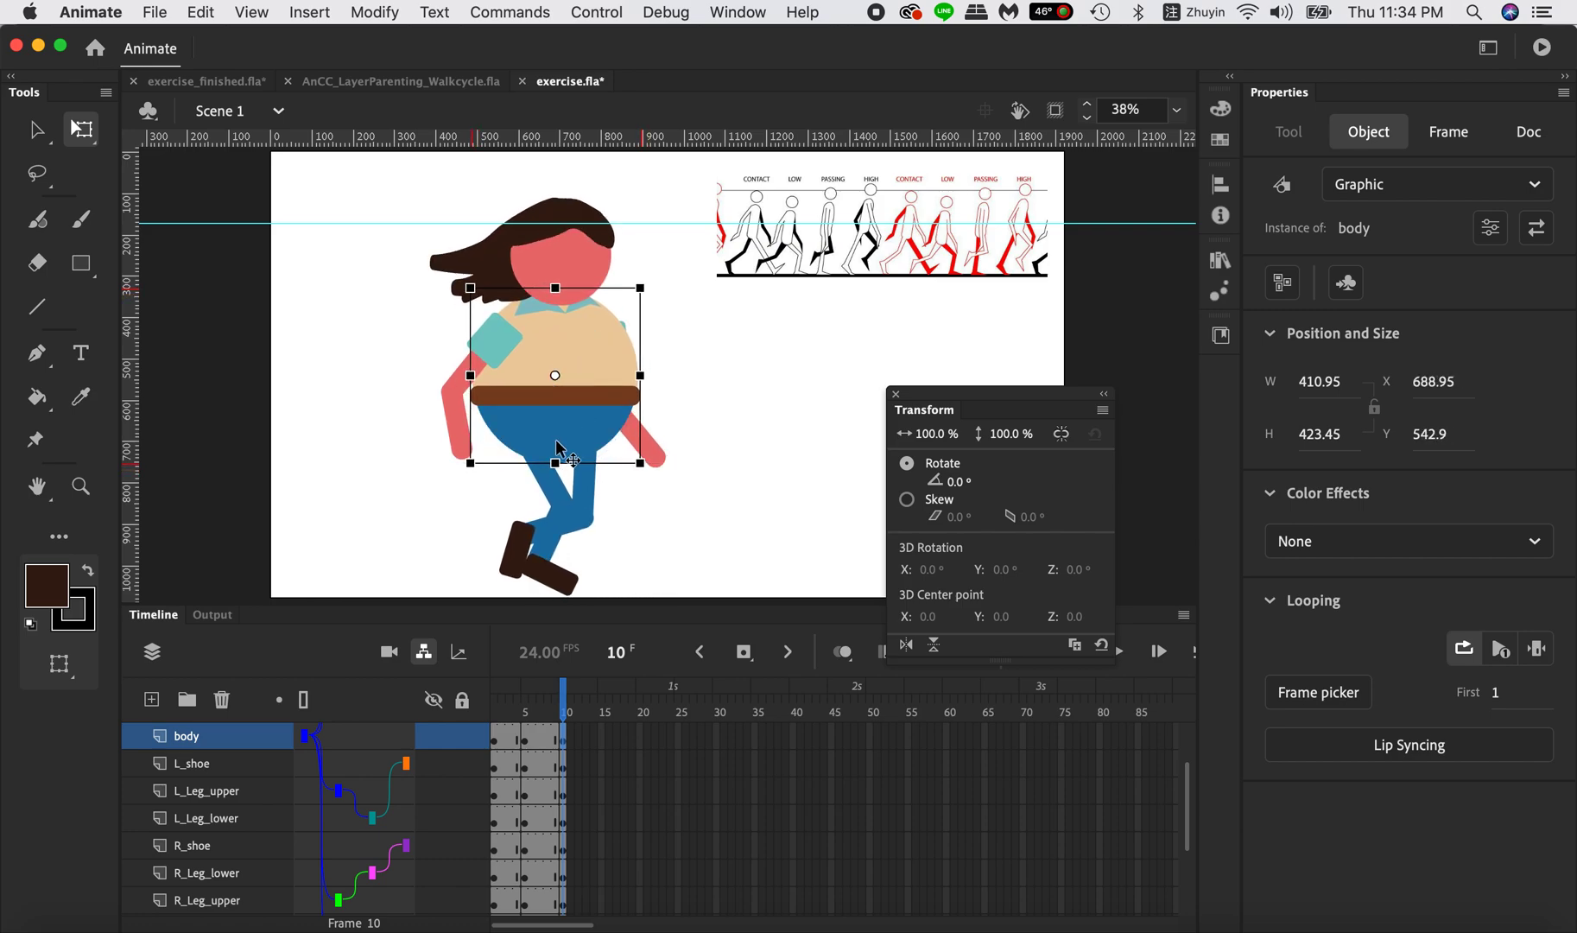
On frame 10, rotate R_Leg_upper to -23° and R_Leg_lower to 29° to straighten the supporting leg.
left_click(550, 482)
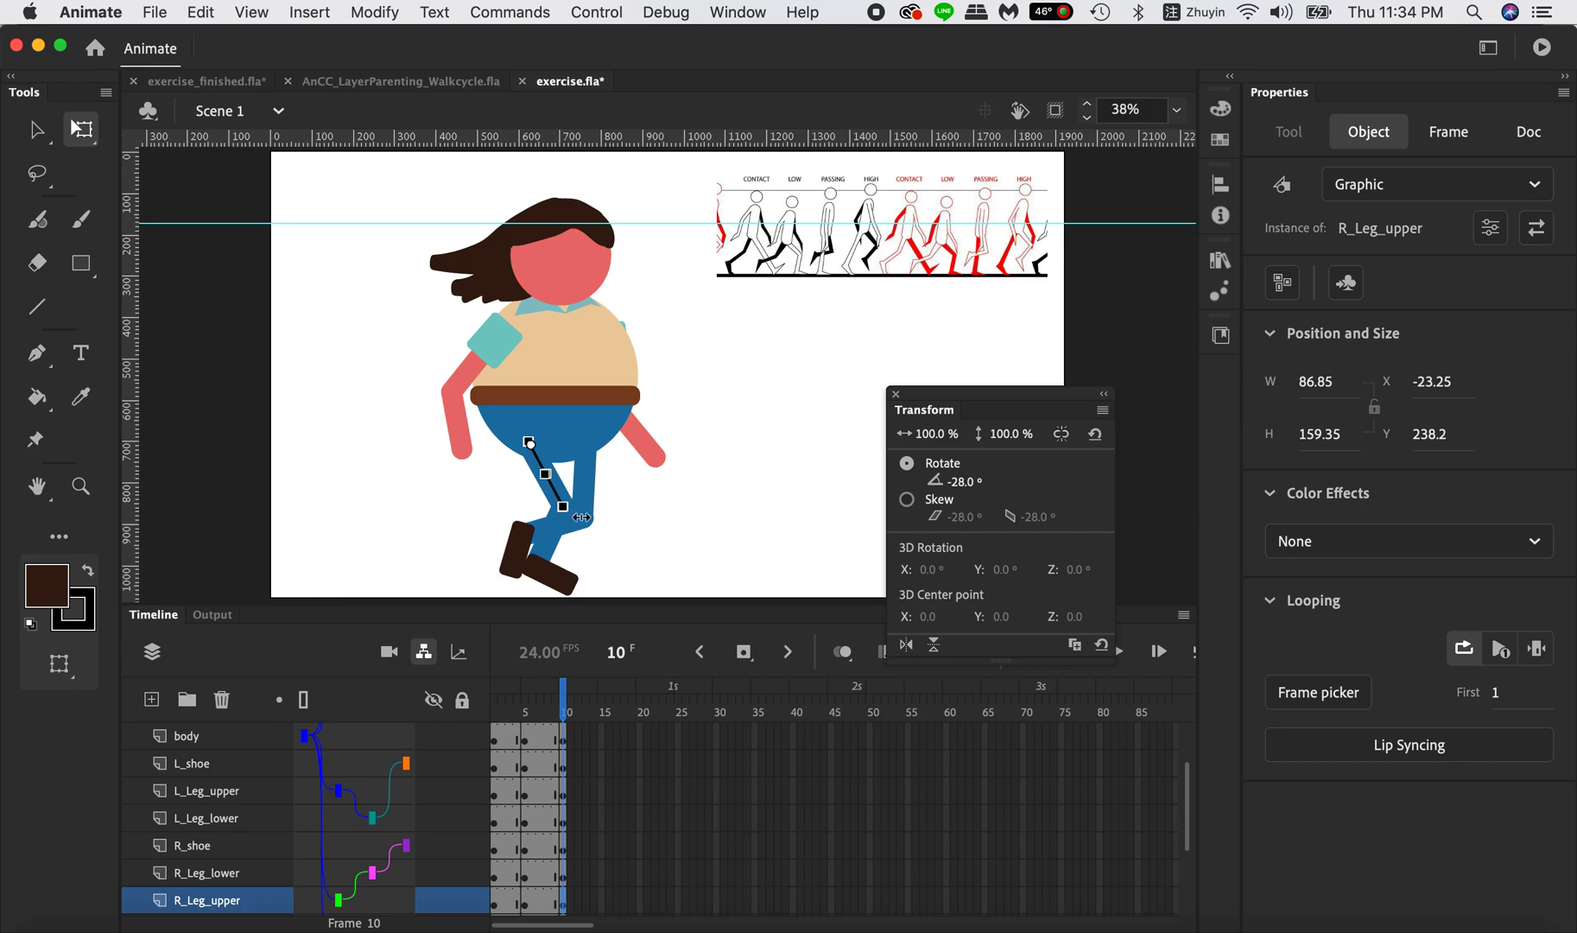
left_click_drag(964, 482, 976, 488)
left_click(548, 541)
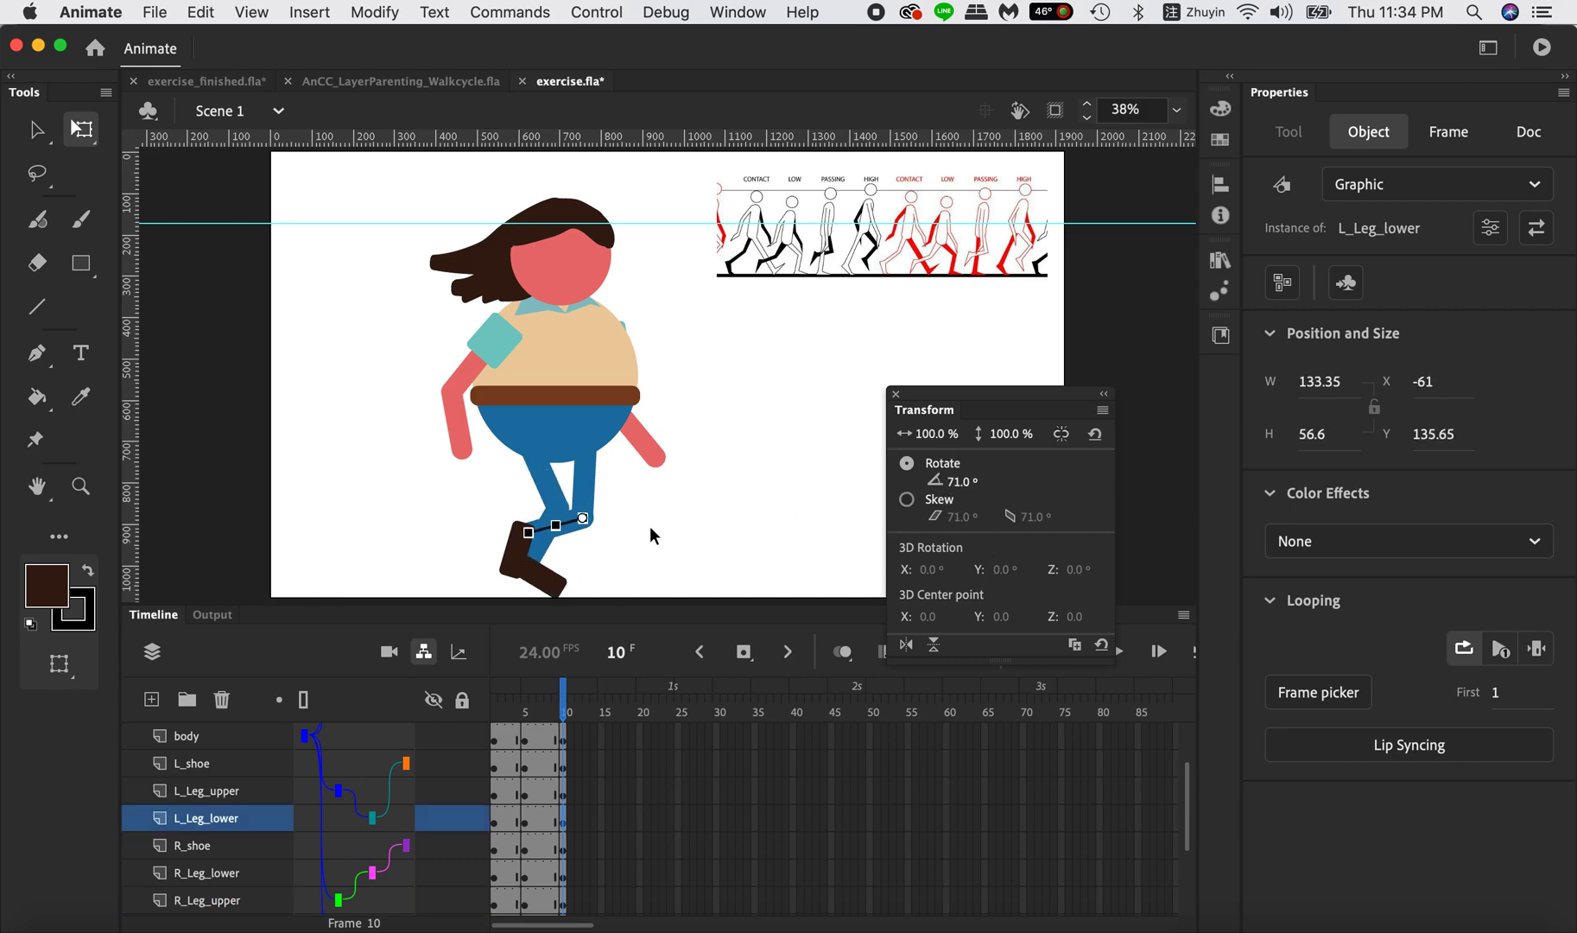
left_click(587, 570)
left_click(541, 546)
left_click_drag(961, 482, 932, 482)
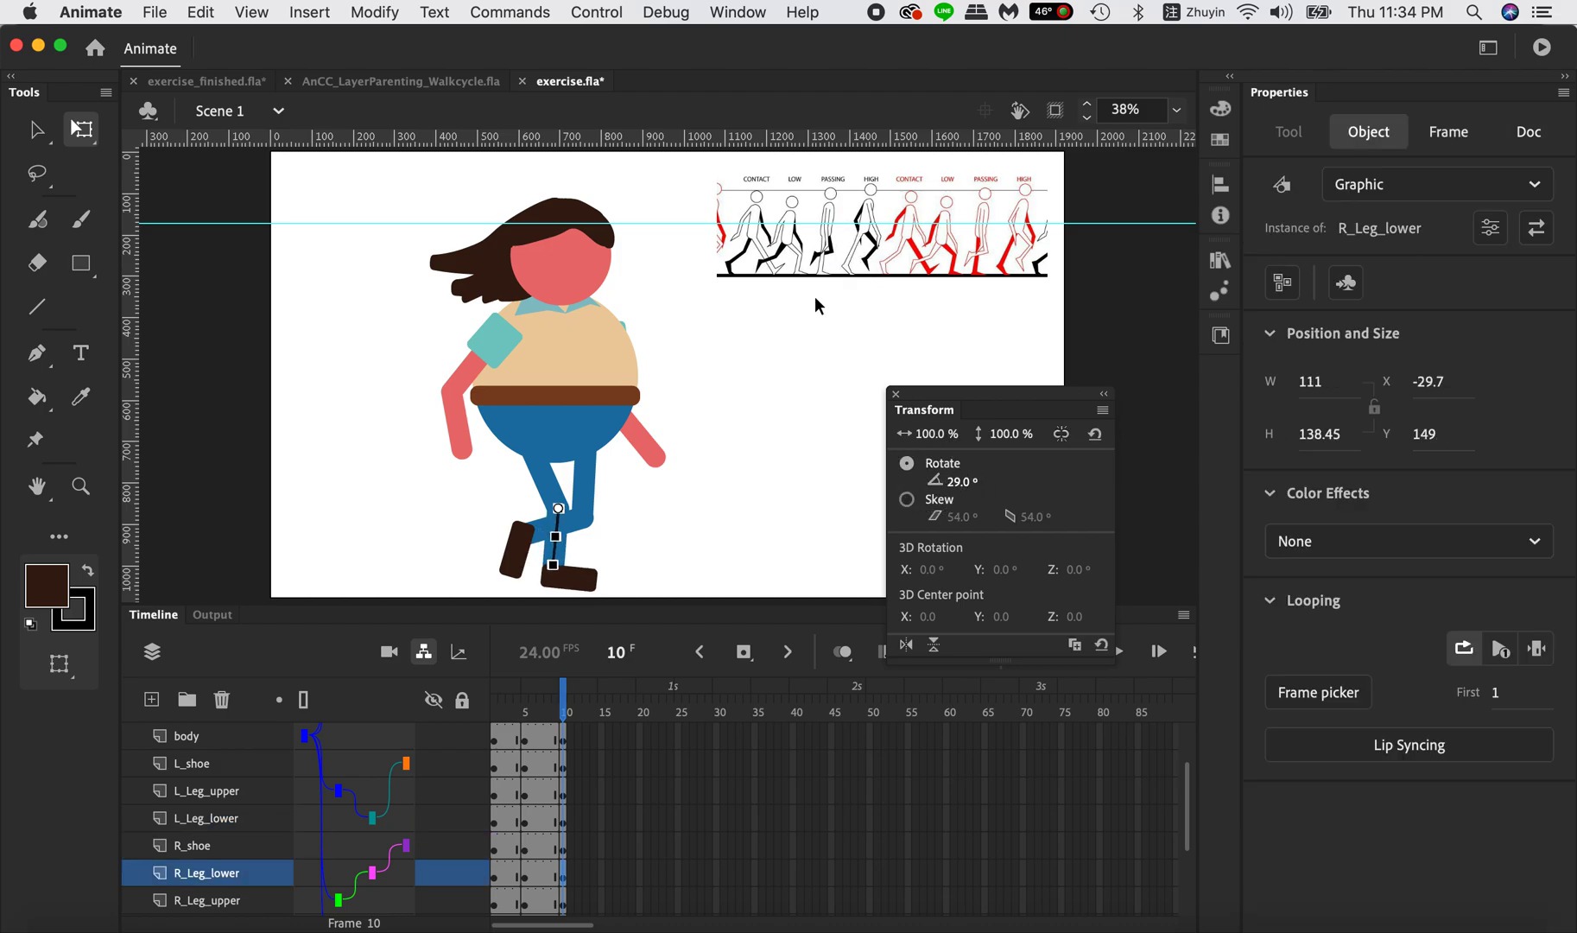
Straighten the supporting leg further on frame 10, with R_Leg_upper at -13° and R_Leg_lower at 18°.
left_click(548, 481)
left_click_drag(952, 488, 978, 486)
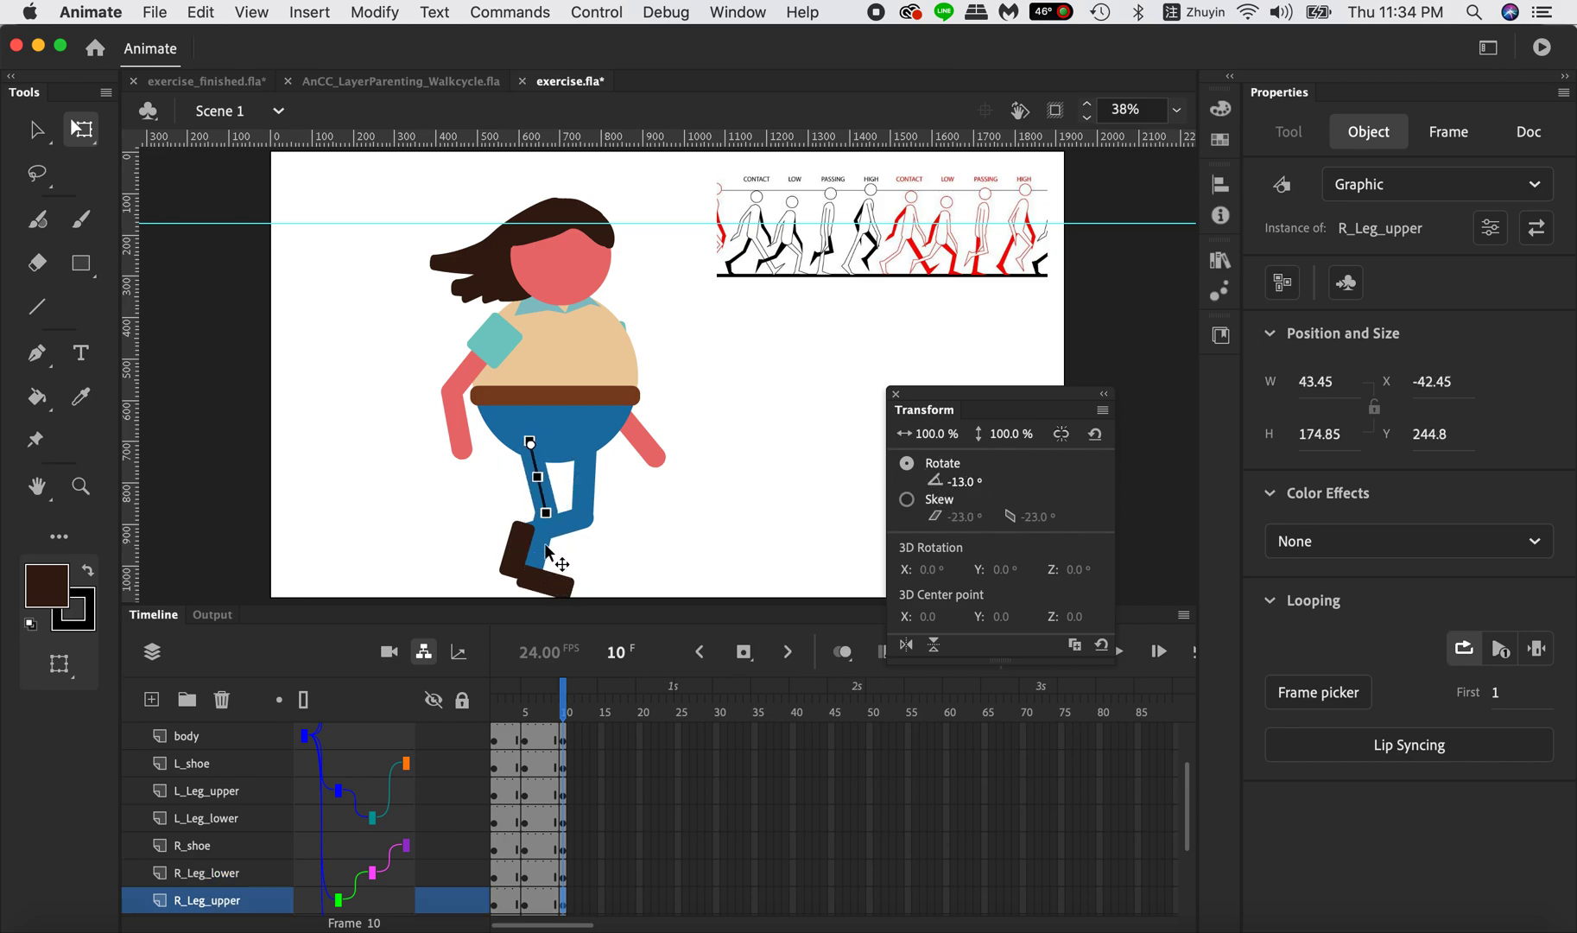
left_click(547, 550)
left_click(541, 557)
left_click_drag(959, 492, 943, 488)
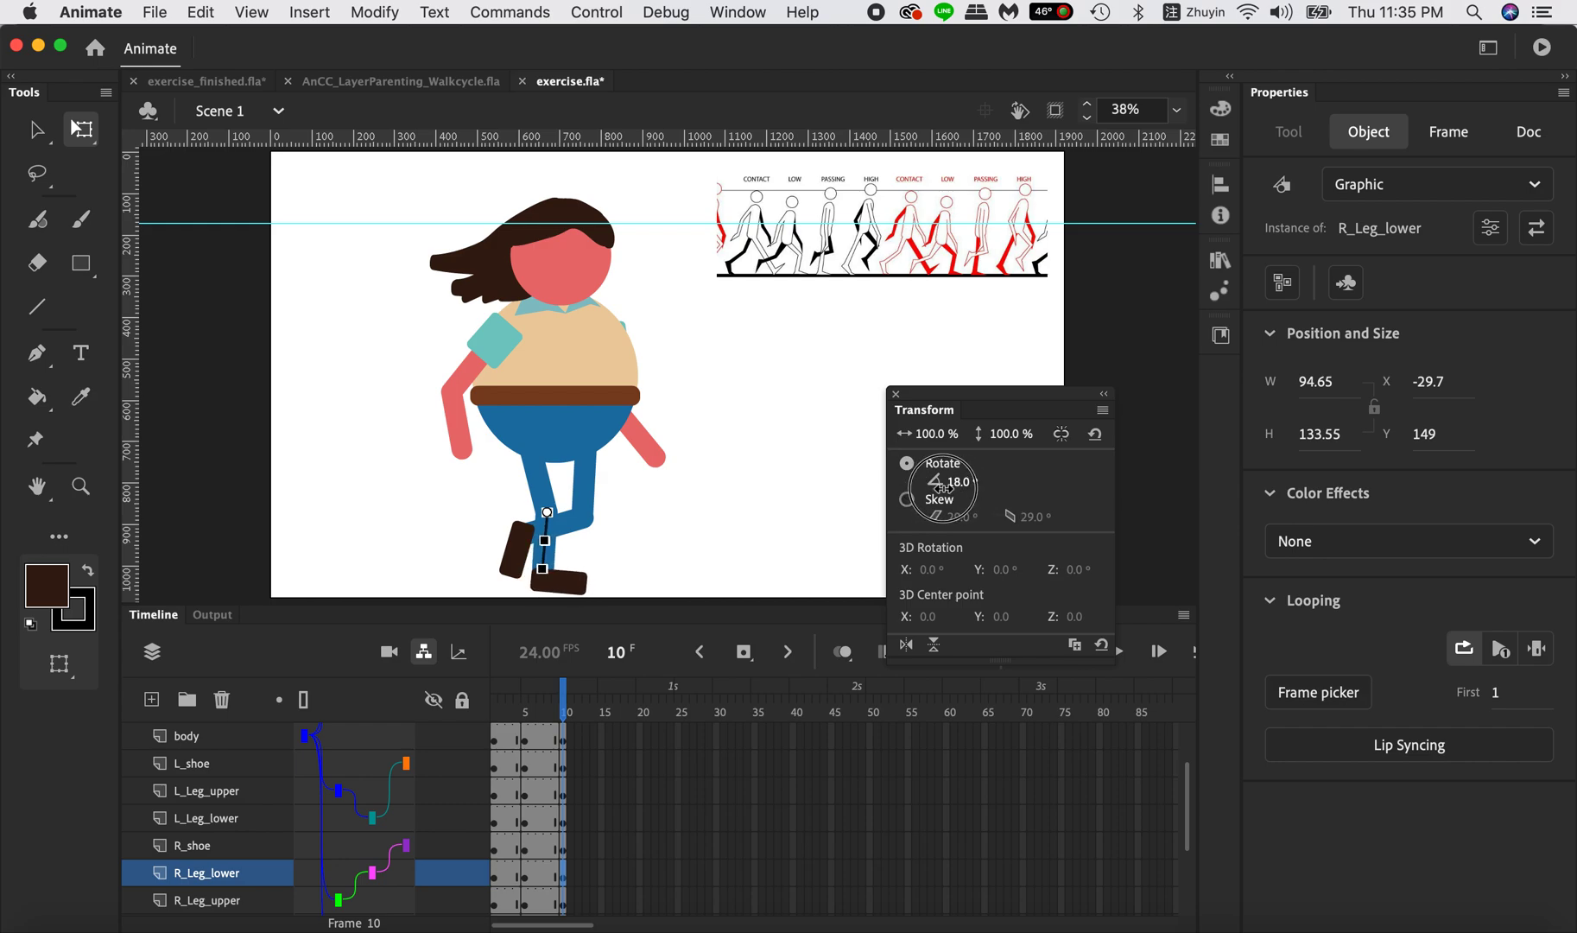
Rotate R_Leg_upper to -8° and R_Leg_lower to 8° on frame 10 so the right shoe lies flat.
left_click(545, 489)
mouse_move(965, 491)
left_mouse_down()
mouse_move(987, 491)
mouse_move(967, 482)
left_mouse_up()
left_click(689, 546)
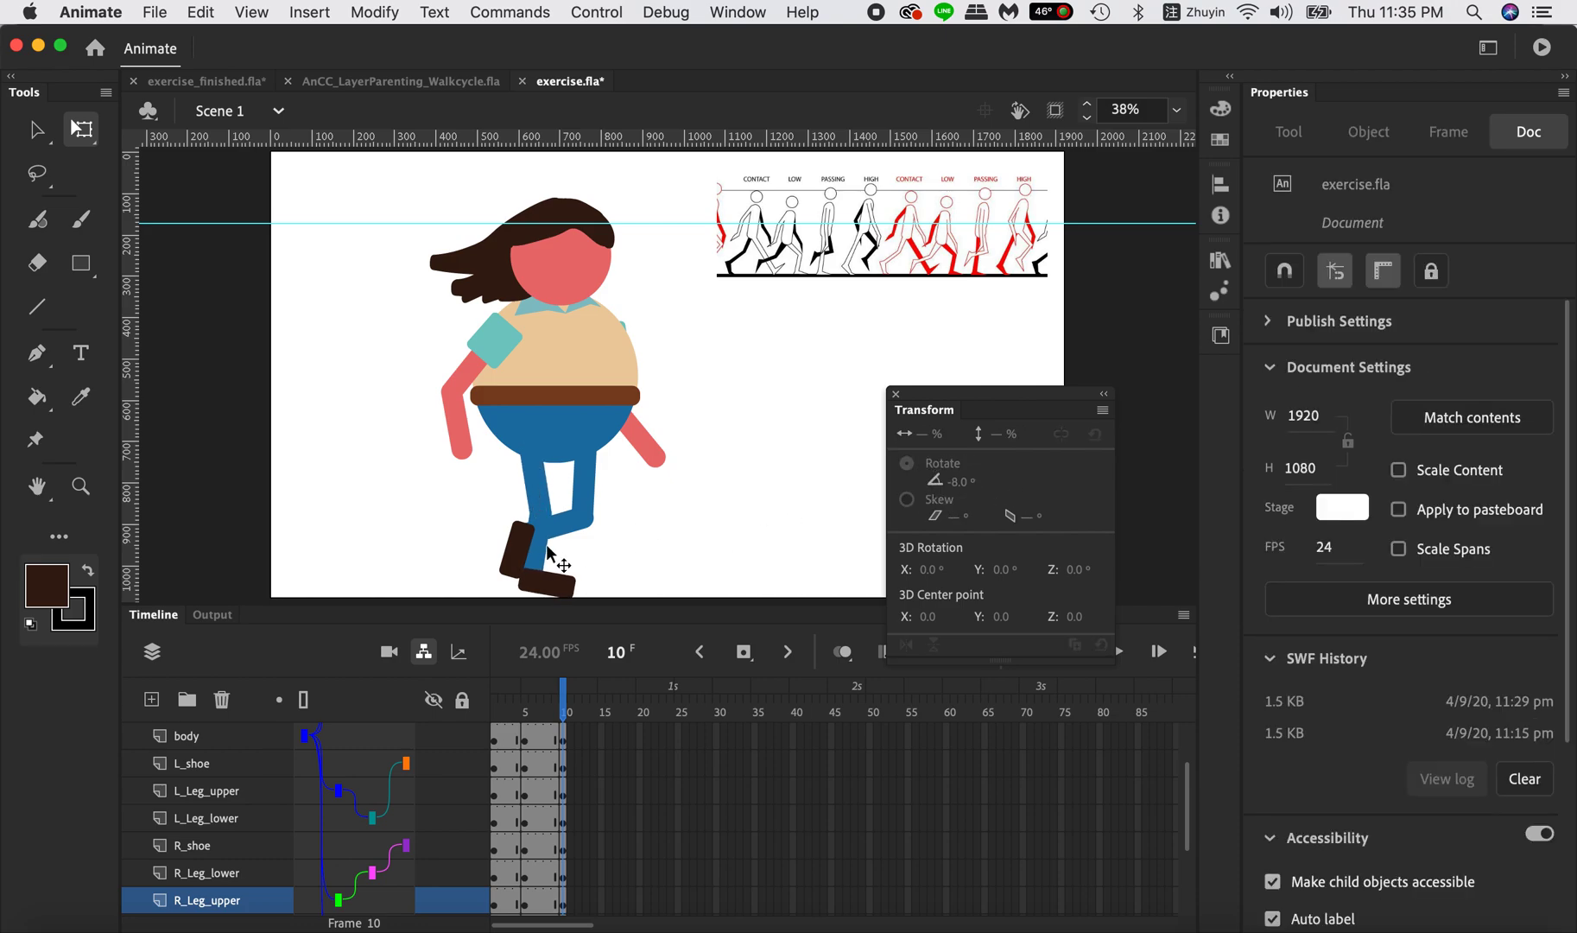
left_click(547, 545)
left_click(541, 552)
left_click_drag(986, 489, 947, 482)
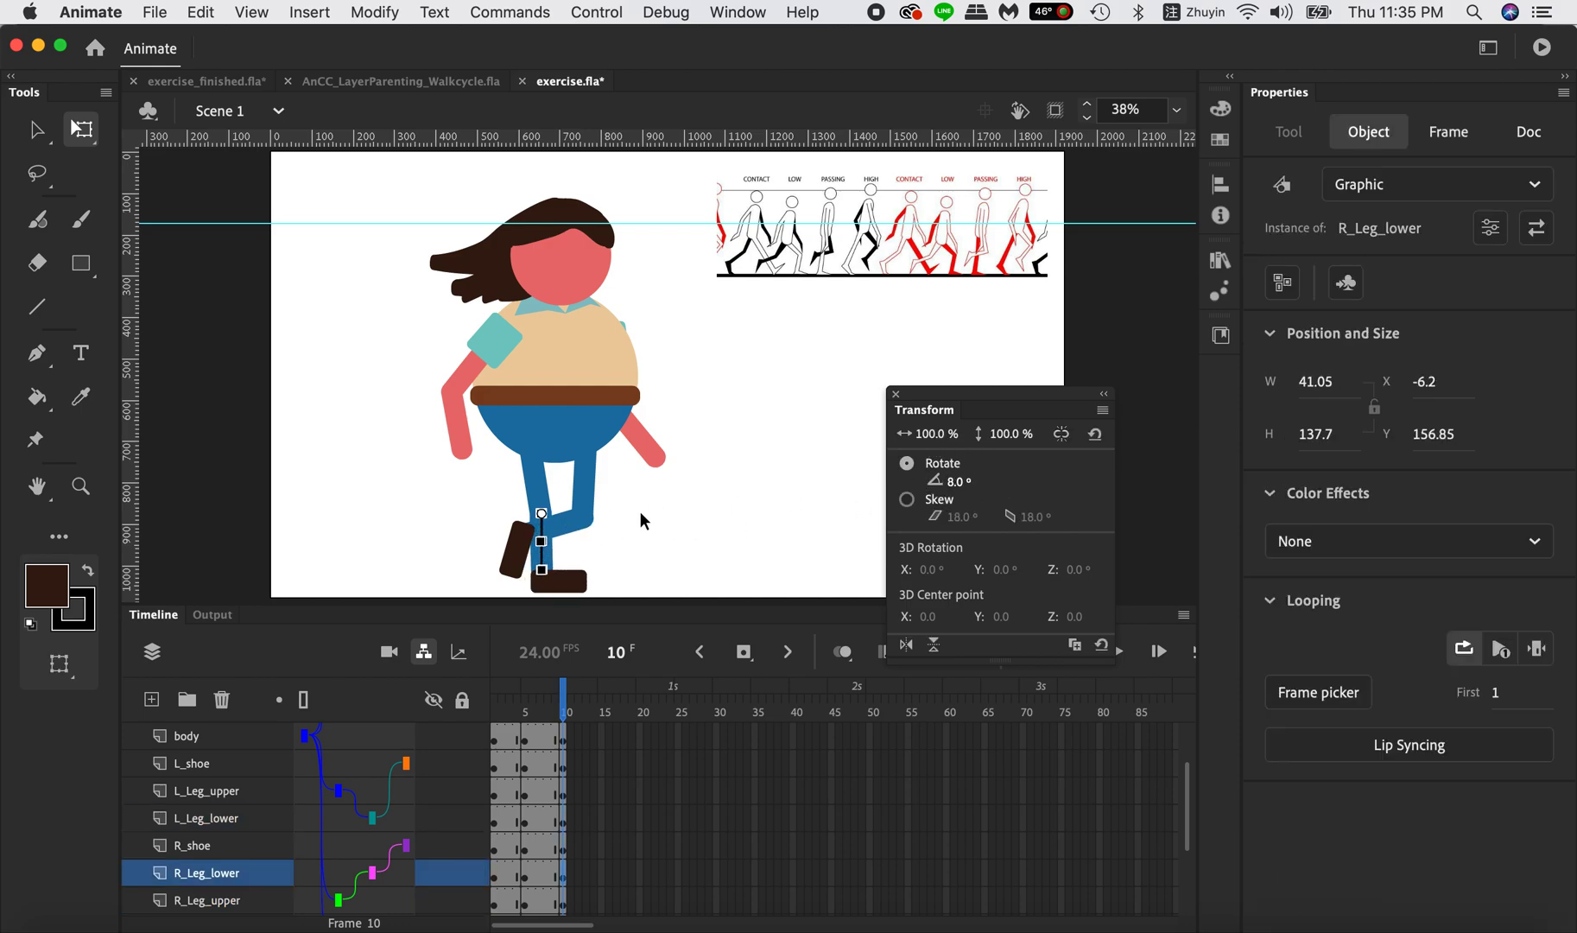
Lower the body on frame 10 to Y 556.15 so the supporting foot rests on the ground.
left_click(694, 402)
left_click(585, 399)
left_click_drag(590, 353, 588, 358)
key("super+z")
left_click(720, 411)
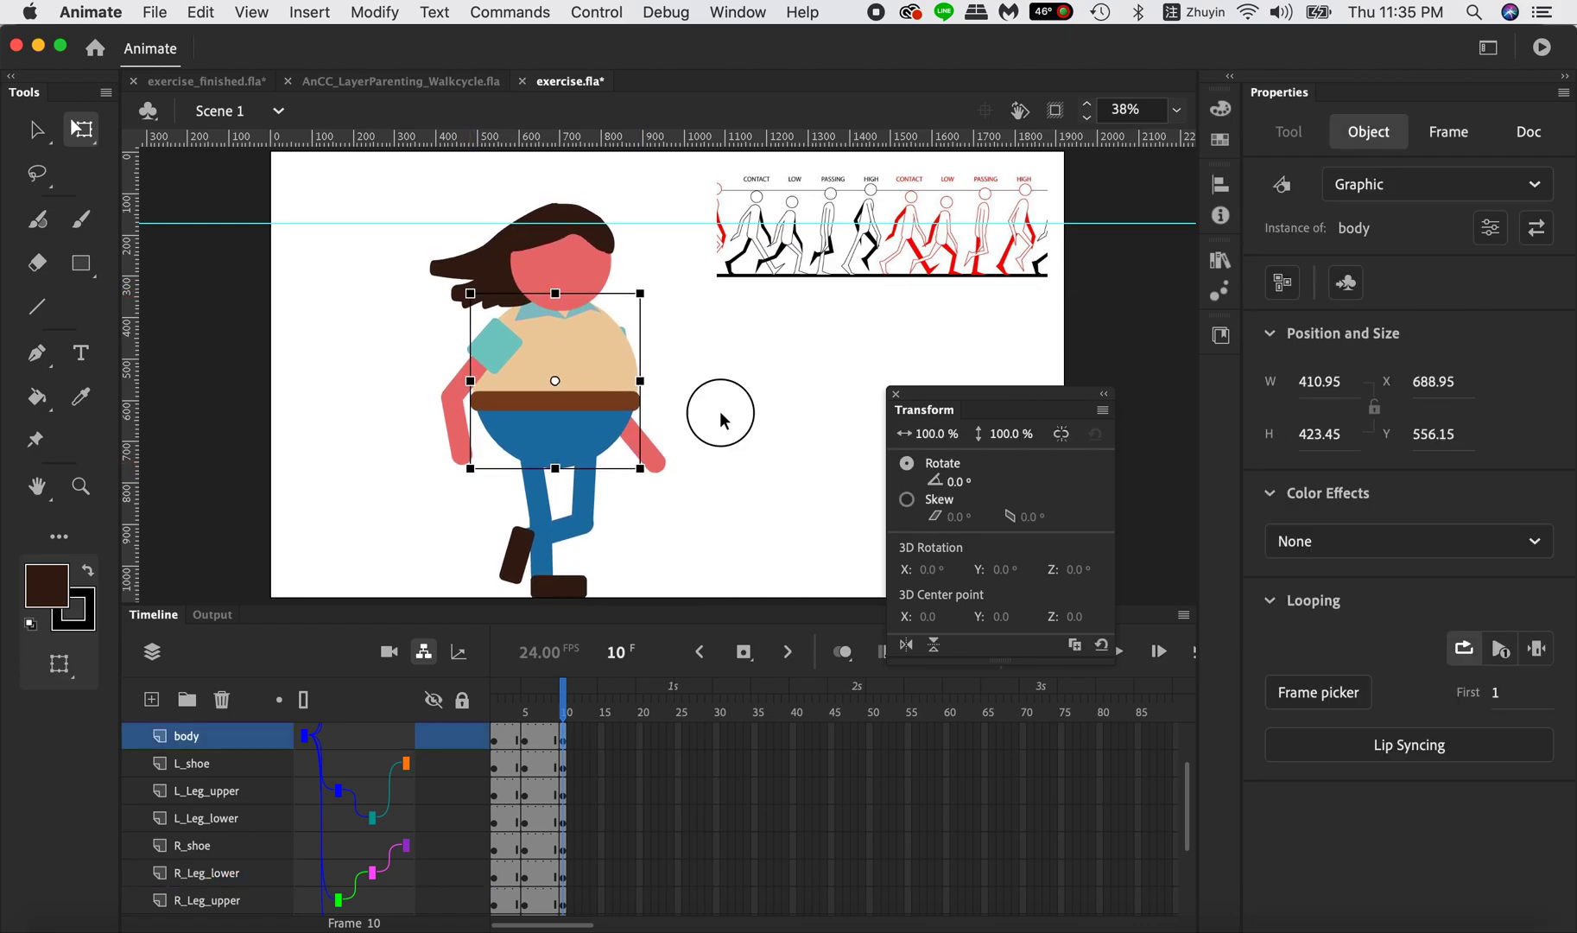